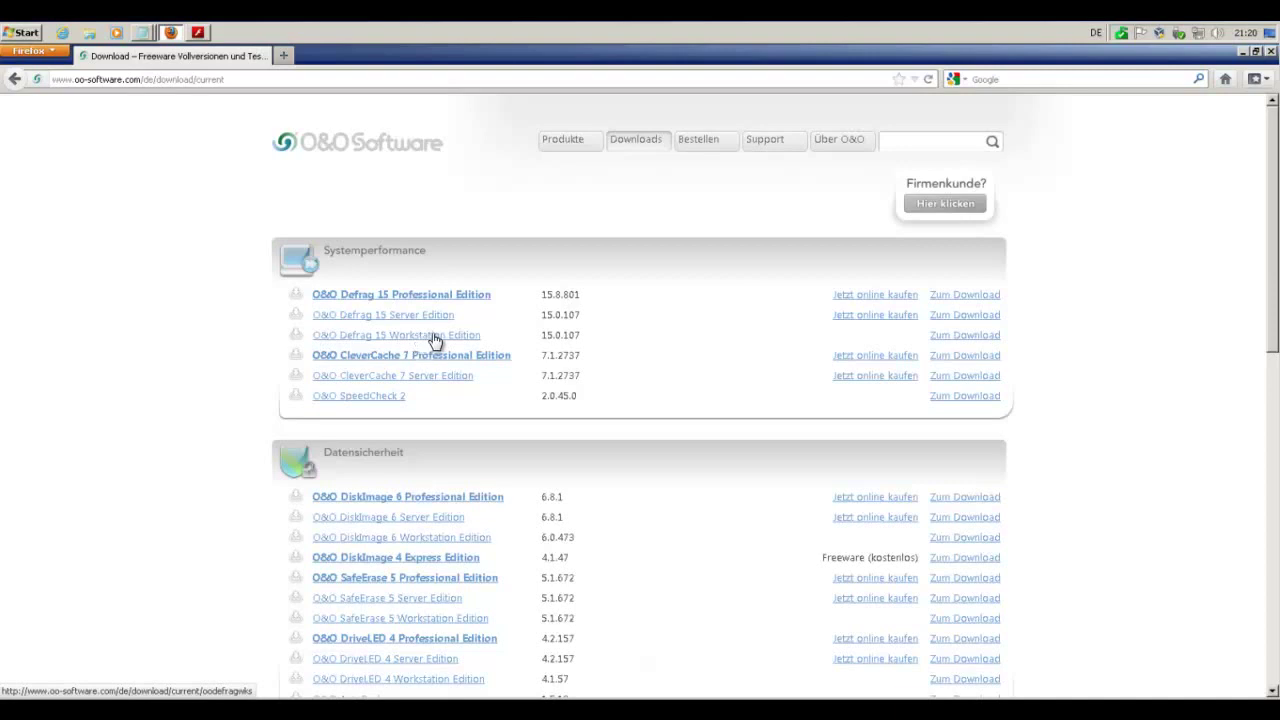
Download the 64-bit version of O&O Defrag 15 Workstation Edition and save its installer file
left_click(436, 342)
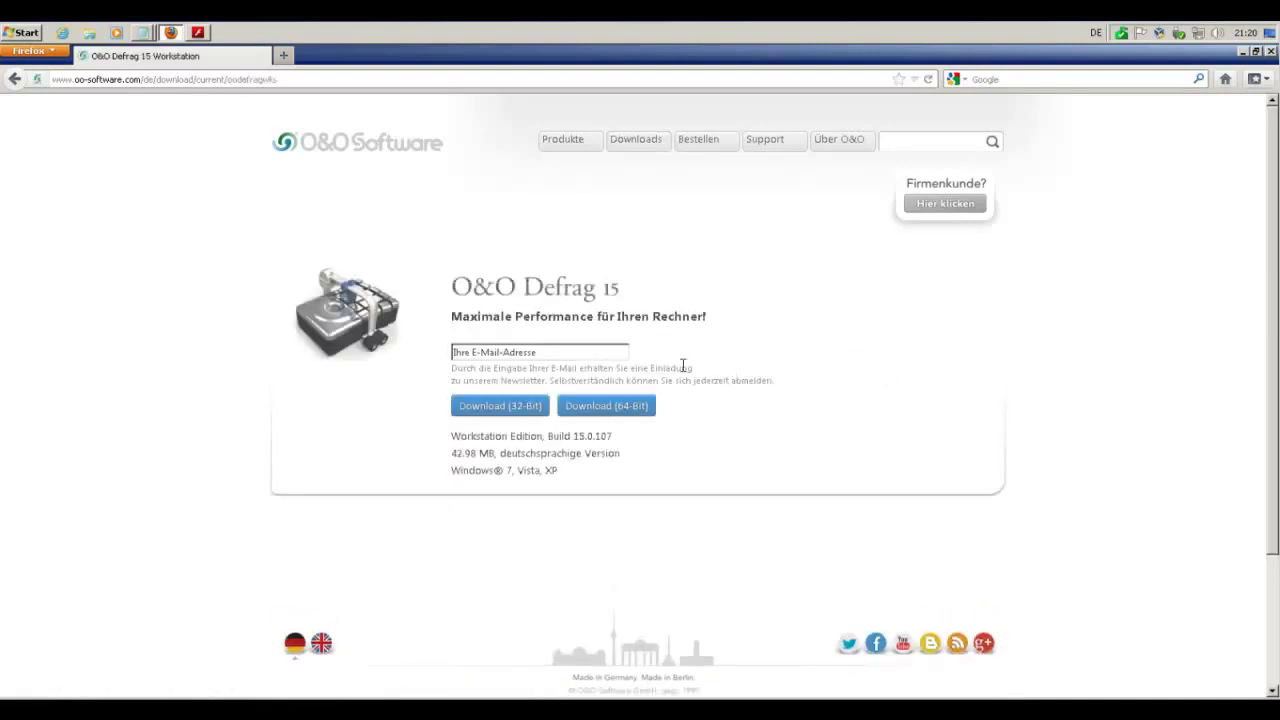
left_click(612, 410)
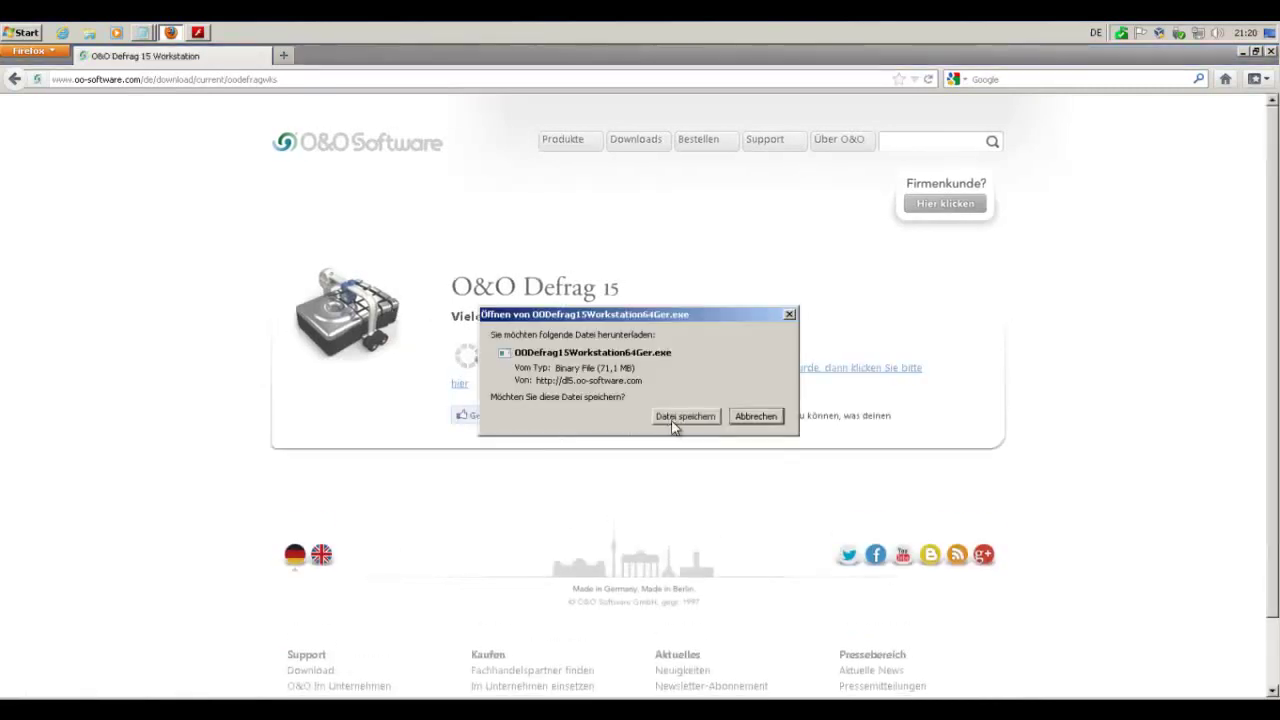
left_click(655, 419)
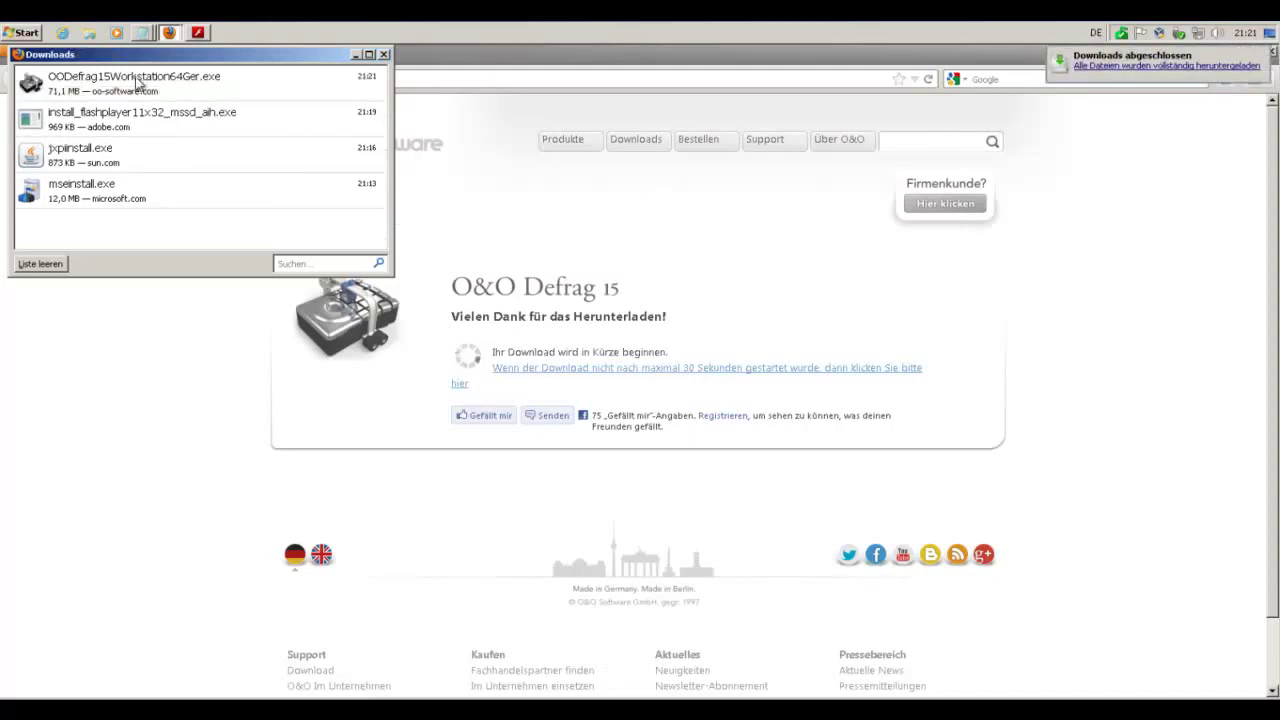
Return from the O&O download pages to the Google search results for O&O
left_click(276, 450)
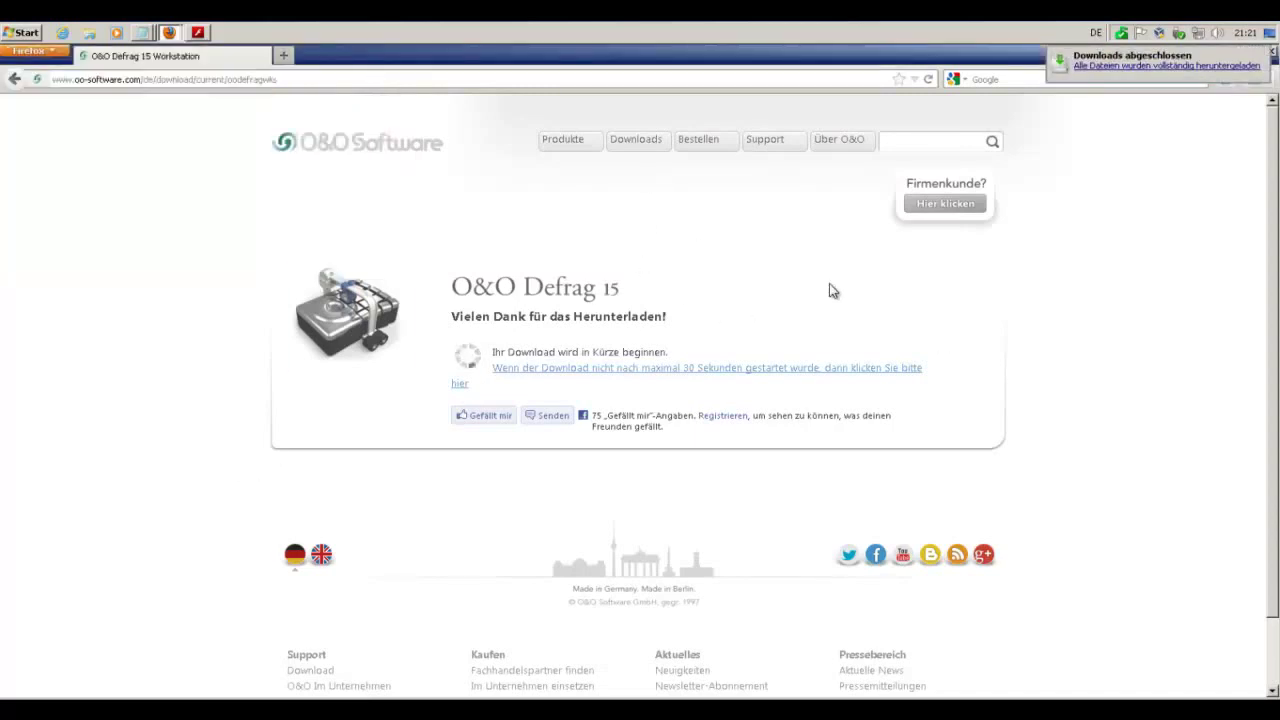
left_click(15, 80)
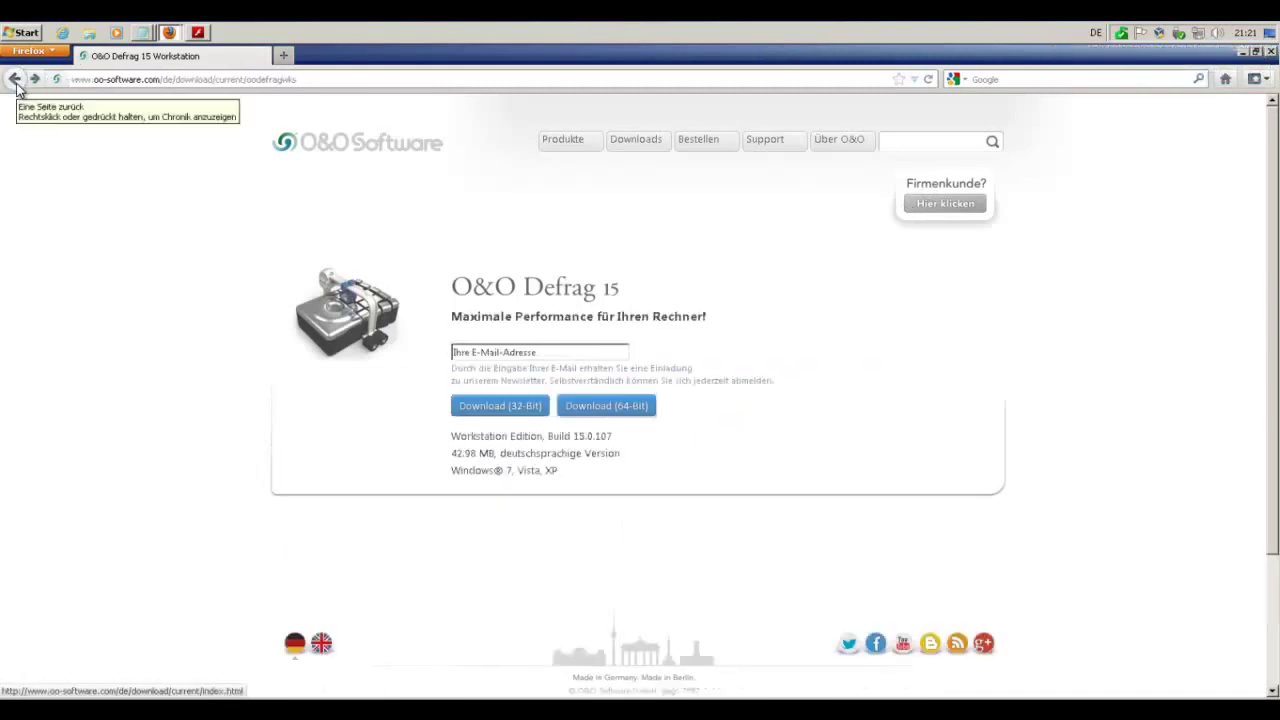
left_click(15, 80)
left_click(15, 80)
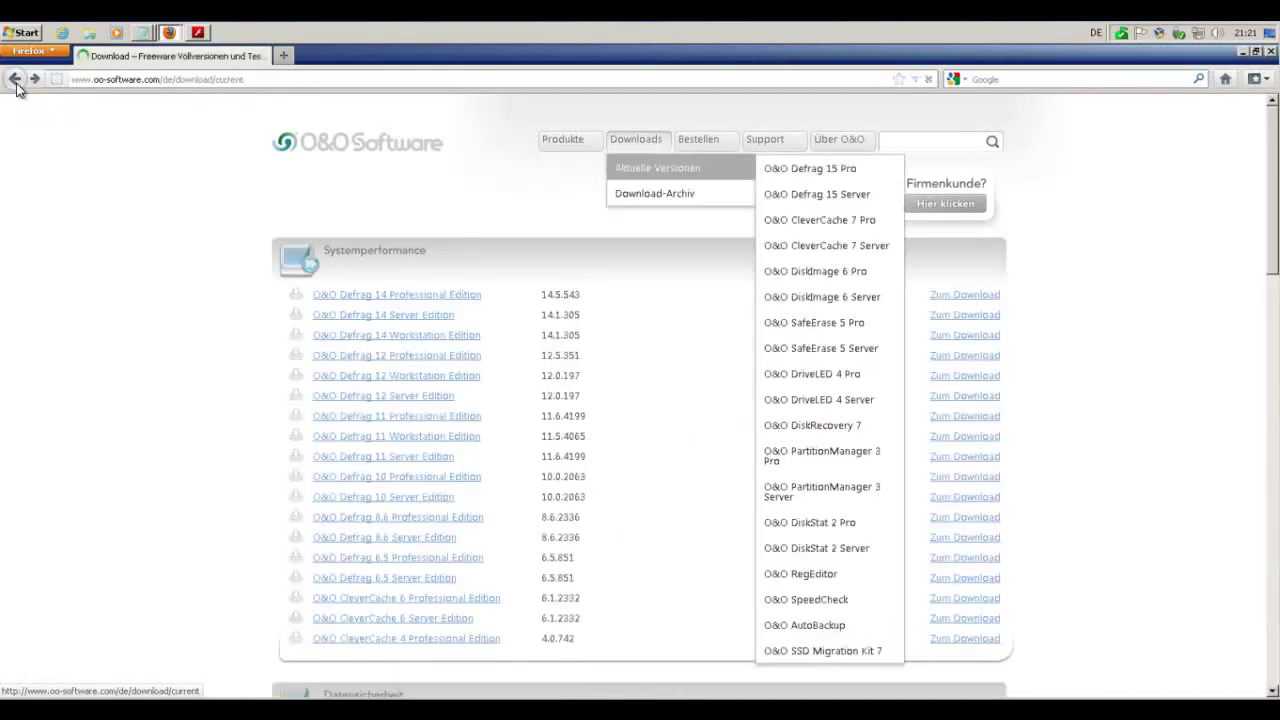
left_click(15, 80)
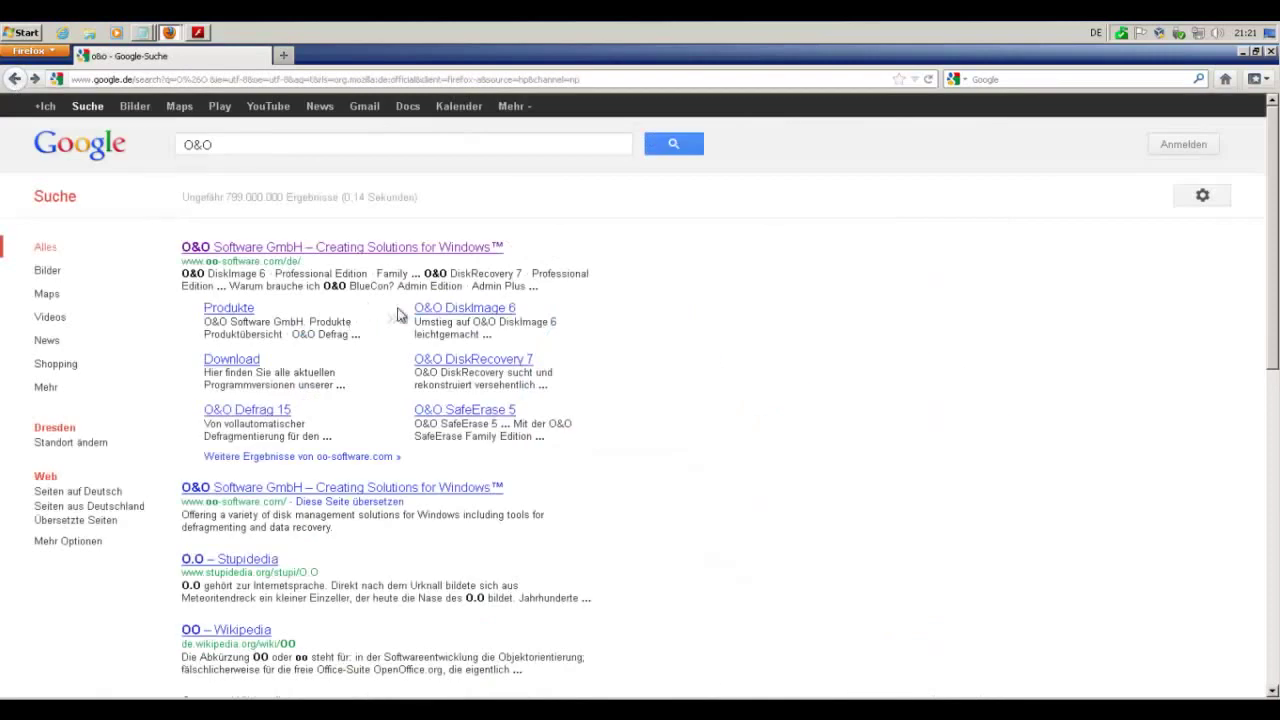
Complete the Flash Player setup with Adobe allowed to install updates, and open the downloaded OODefrag15Workstation64Ger.exe
left_click(1241, 53)
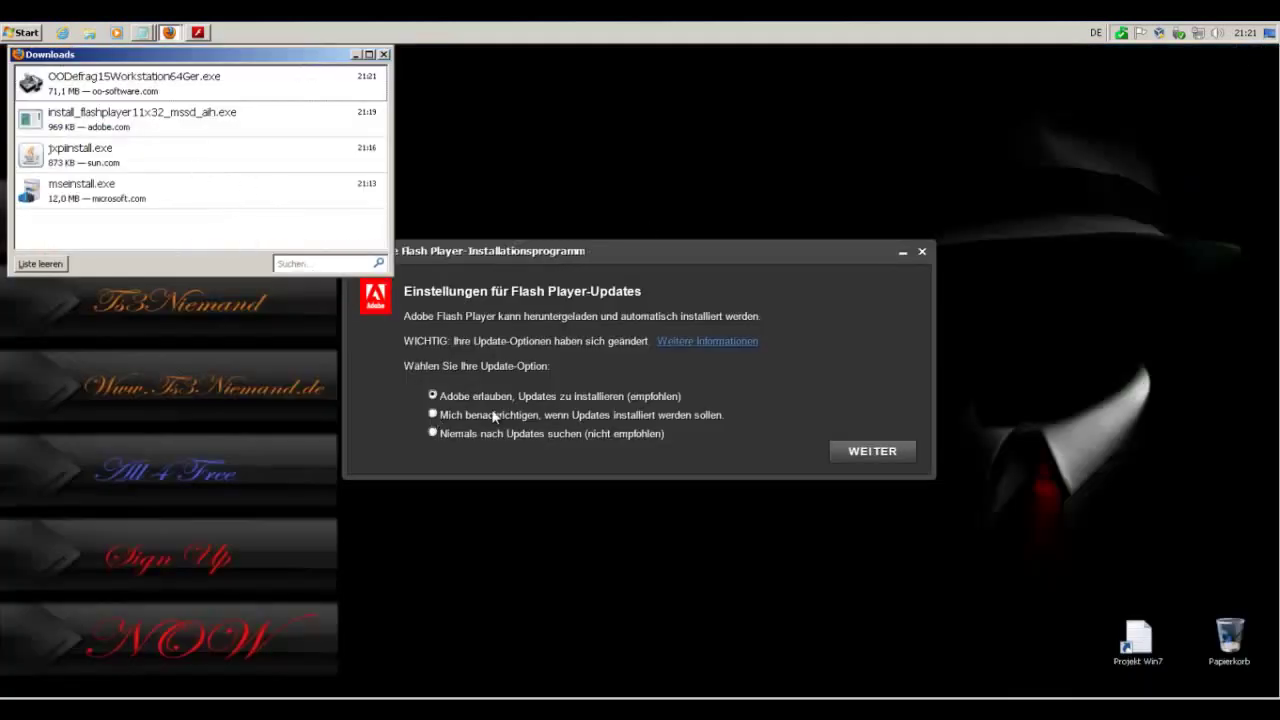
left_click(872, 452)
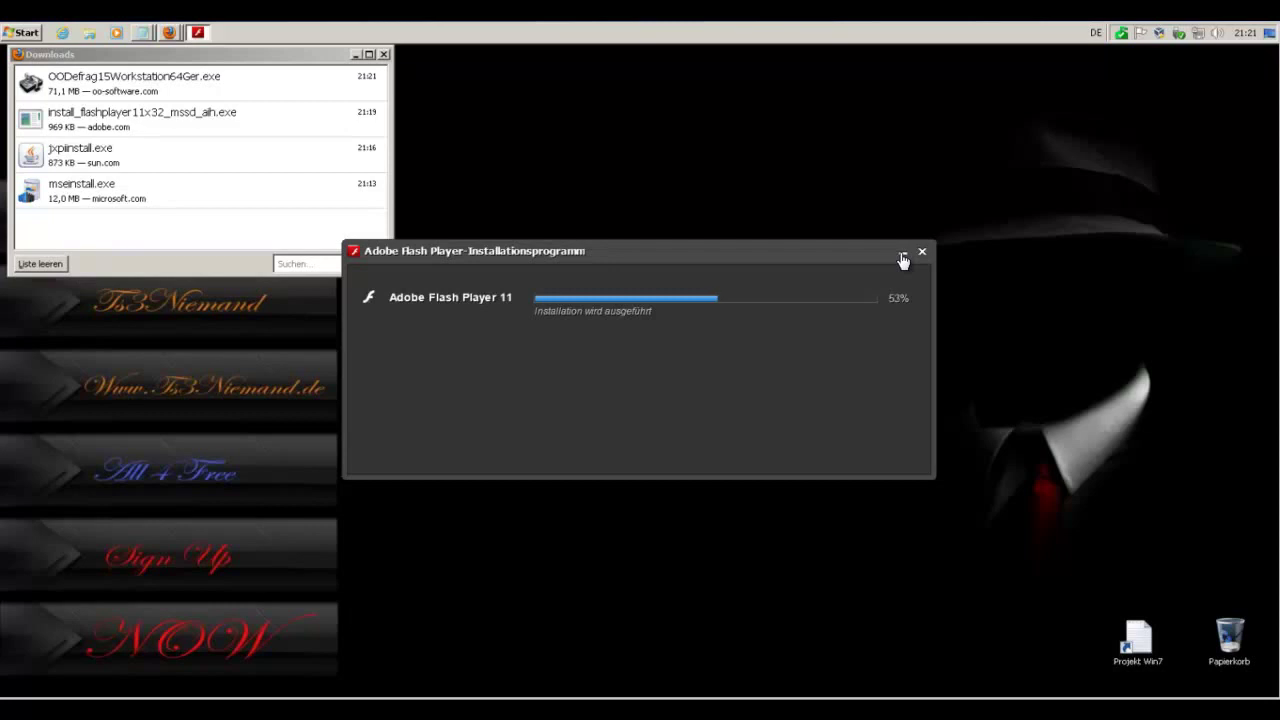
left_click(131, 86)
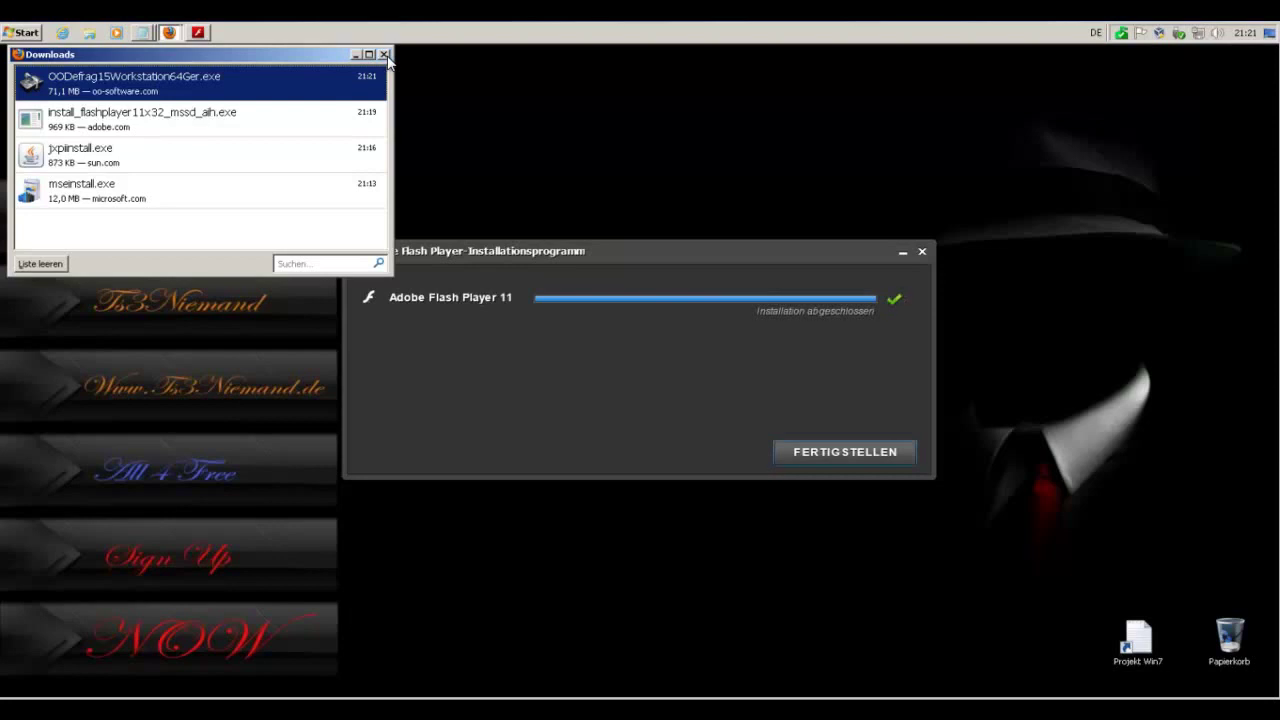
left_click(846, 456)
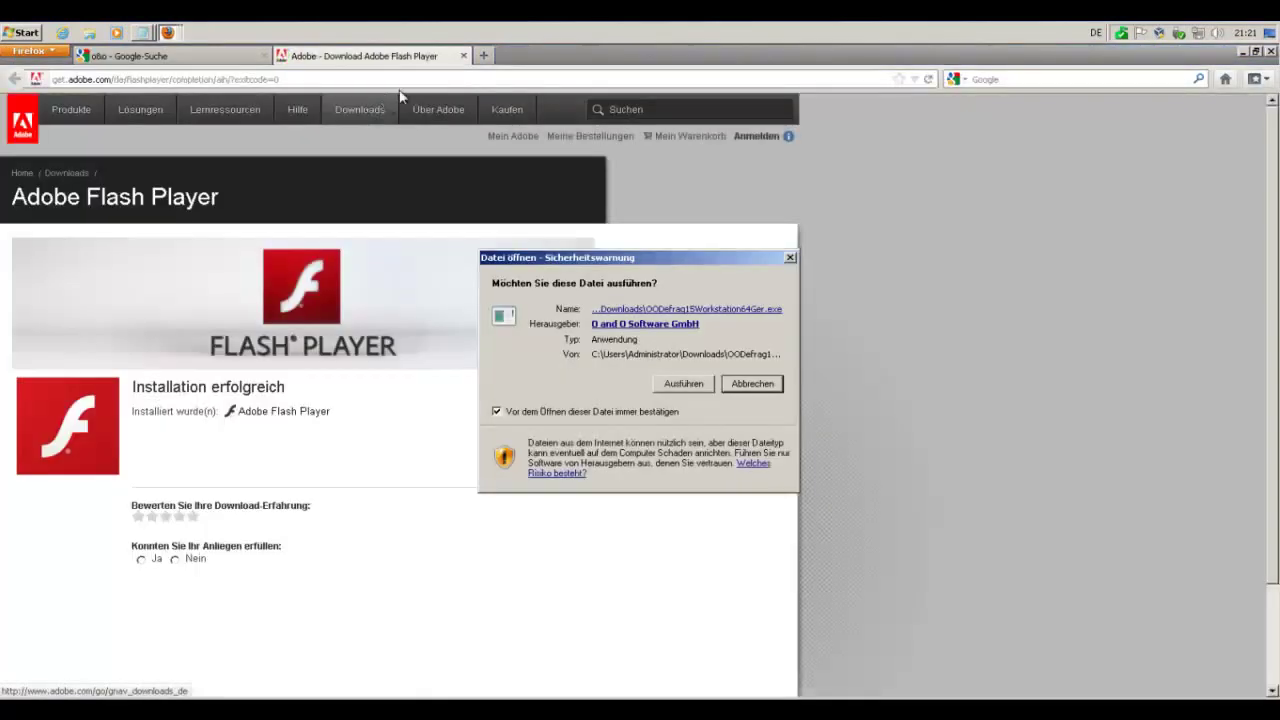
Allow the O&O Defrag installer to run, close the Flash Player completion page, and accept the O&O licence agreement
left_click(675, 386)
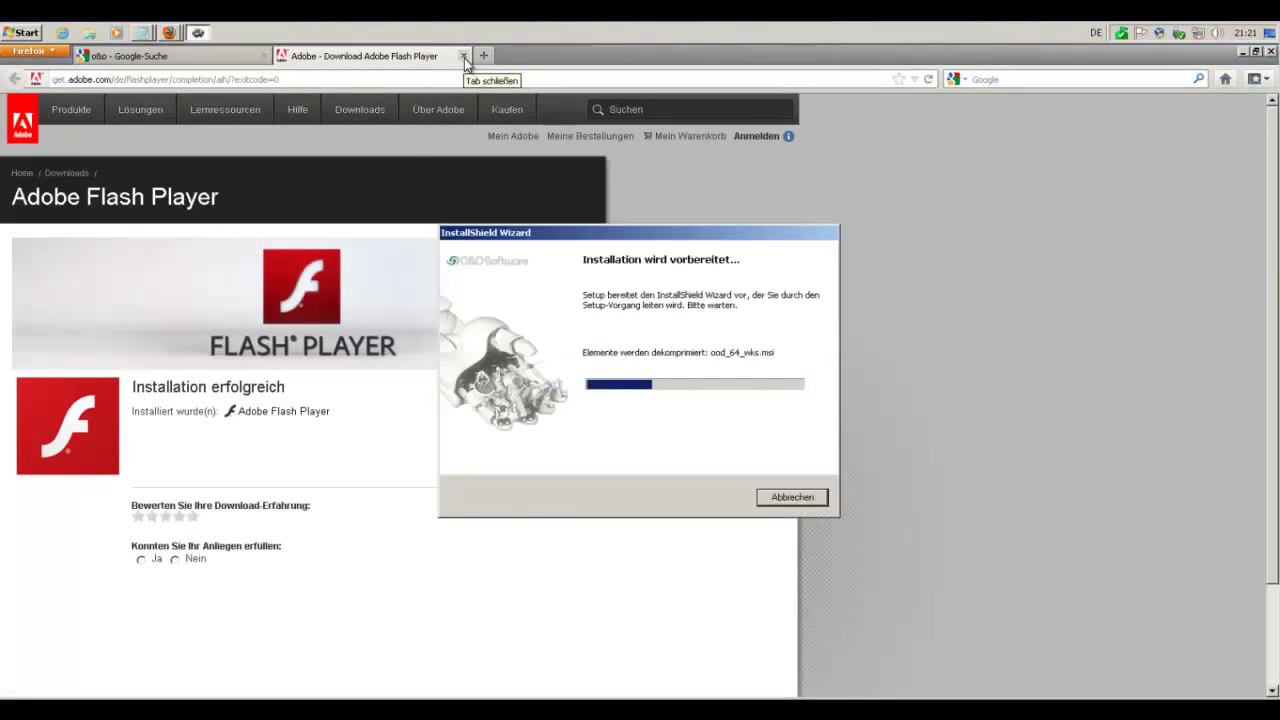
left_click(463, 56)
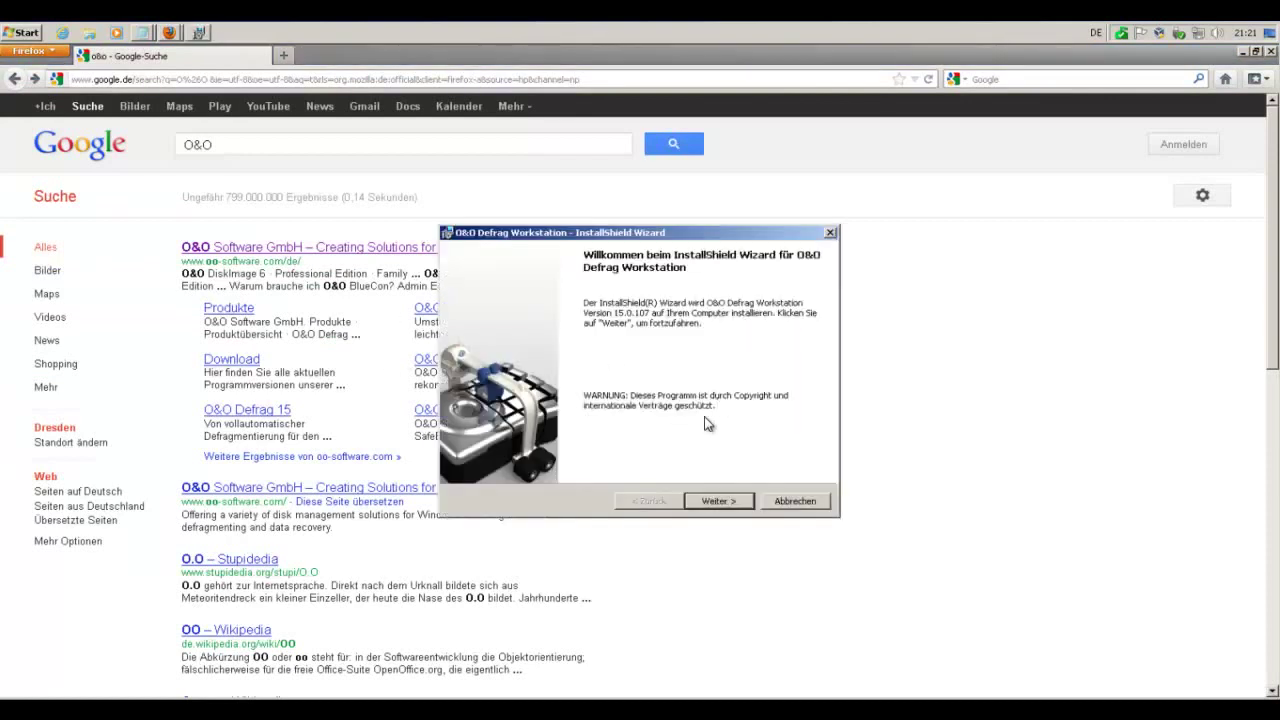
left_click(717, 503)
left_click(607, 447)
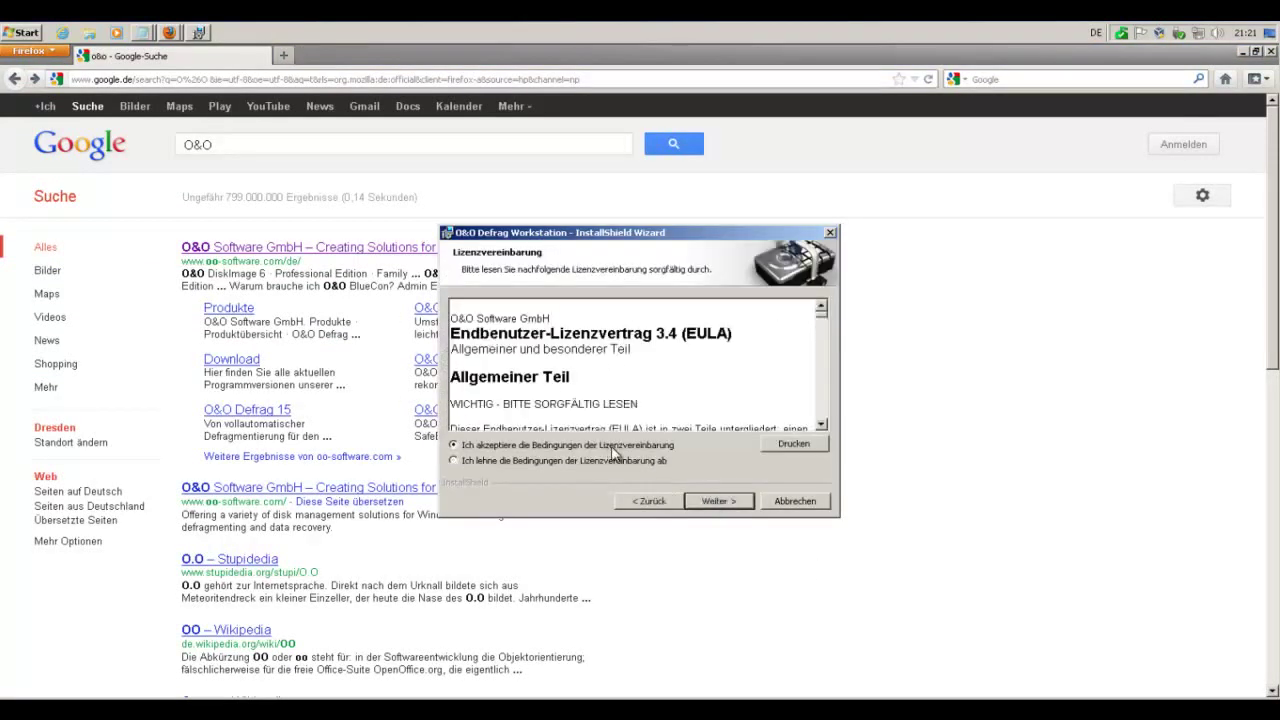
left_click(714, 501)
Choose the Benutzerdefiniert setup type with all features and install O&O Defrag as the standard defragmentation program
left_click(534, 394)
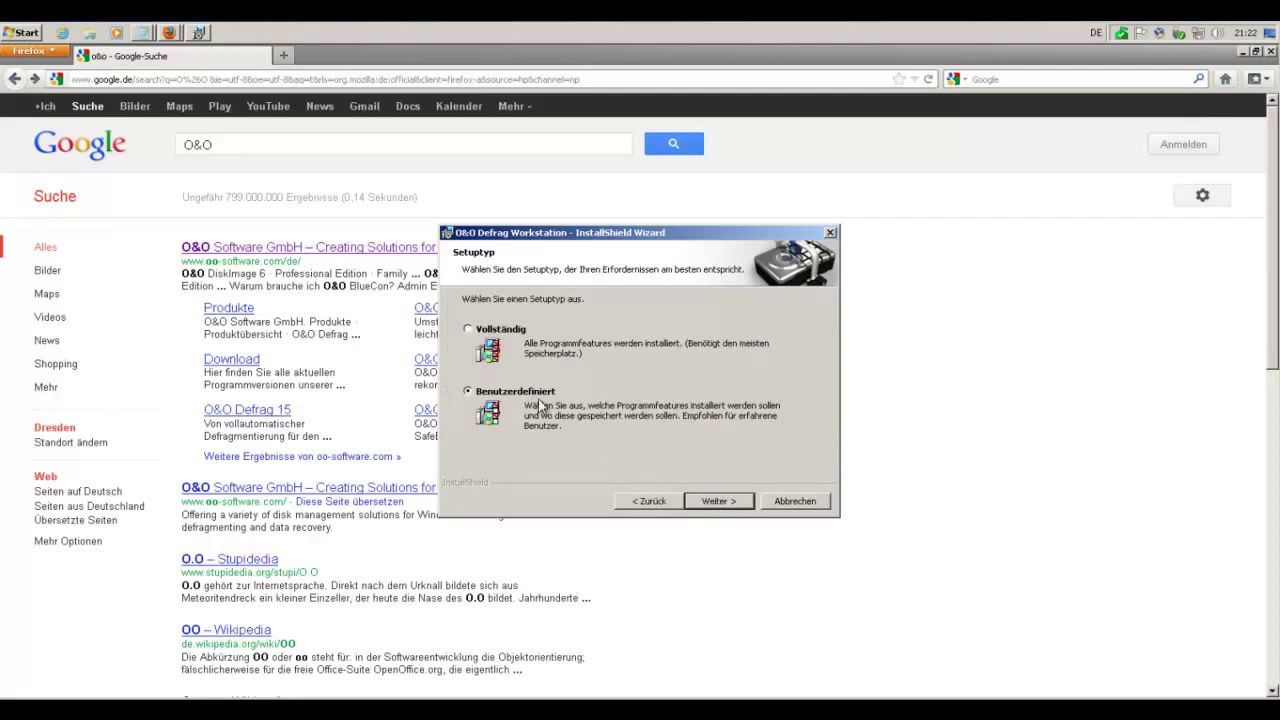
left_click(703, 499)
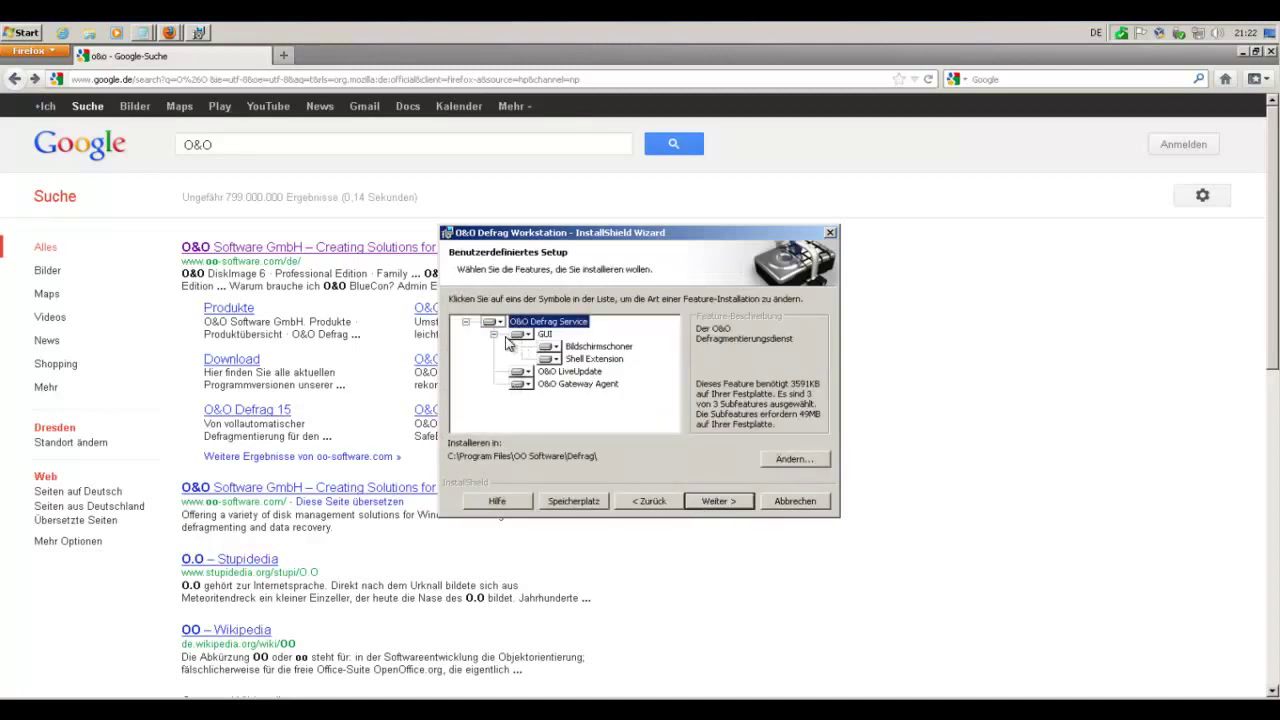
left_click(526, 385)
left_click(528, 386)
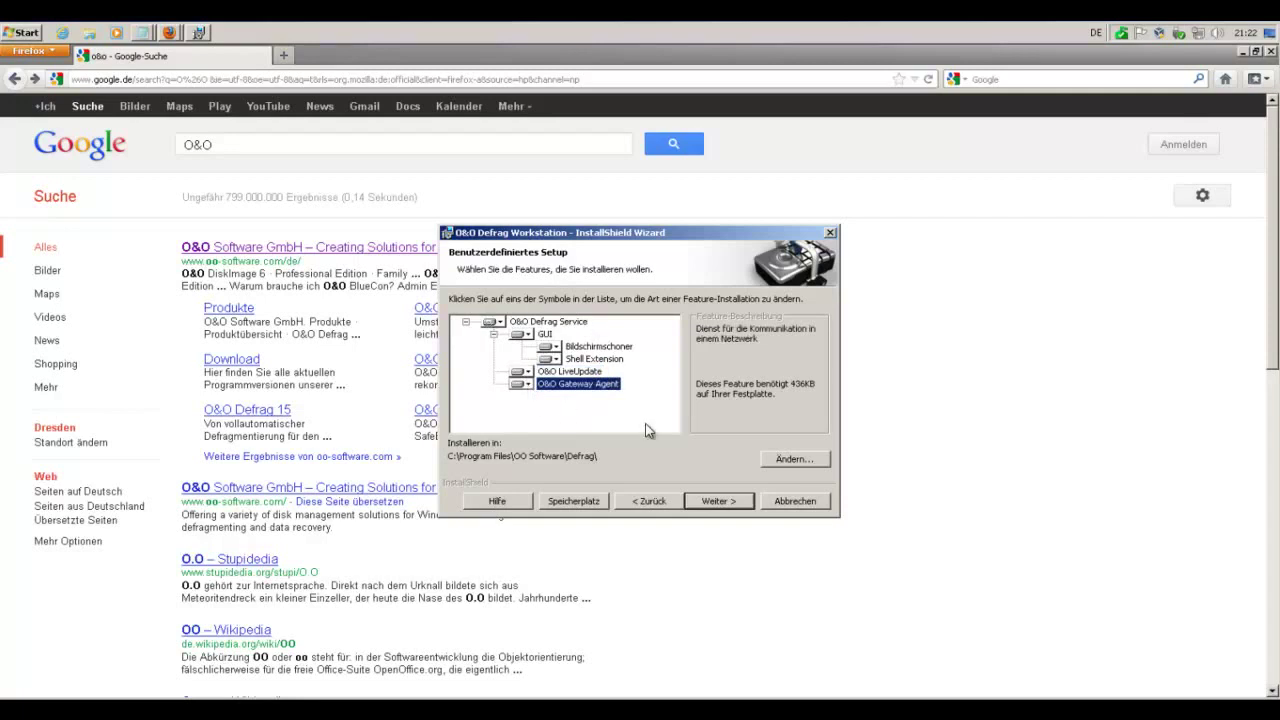
left_click(718, 501)
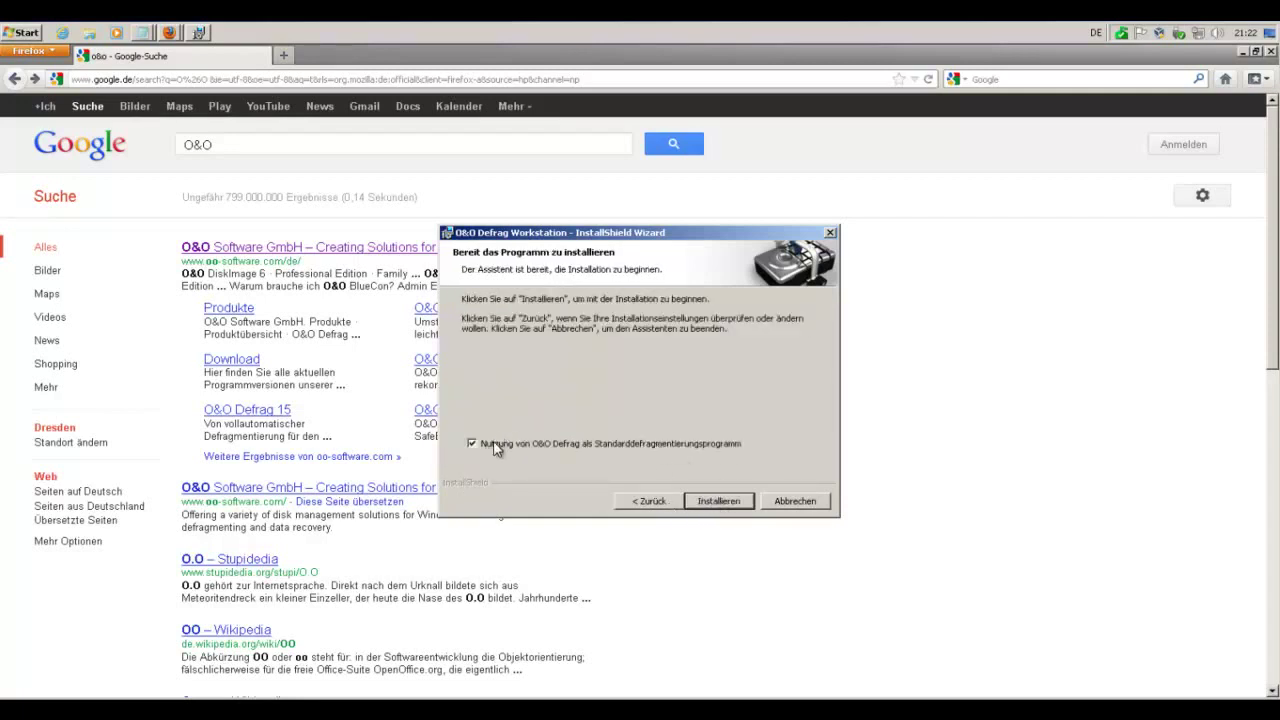
left_click(719, 501)
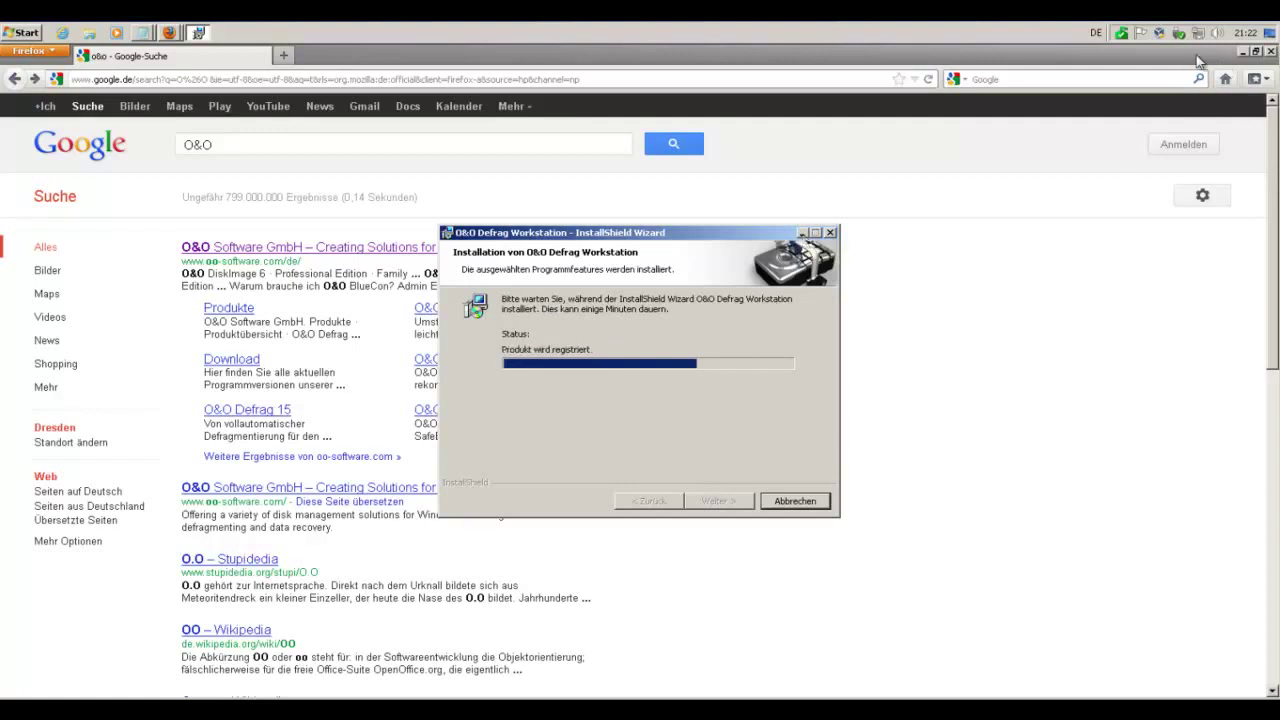
Review the Microsoft Security Essentials start page, definition update status and history of detected items, then minimize its window
left_click(1121, 34)
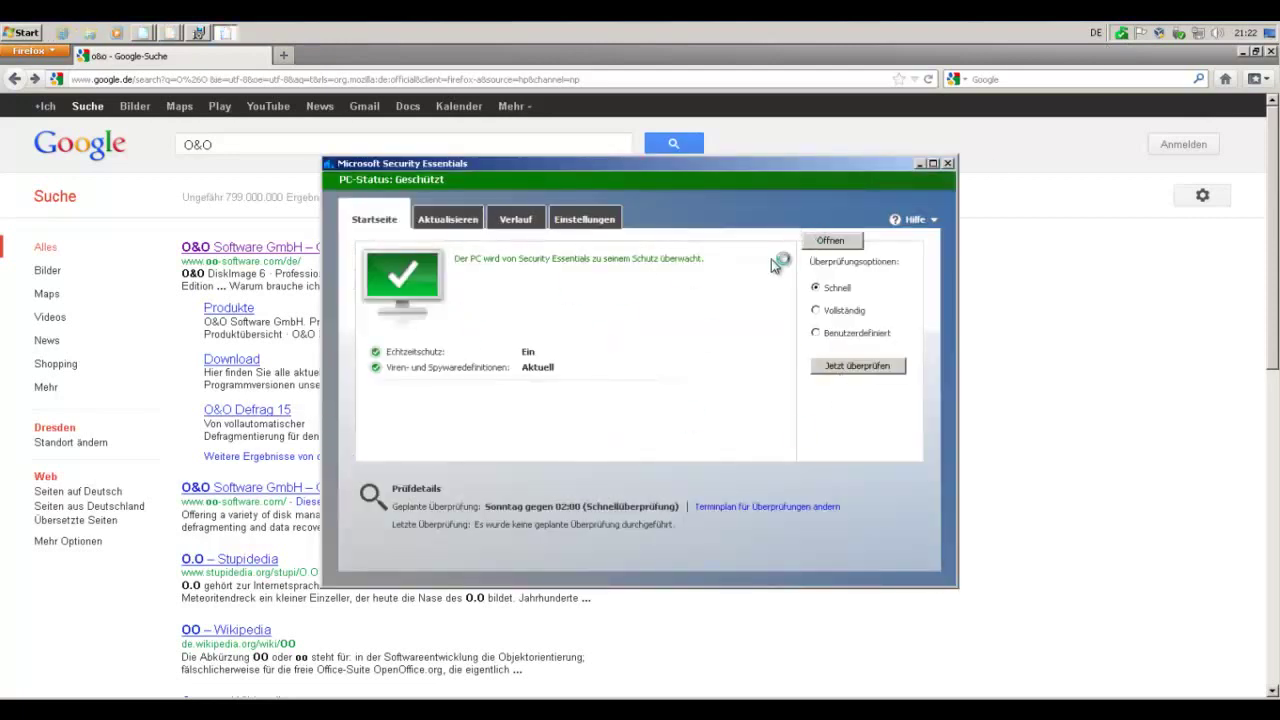
left_click(453, 221)
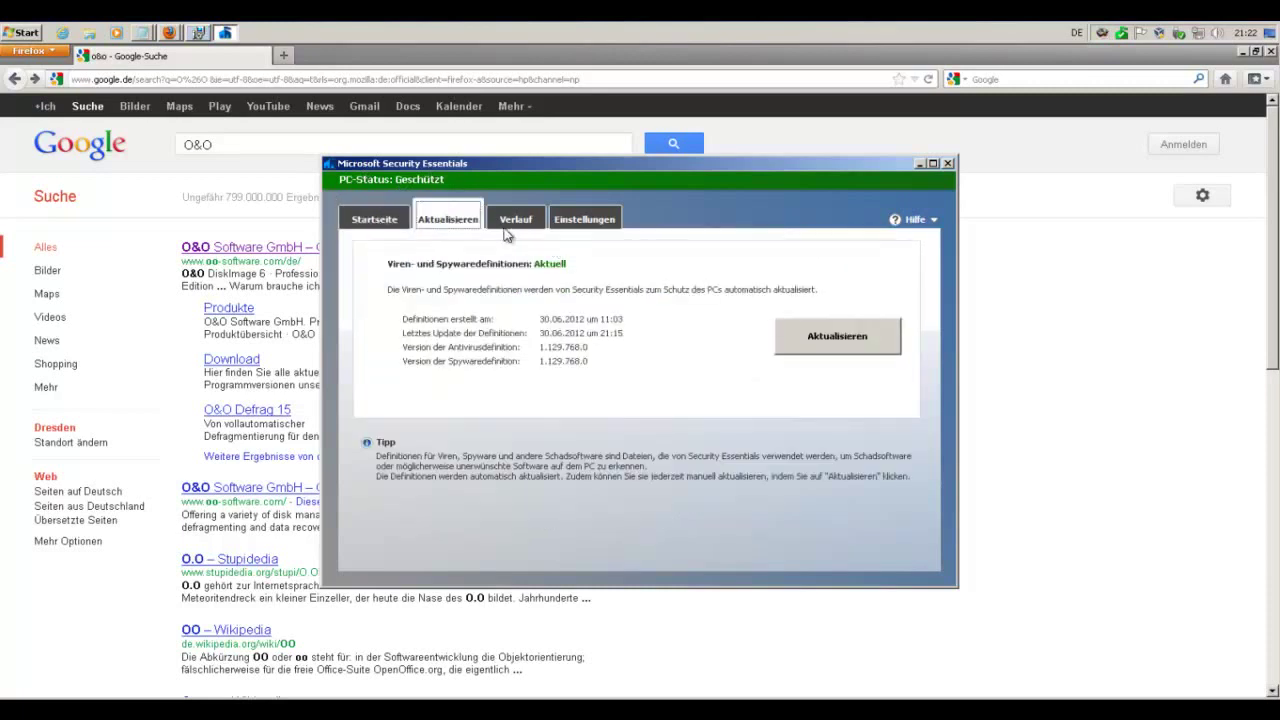
left_click(536, 224)
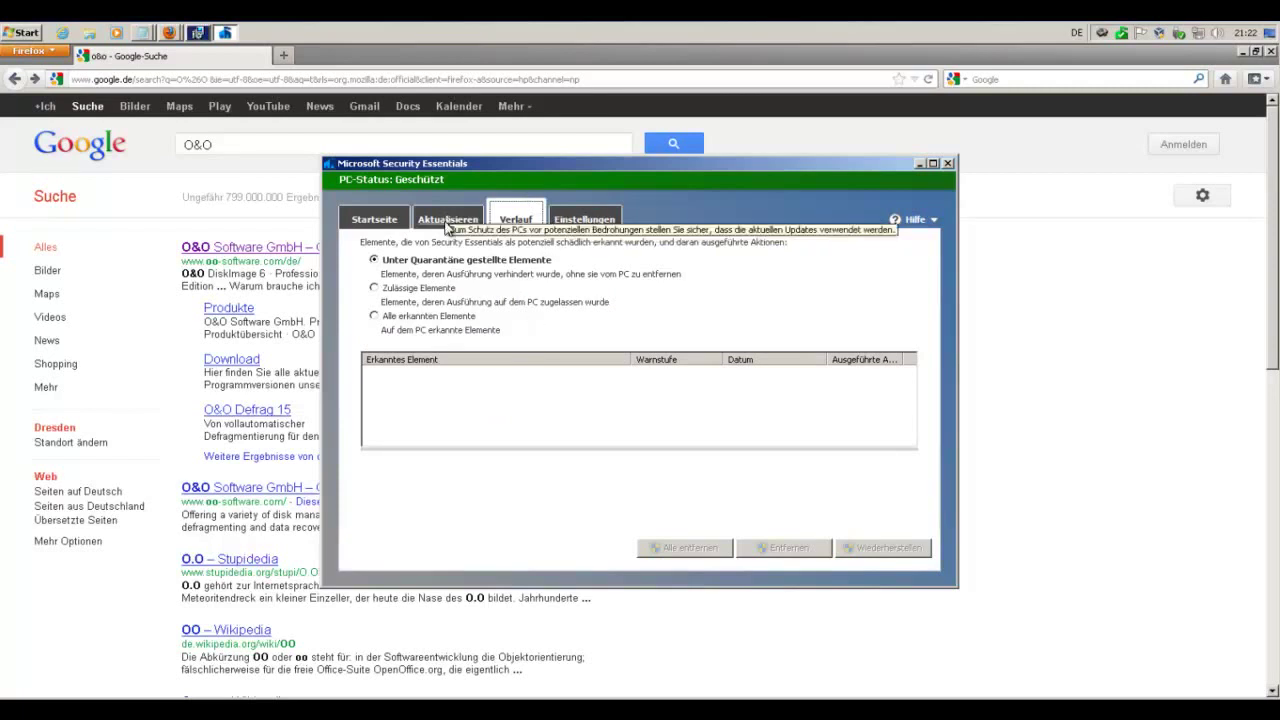
left_click(362, 224)
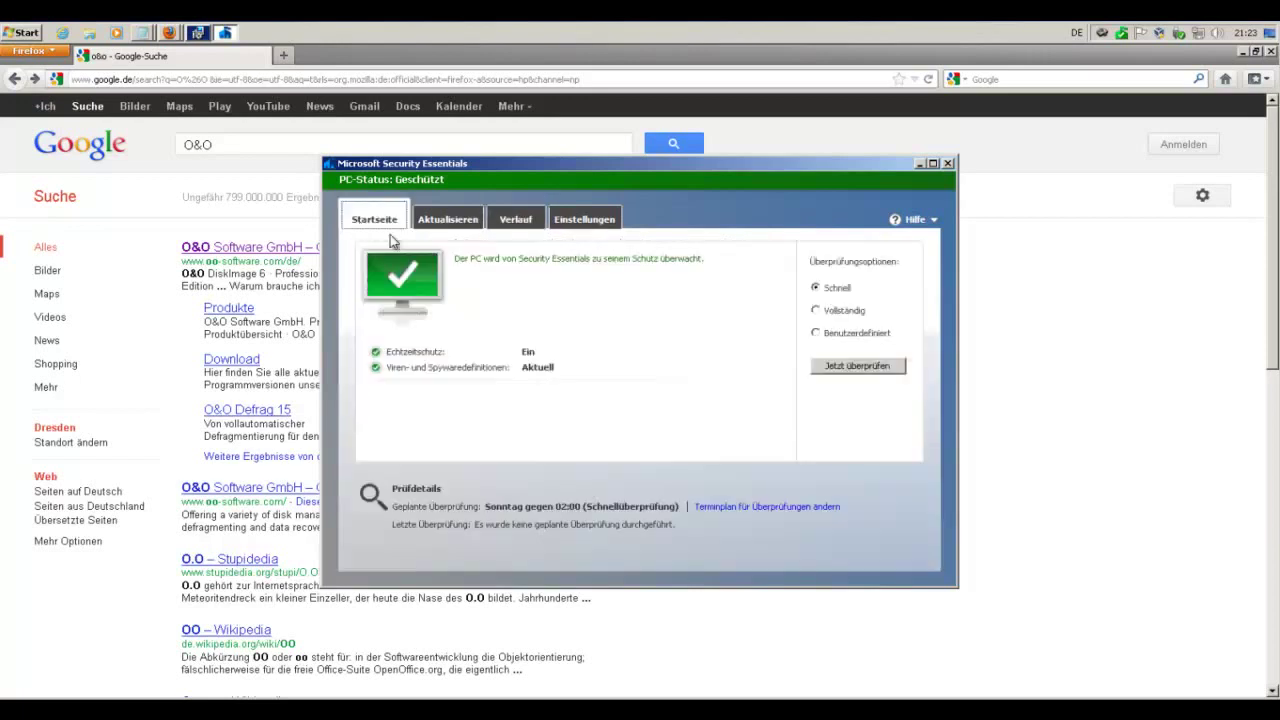
left_click(512, 219)
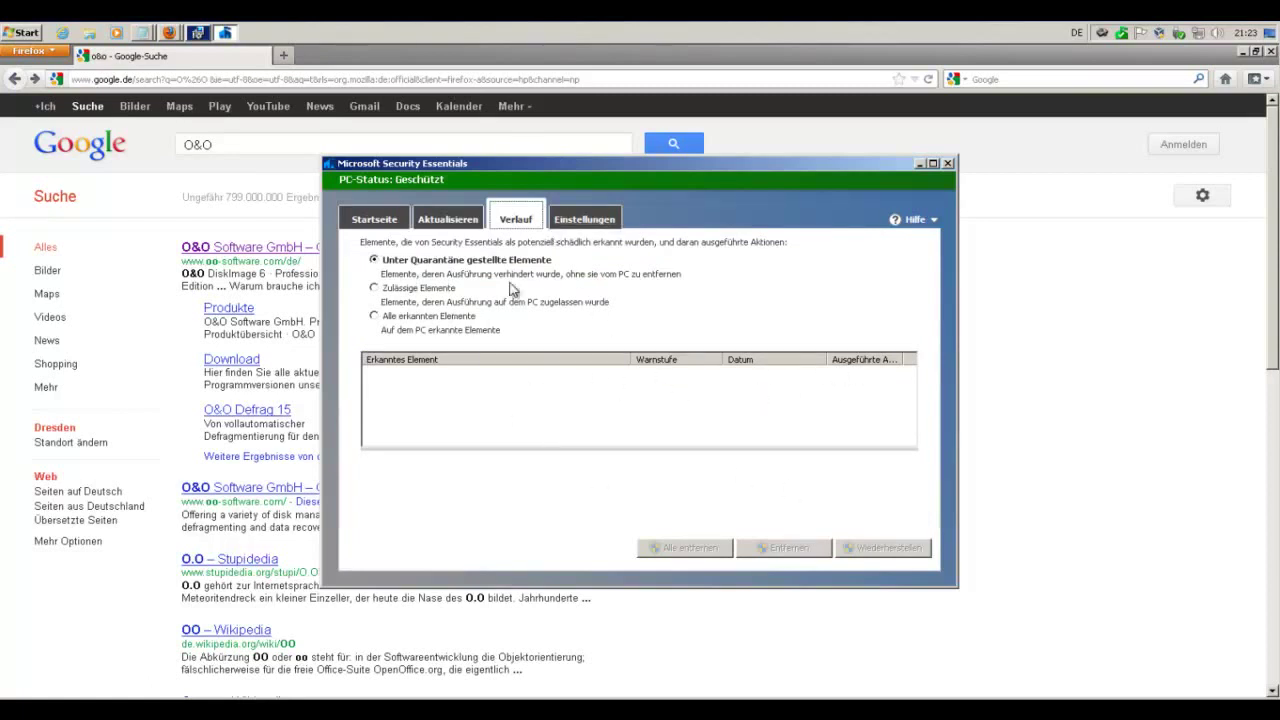
left_click(919, 164)
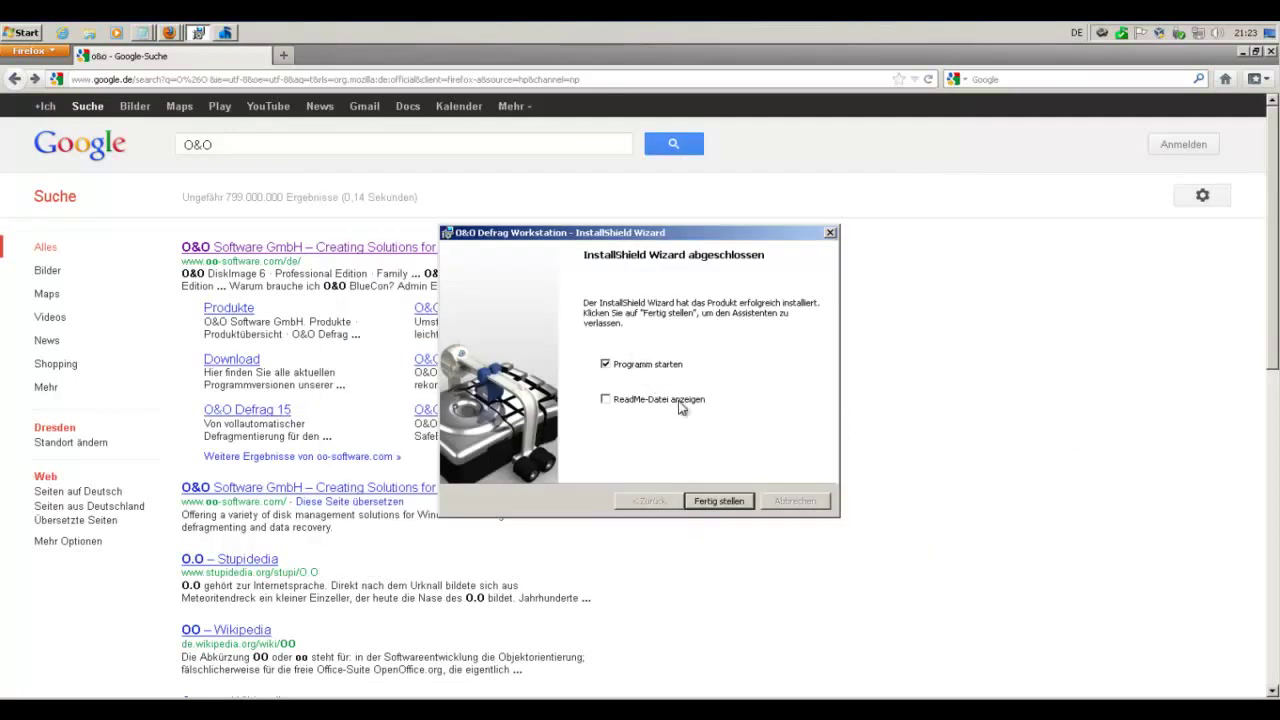
Finish the O&O Defrag setup without starting the program or showing the ReadMe file
left_click(606, 366)
left_click(703, 501)
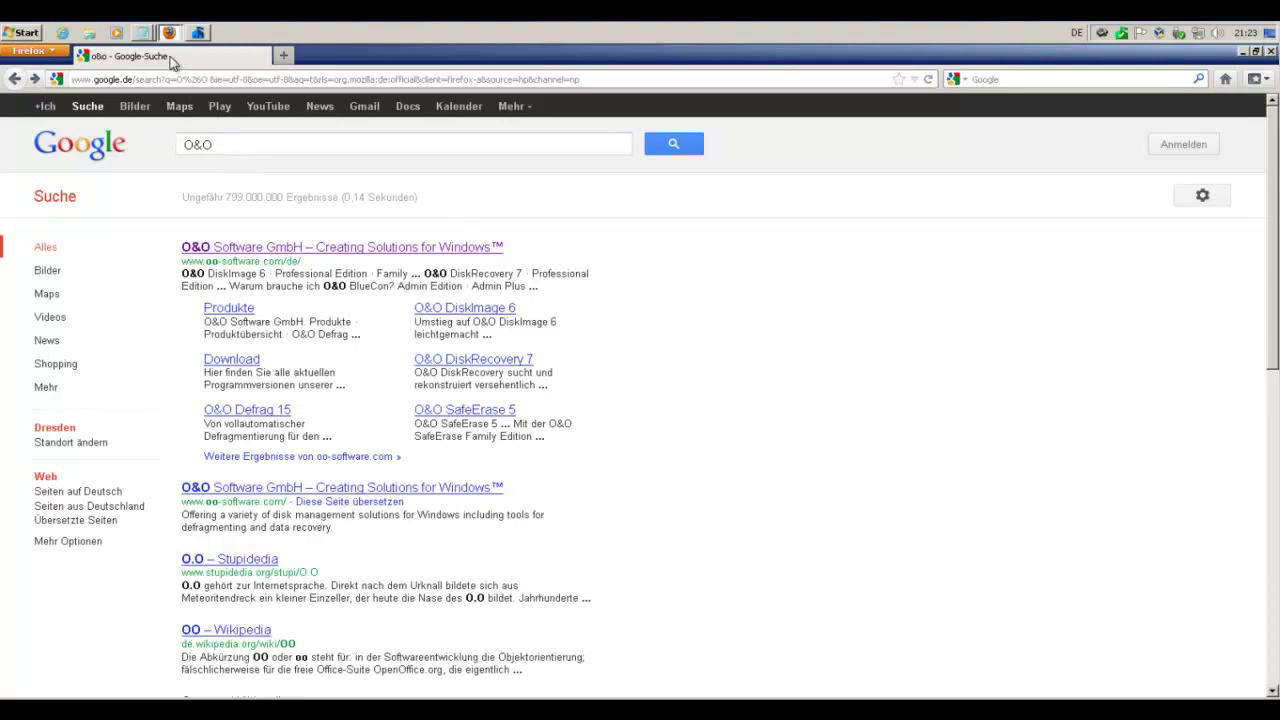
Switch to the Programmliste text file, copy the entry CCleaner, and minimize the file's window
mouse_move(172, 37)
left_click(115, 63)
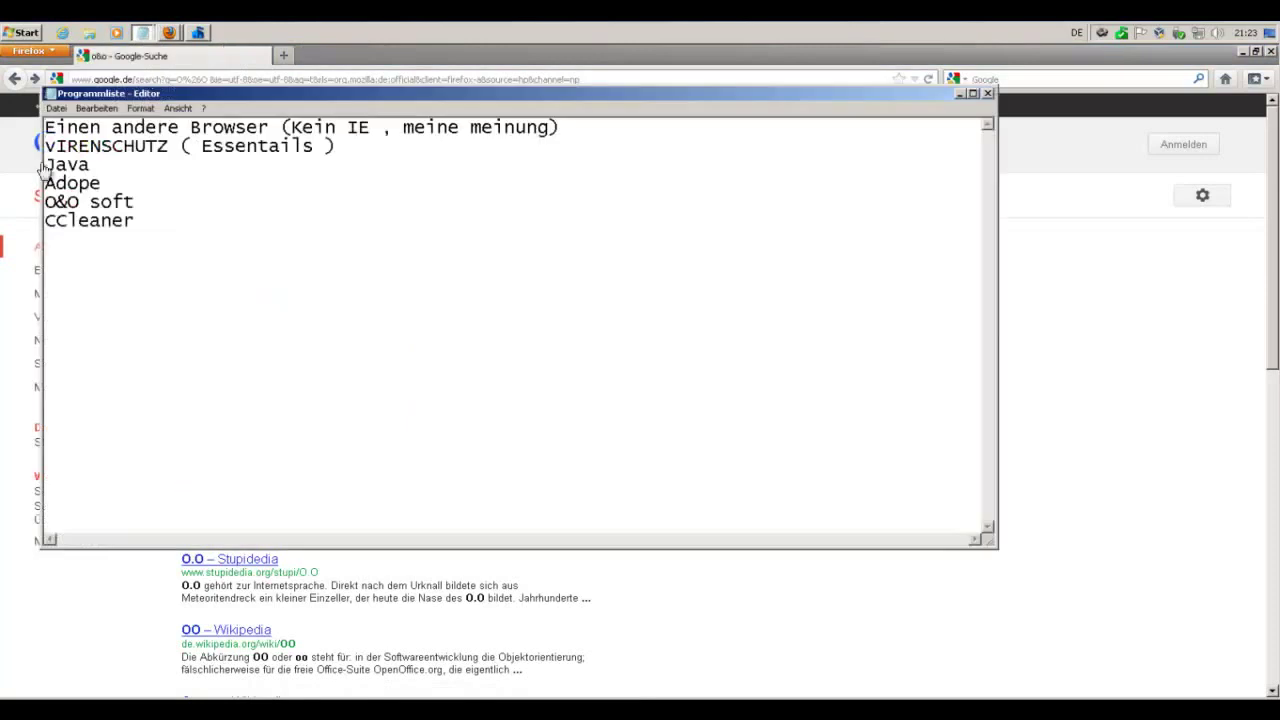
left_click_drag(136, 220, 20, 216)
right_click(82, 228)
left_click(163, 265)
left_click(888, 224)
left_click(960, 95)
Replace the O&O search term with the copied CCleaner and run the Google search
left_click_drag(268, 140, 142, 141)
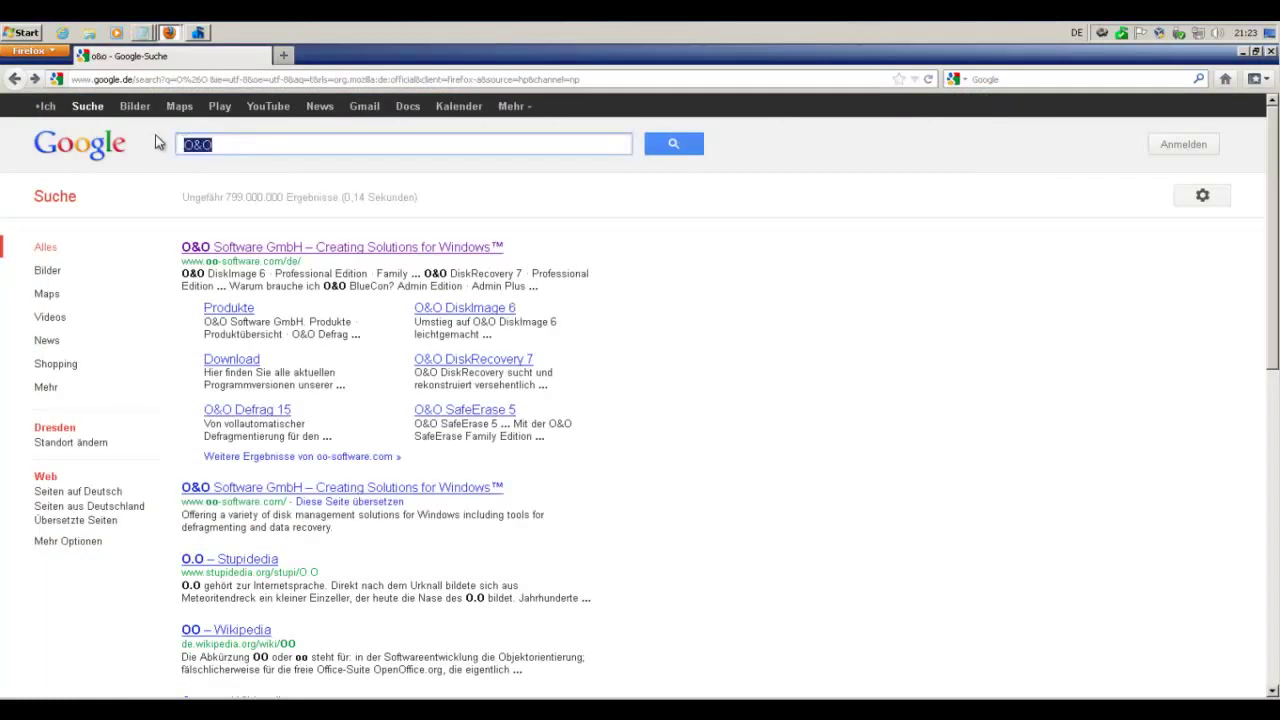
key("ctrl+v")
left_click(673, 143)
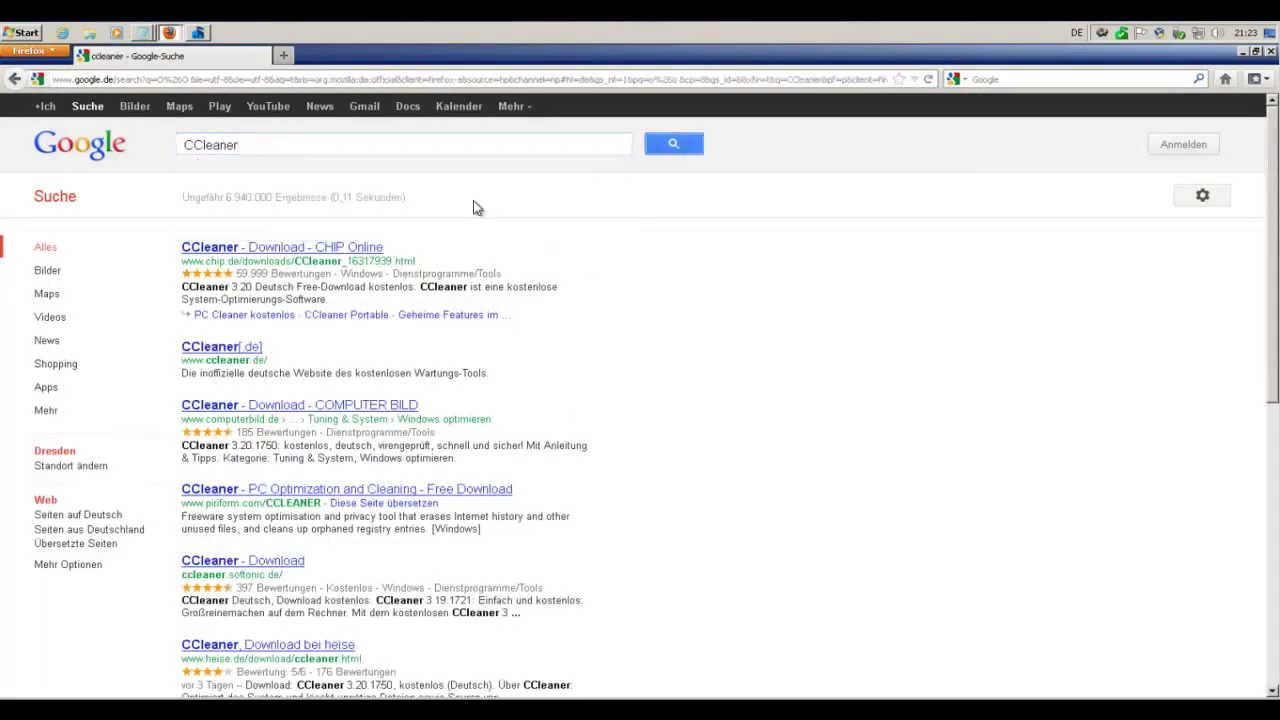
Open the CHIP Online page for CCleaner and request the German 3.20 version's installer download
left_click(289, 250)
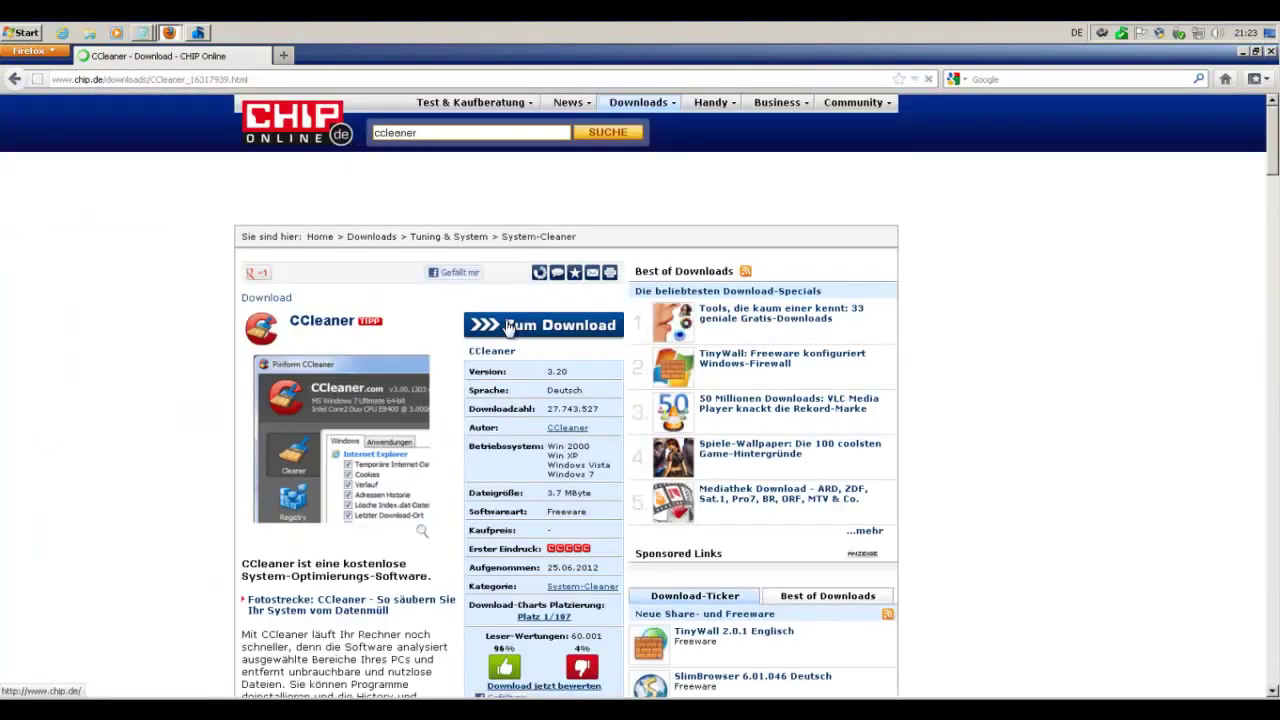
left_click(510, 328)
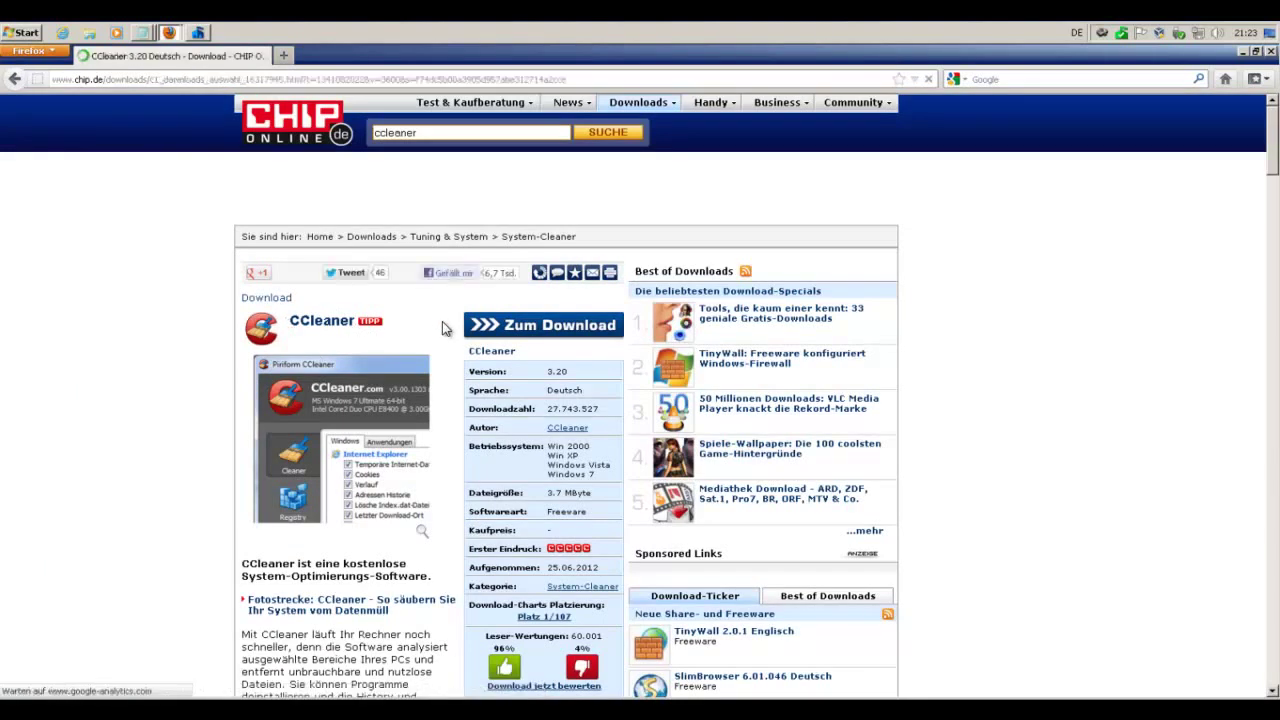
left_click(485, 314)
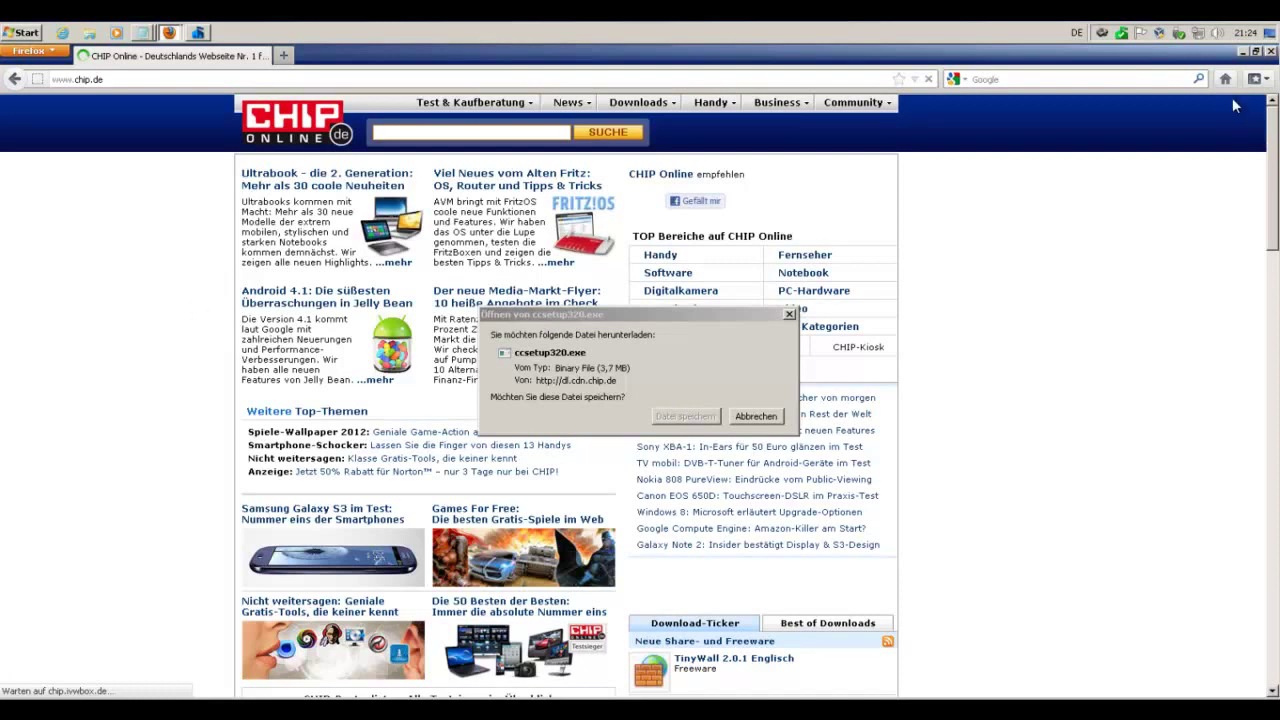
Minimize the browser, show the downloaded ccsetup320 installer in its Downloads folder, and close the browser's download list
left_click(1243, 52)
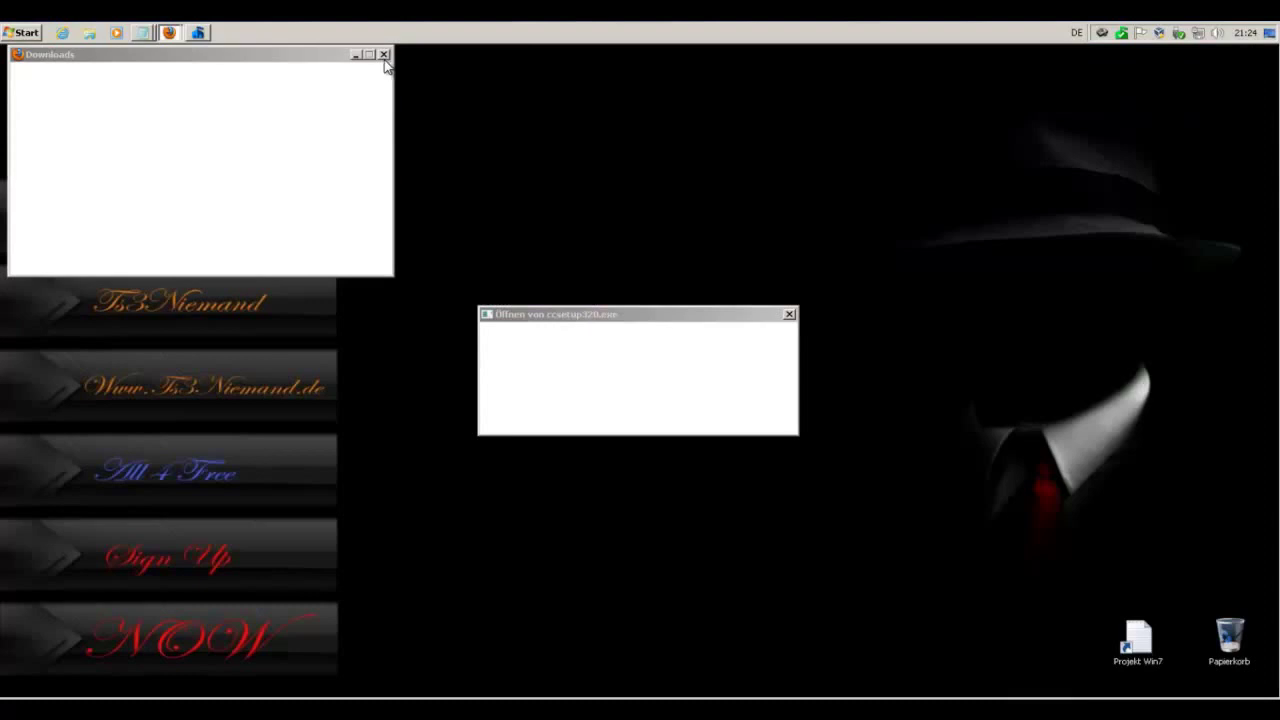
left_click(291, 197)
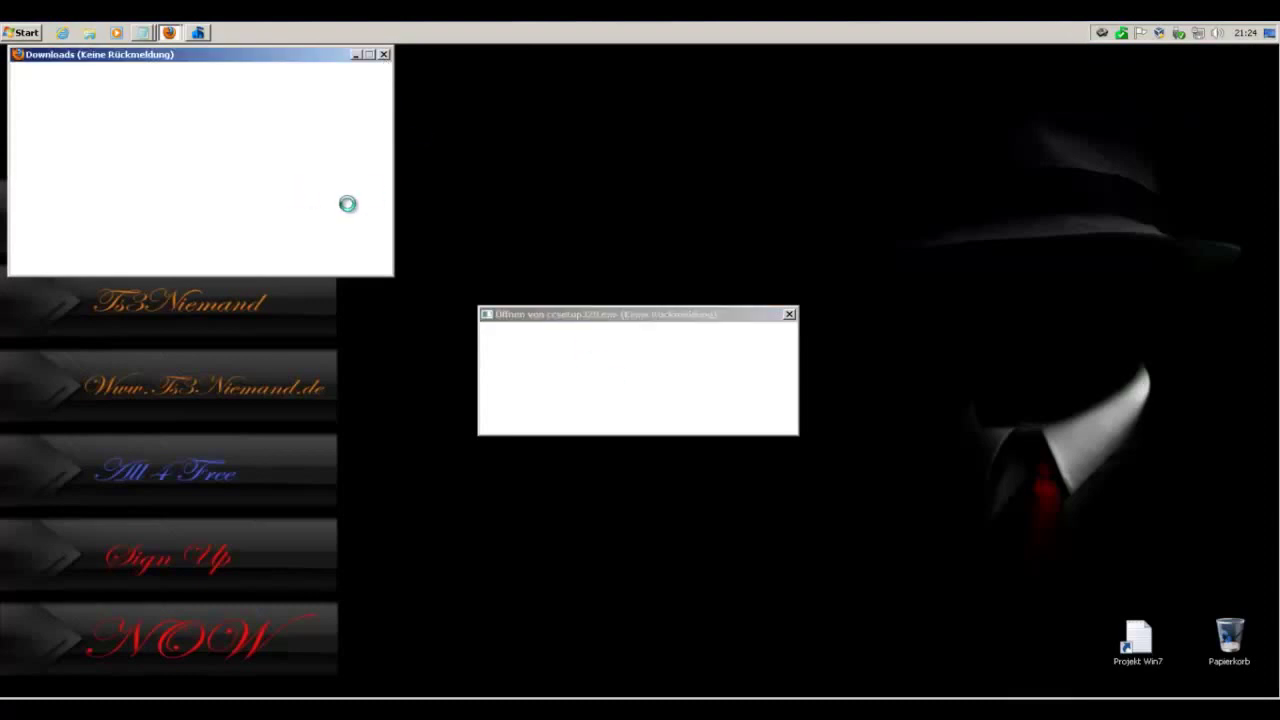
left_click(206, 36)
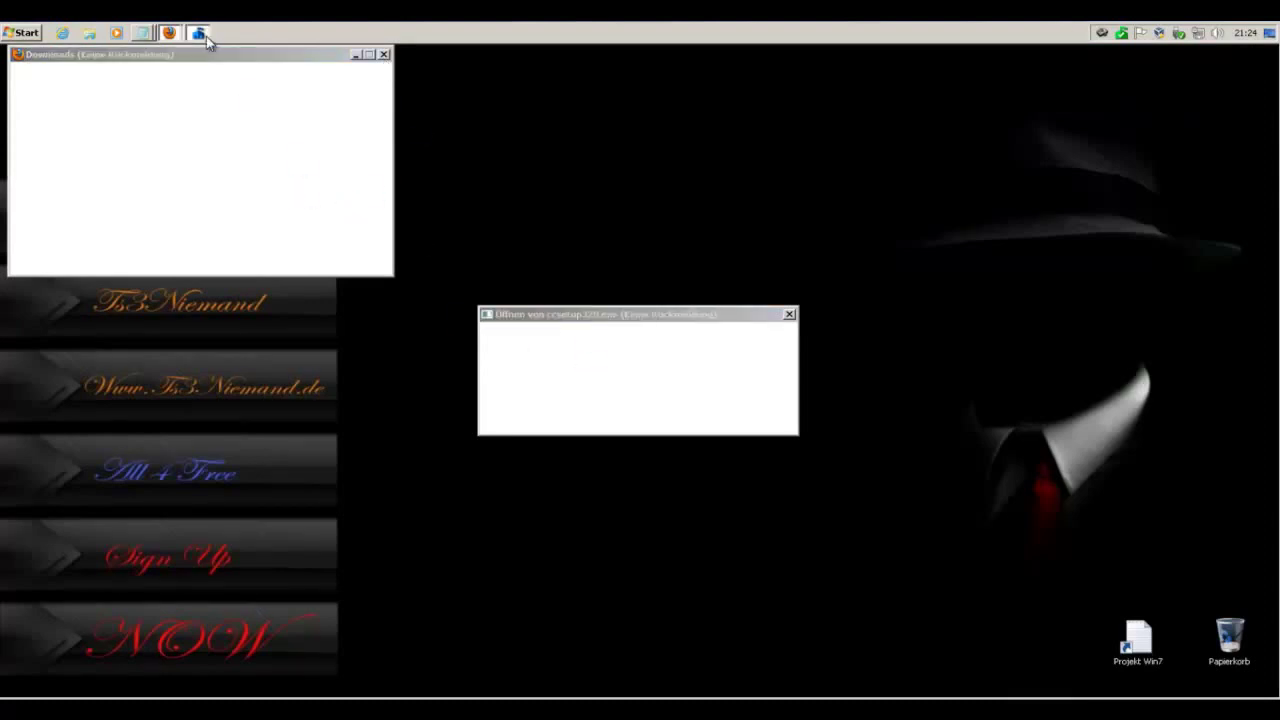
left_click(952, 165)
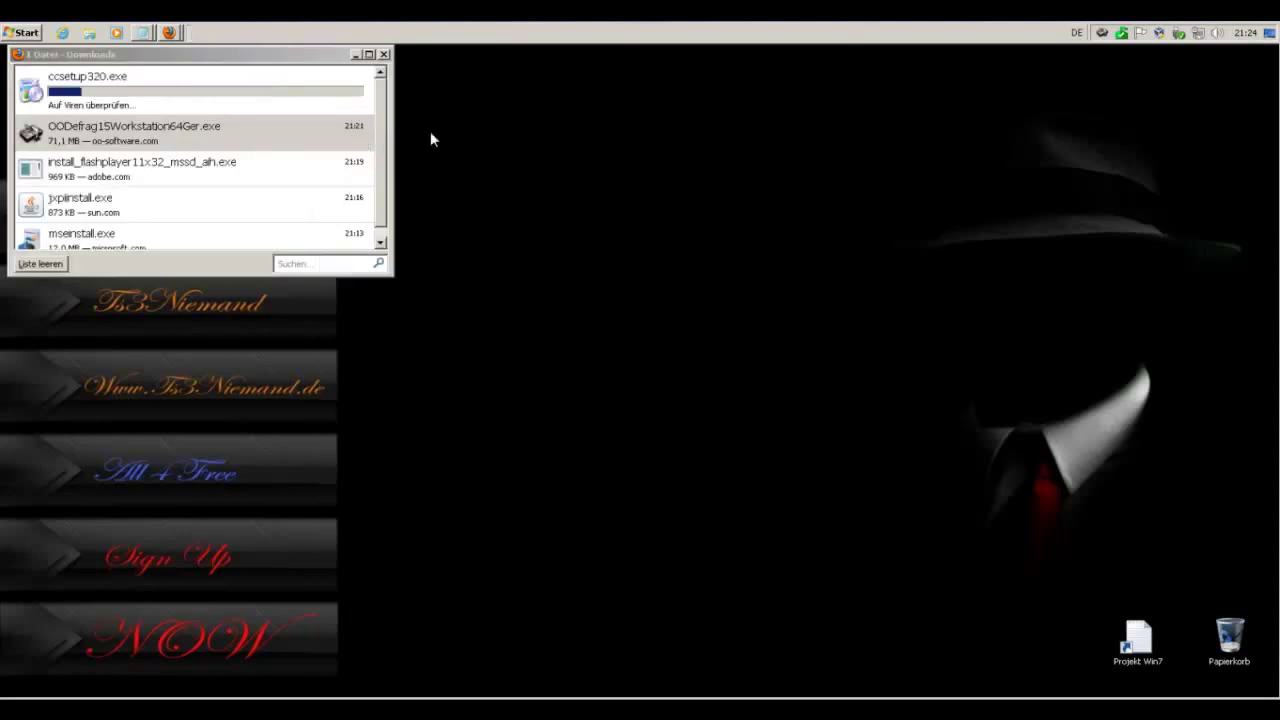
double_click(202, 102)
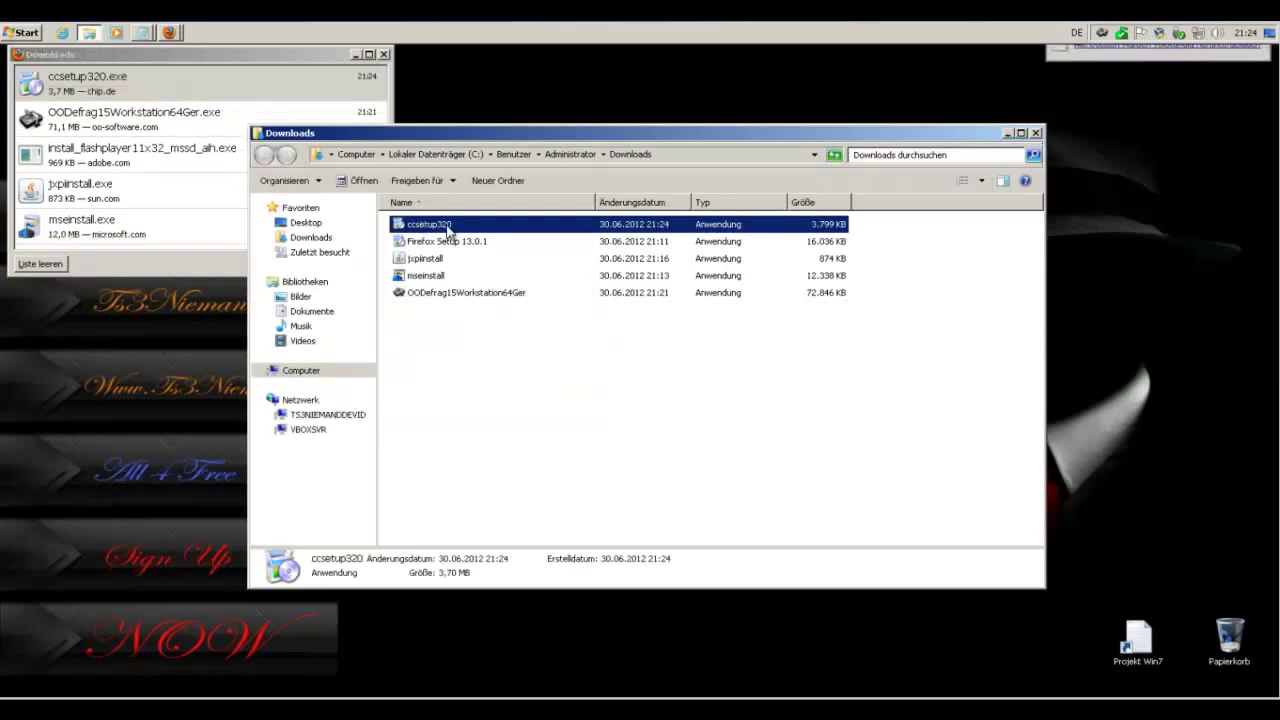
left_click(386, 56)
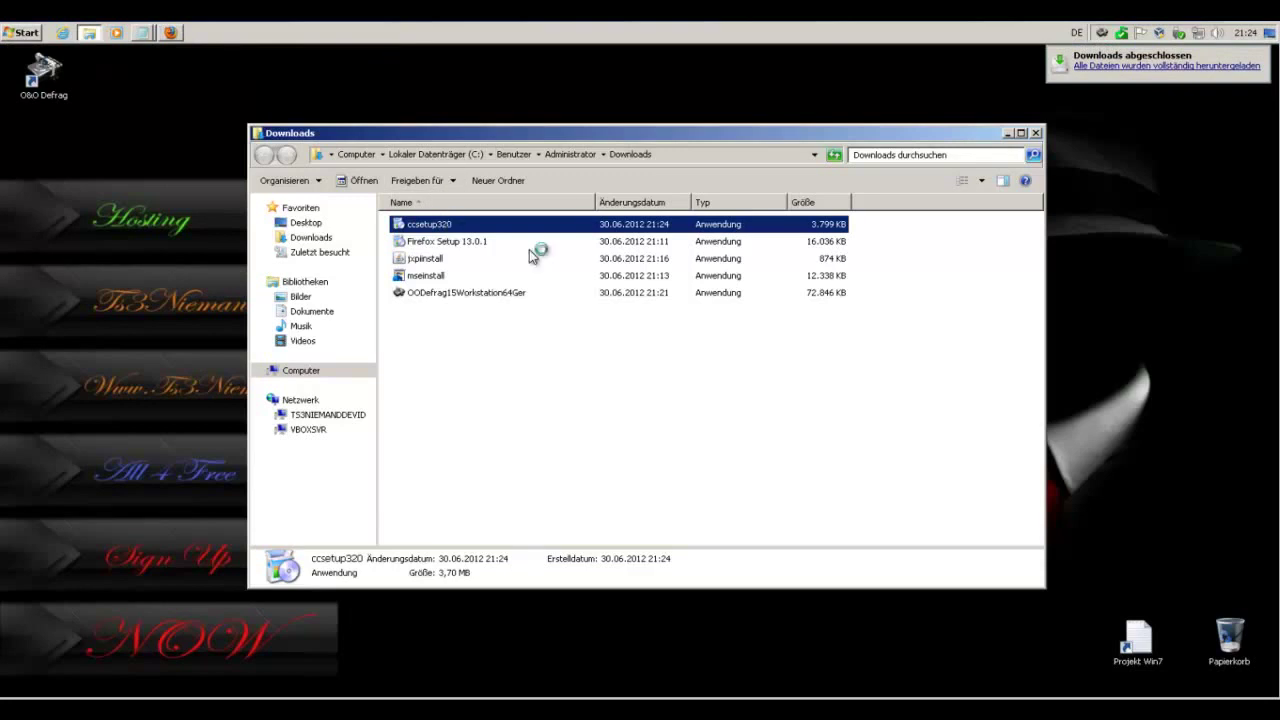
Run the ccsetup320 installer from the Downloads folder and allow it past the security warning
left_click(755, 381)
left_click(1035, 133)
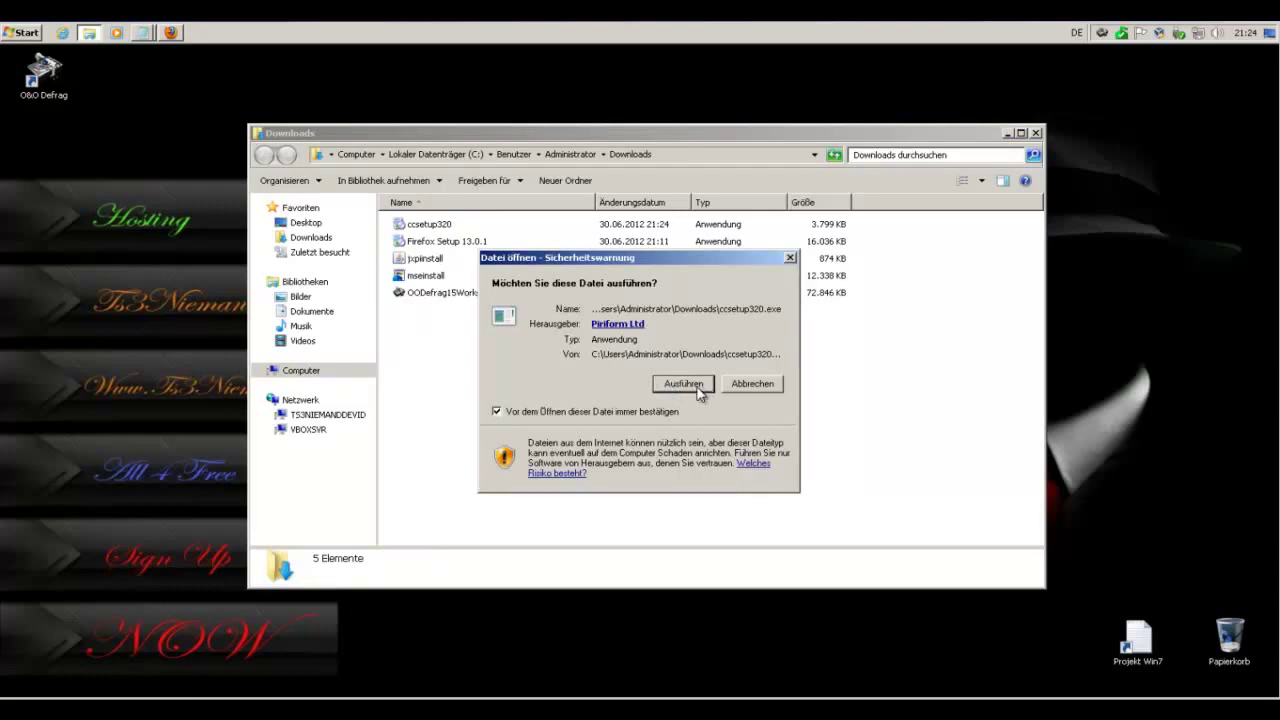
left_click(679, 388)
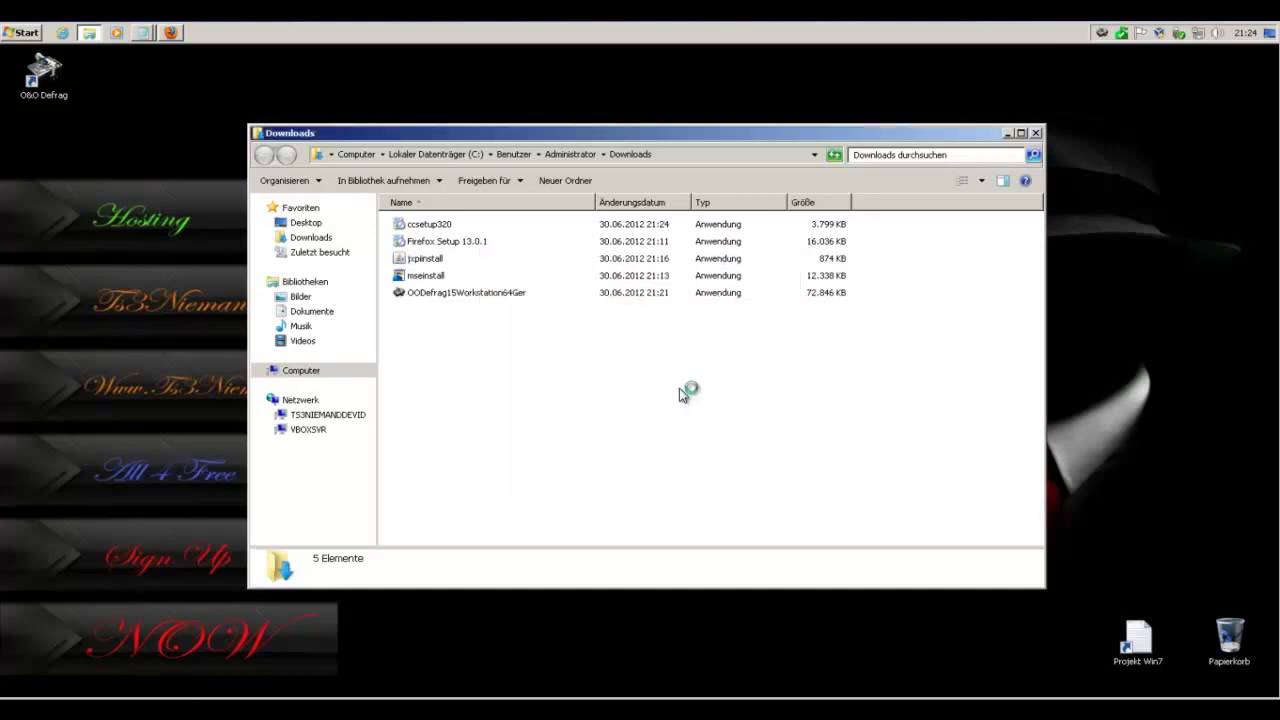
Pass the opening pages of the CCleaner v3.20 setup, accept the license agreement, and keep the default installation settings
left_click(656, 420)
left_click(724, 503)
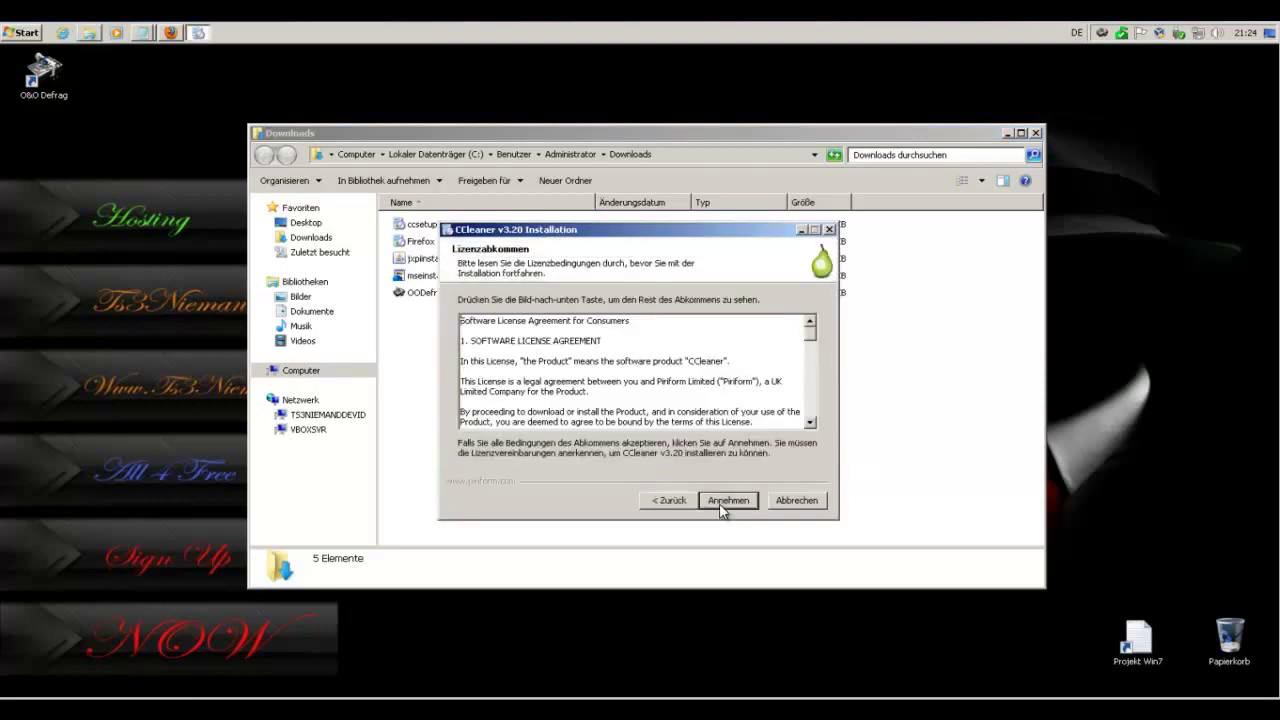
left_click(729, 502)
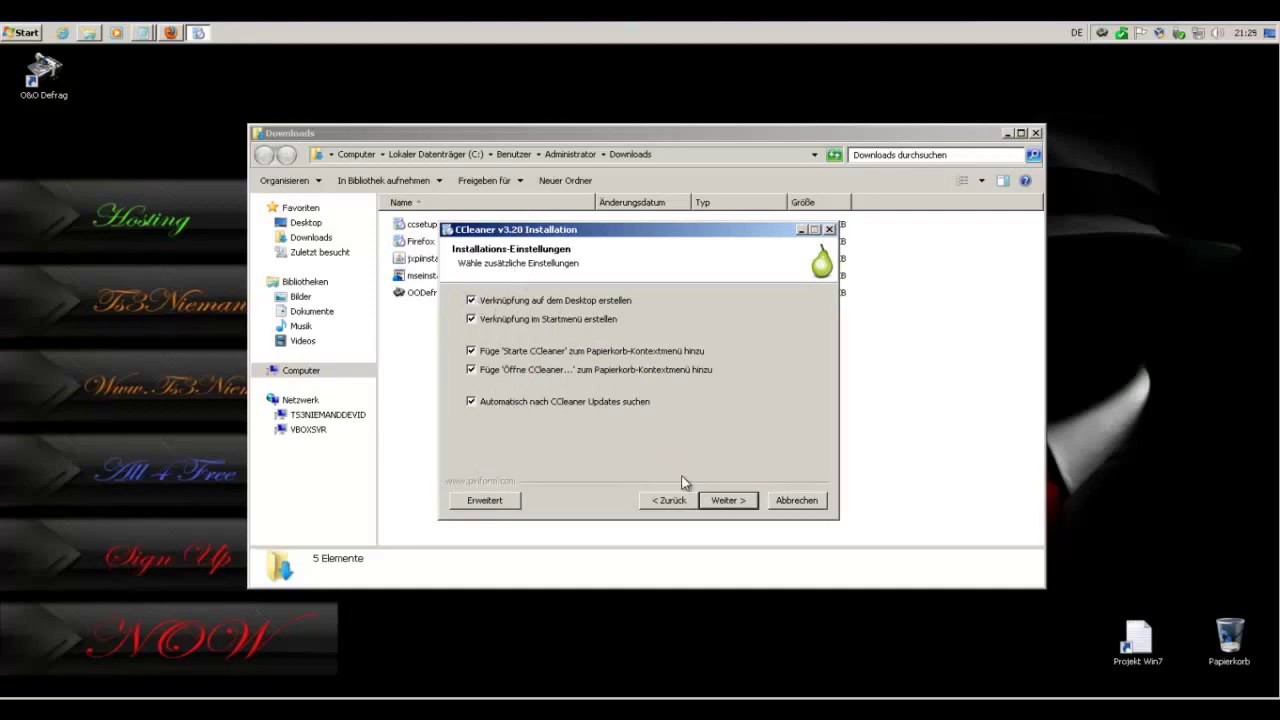
left_click(727, 500)
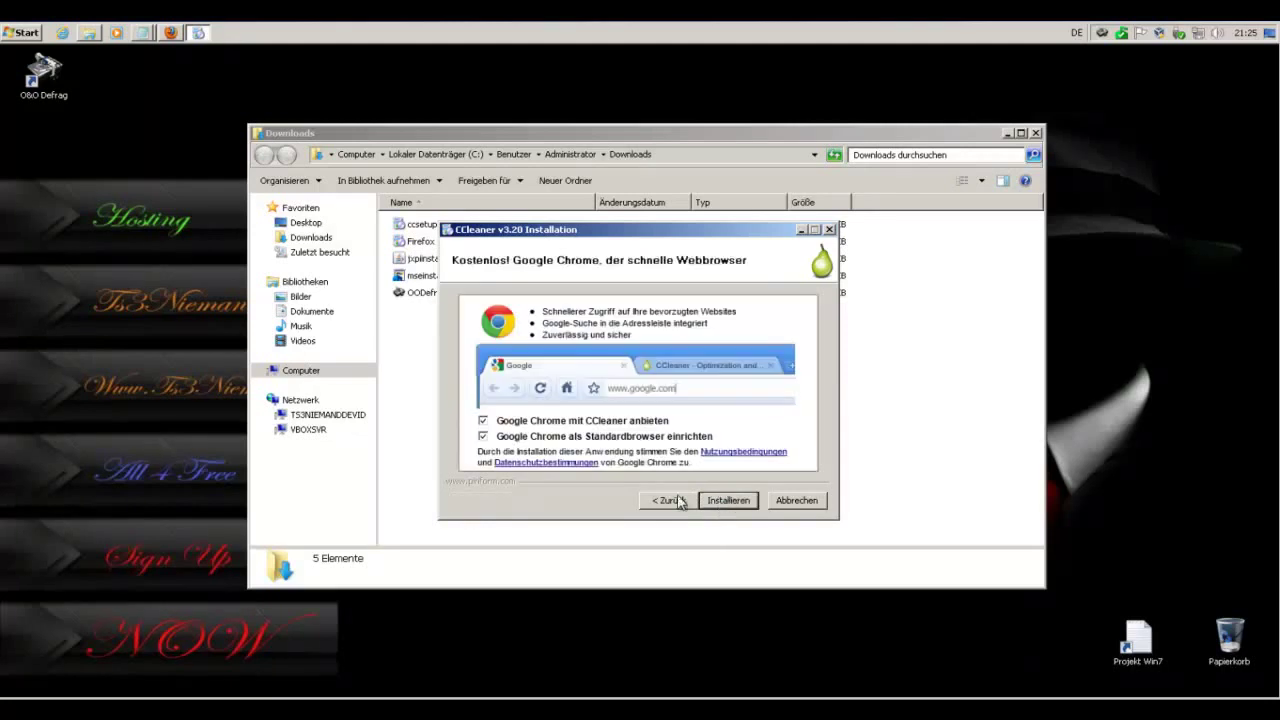
Decline the bundled Google Chrome offer and install CCleaner v3.20
left_click(485, 440)
left_click(486, 440)
left_click(485, 422)
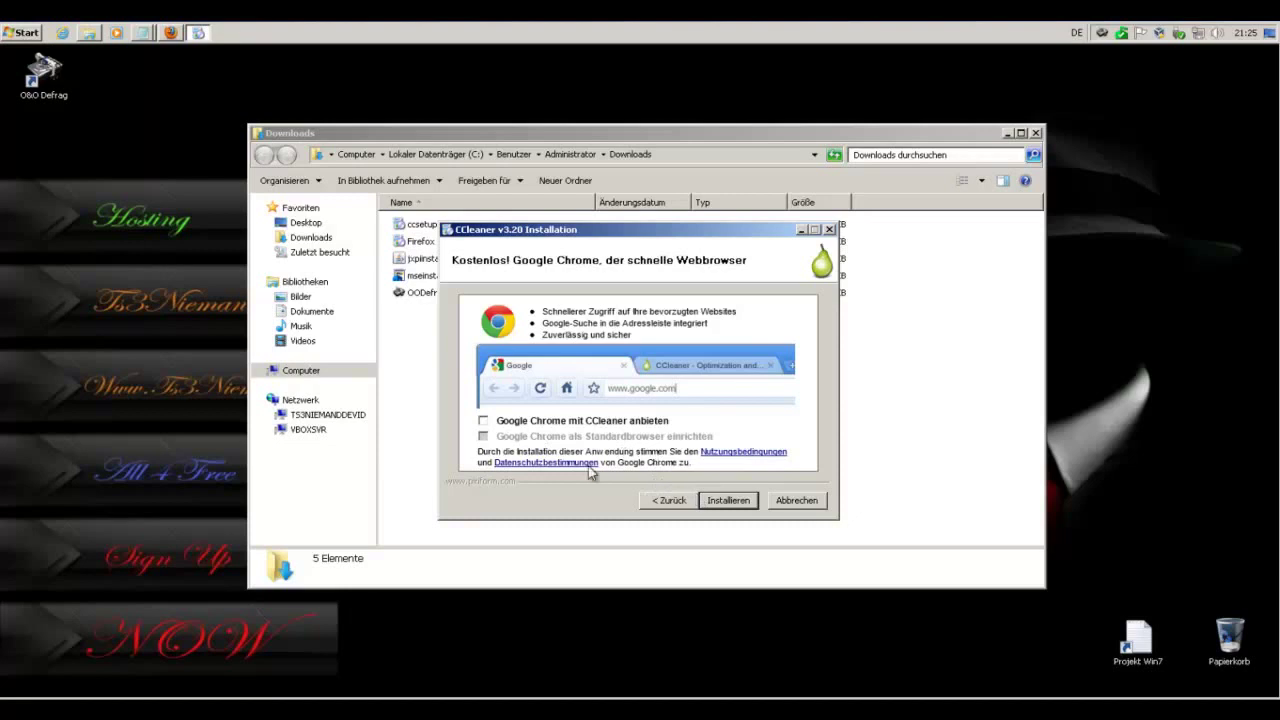
left_click(725, 502)
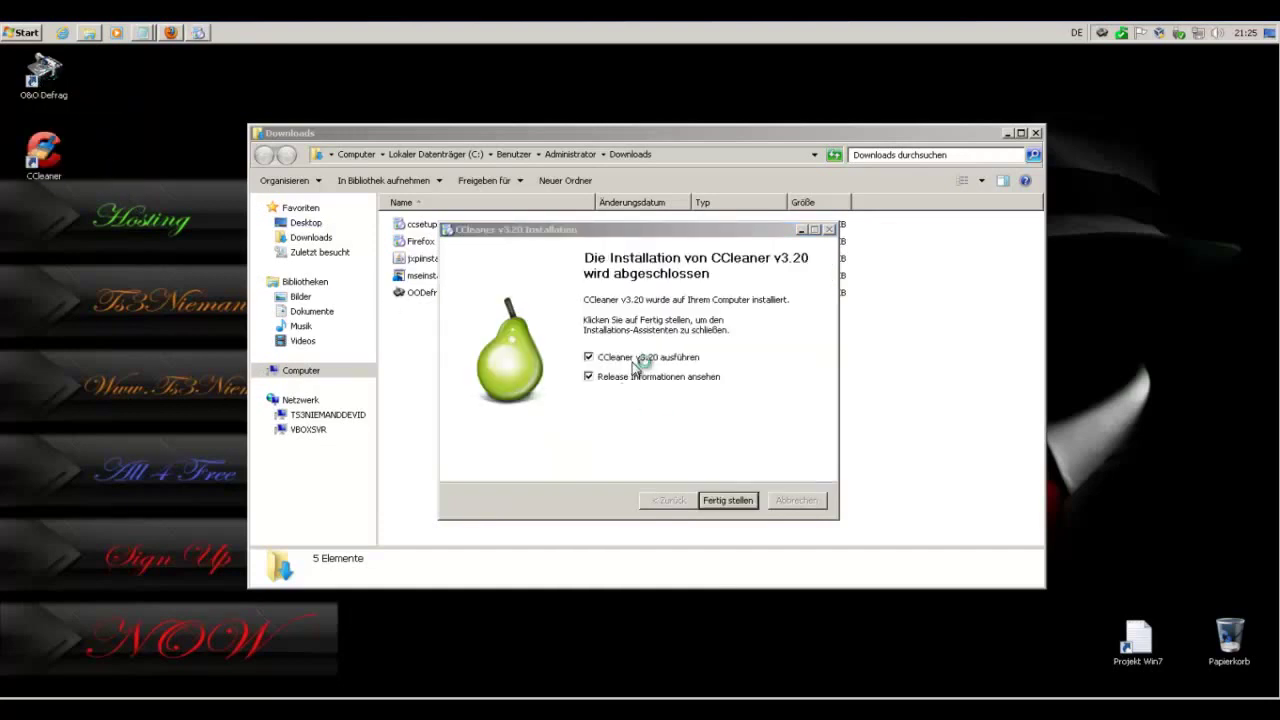
Finish the CCleaner setup without running the program or viewing the release information
left_click(630, 358)
left_click(620, 381)
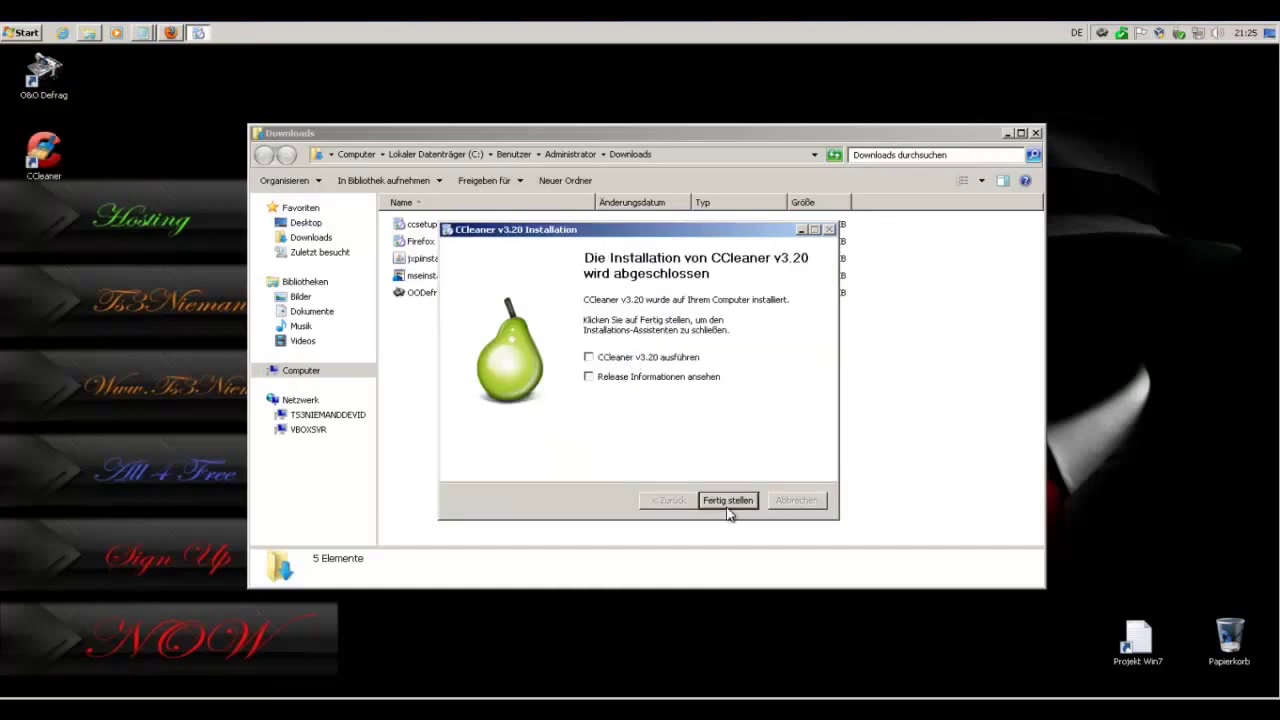
left_click(728, 500)
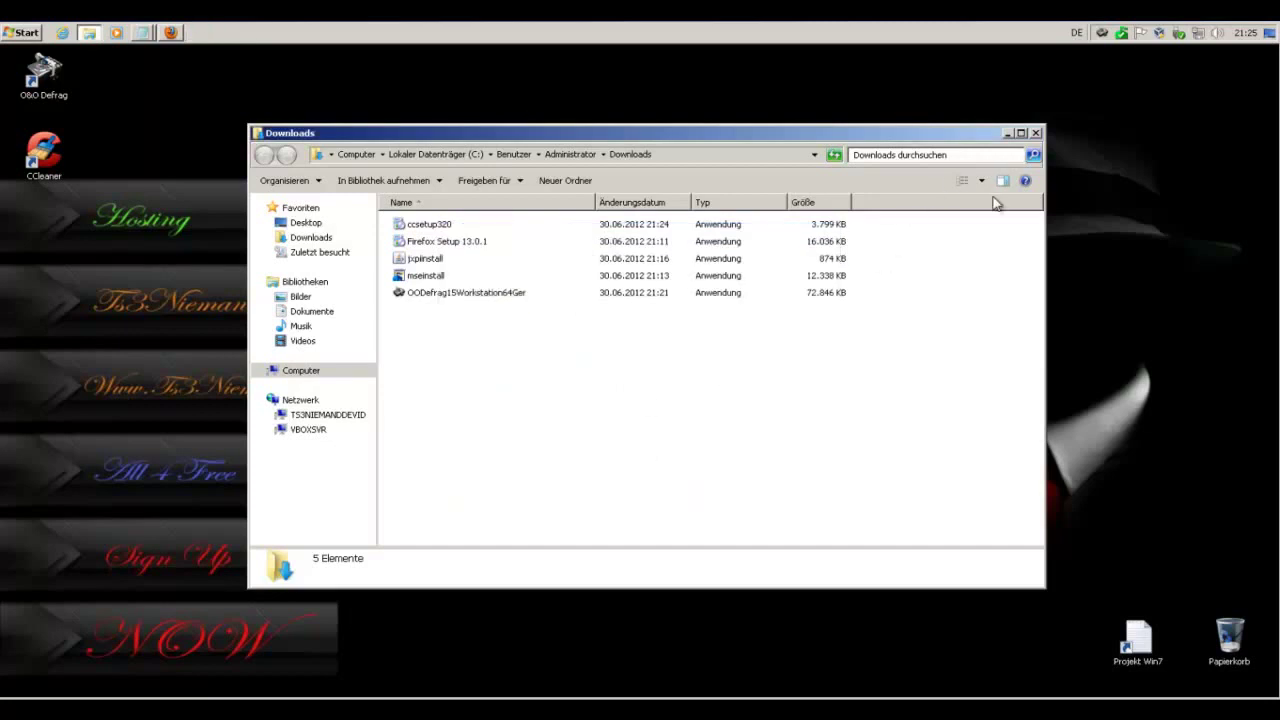
left_click_drag(455, 362, 470, 228)
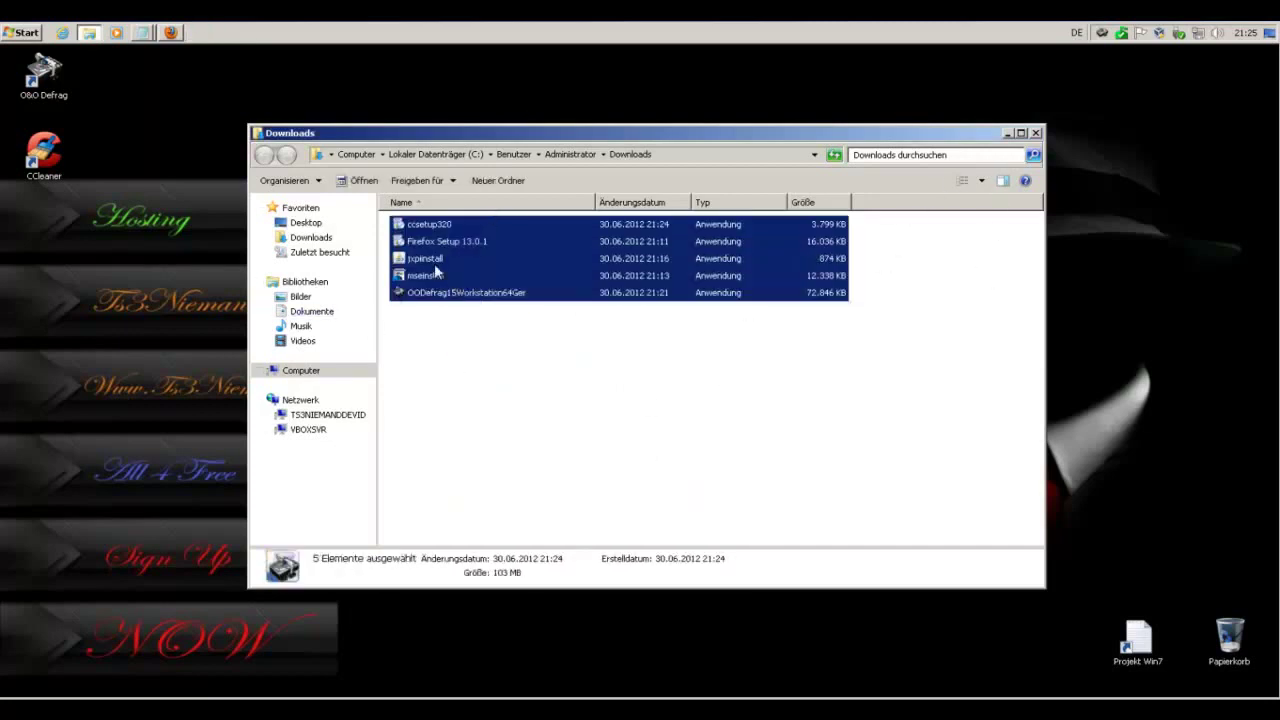
right_click(445, 242)
left_click(405, 365)
left_click(405, 365)
Add the line "Packer ( winrar oder 7zip )" below CCleaner in the Programmliste text file, save it, and minimize its window
left_click(143, 32)
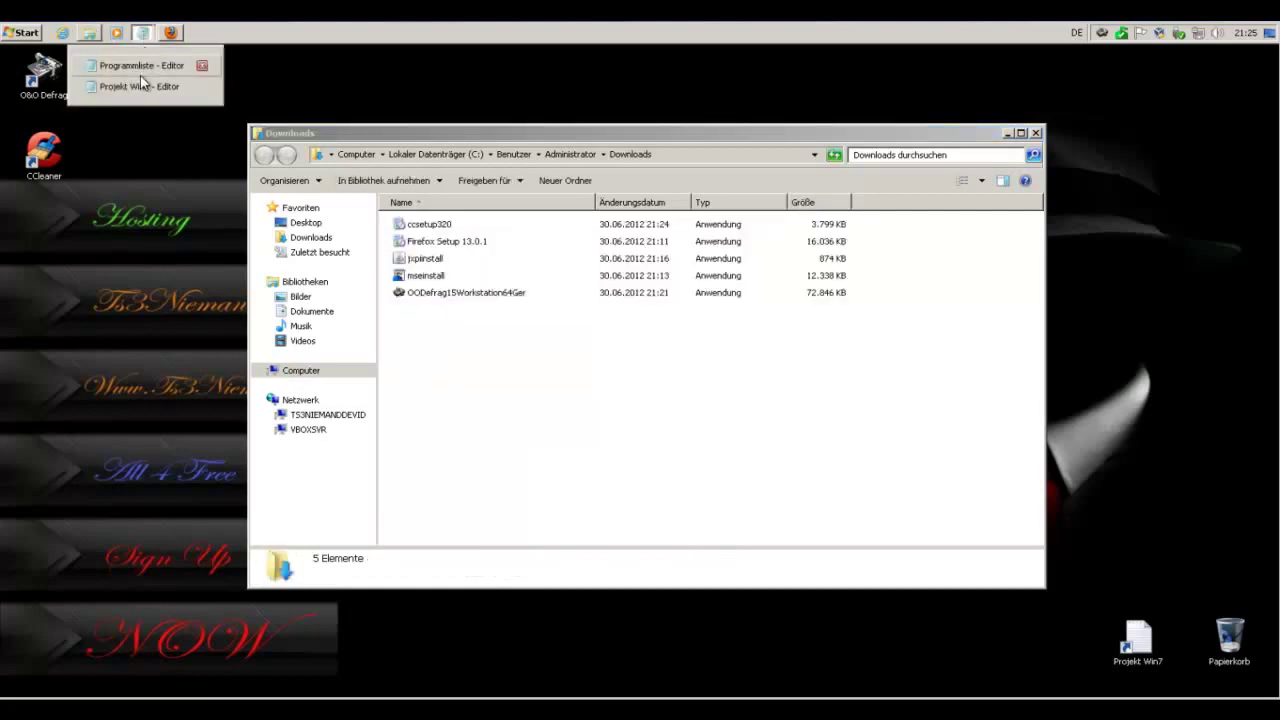
left_click(140, 66)
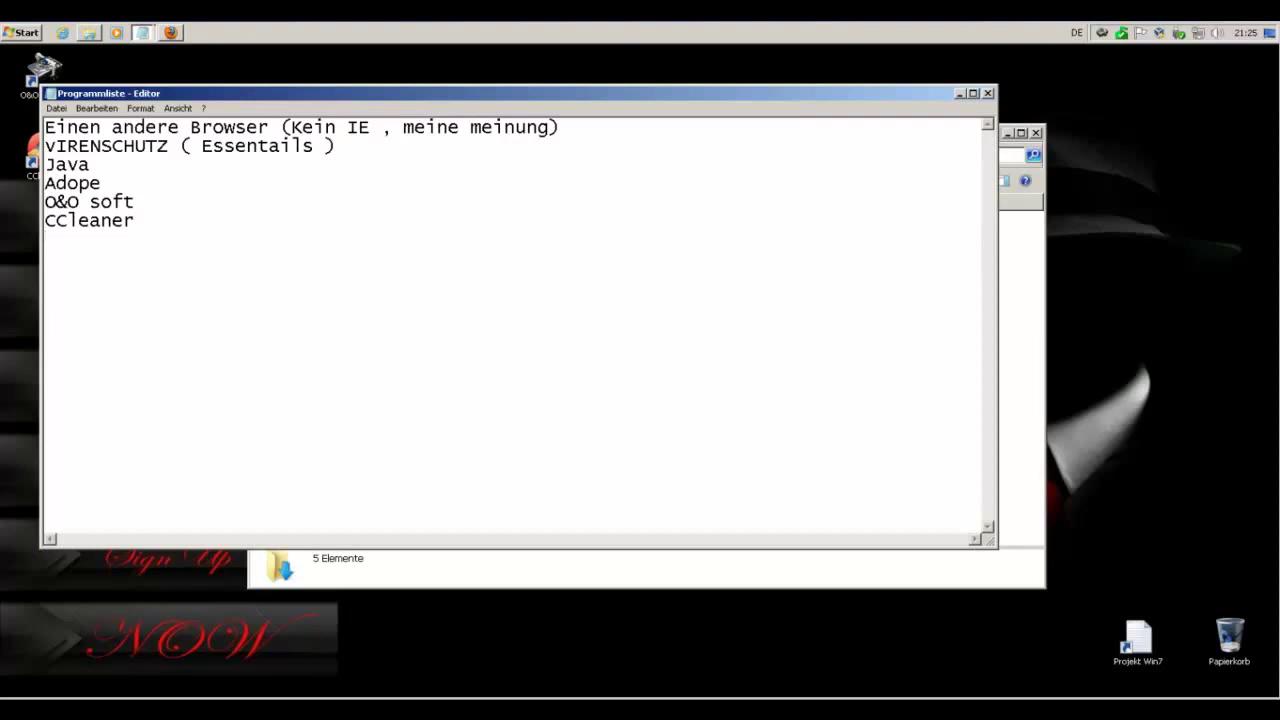
type("acker ( winrar")
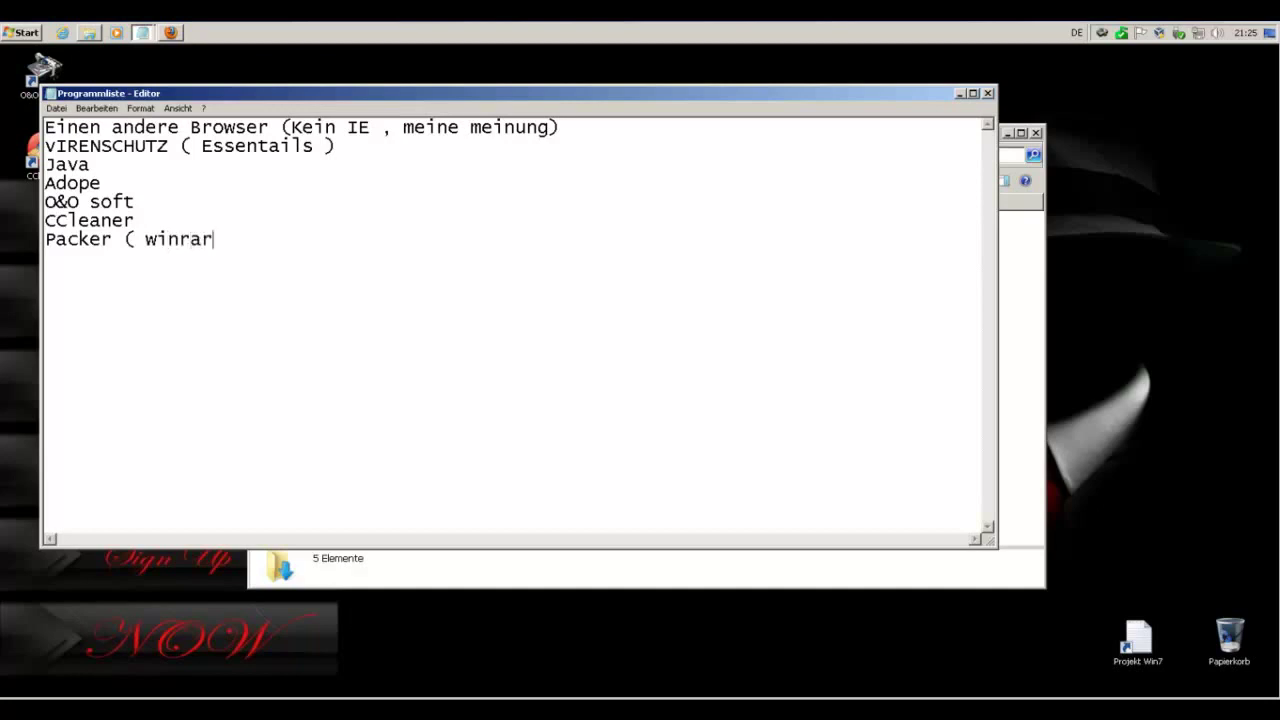
type("der 7zip")
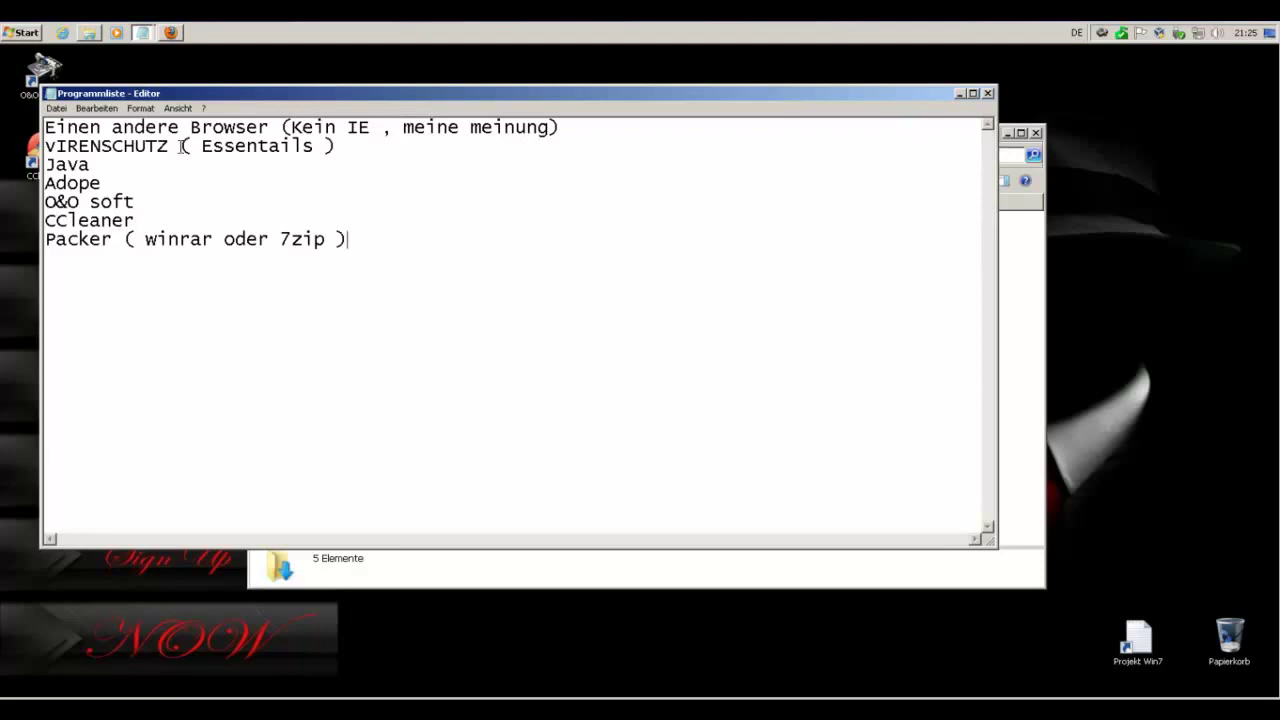
left_click(56, 108)
left_click(92, 147)
left_click(961, 94)
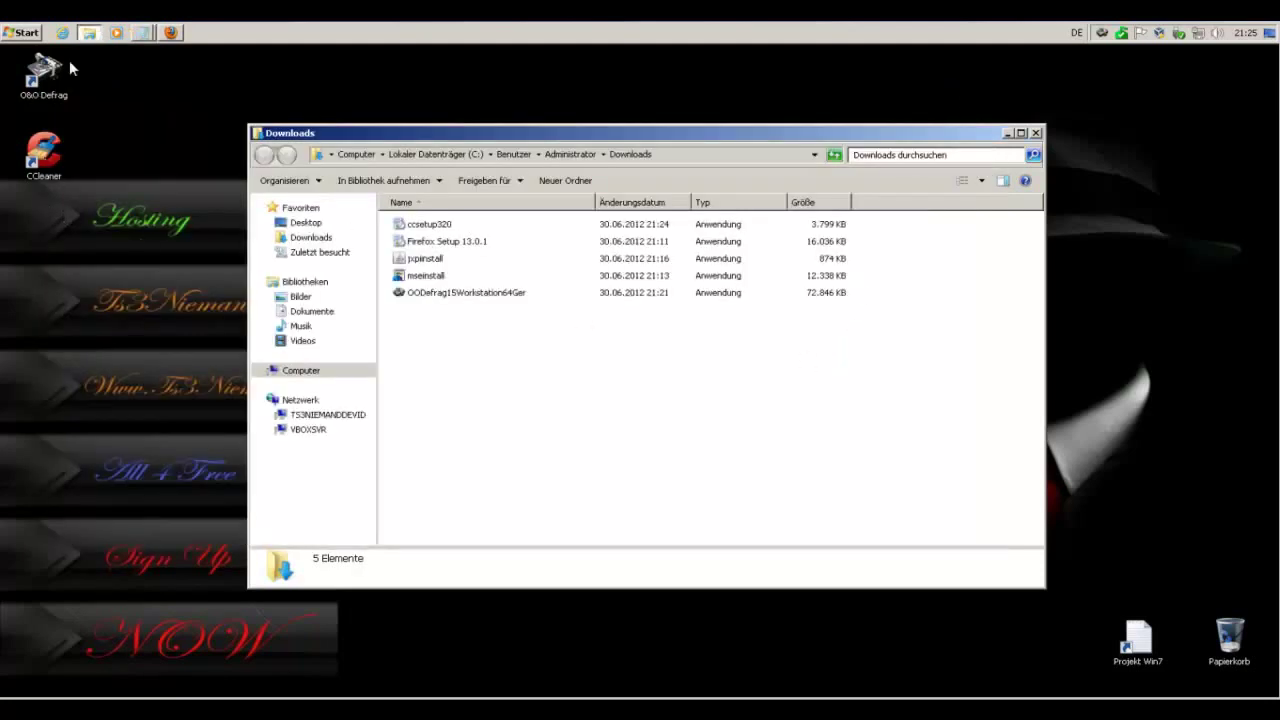
Switch to Firefox, cancel the leftover ccsetup320.exe download prompt, and go back through the CHIP pages to the Firefox start page
left_click(171, 32)
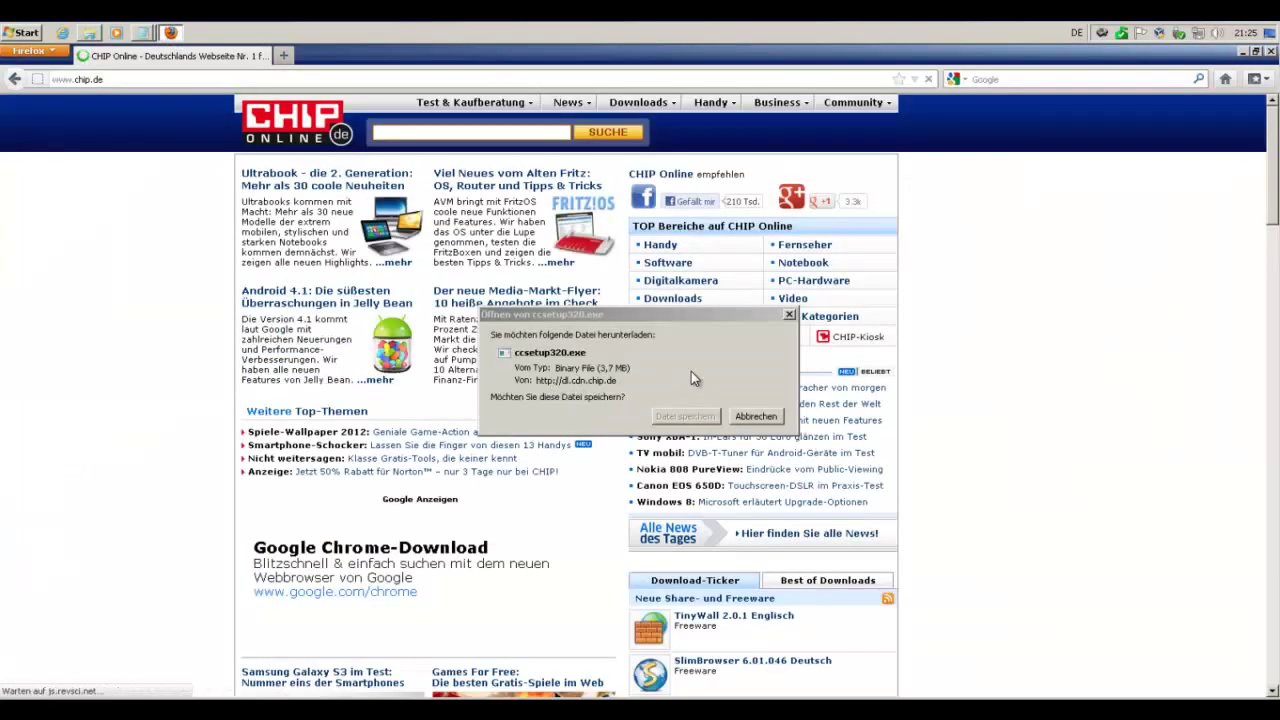
left_click(768, 420)
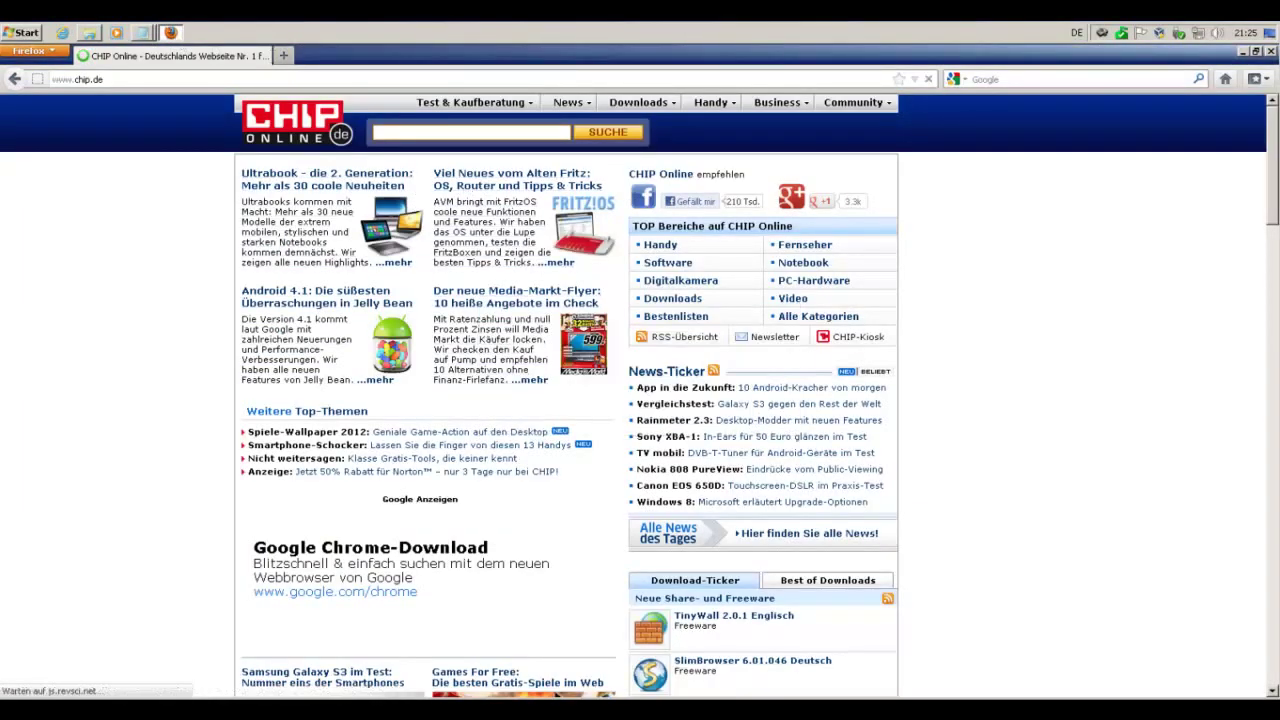
left_click(14, 80)
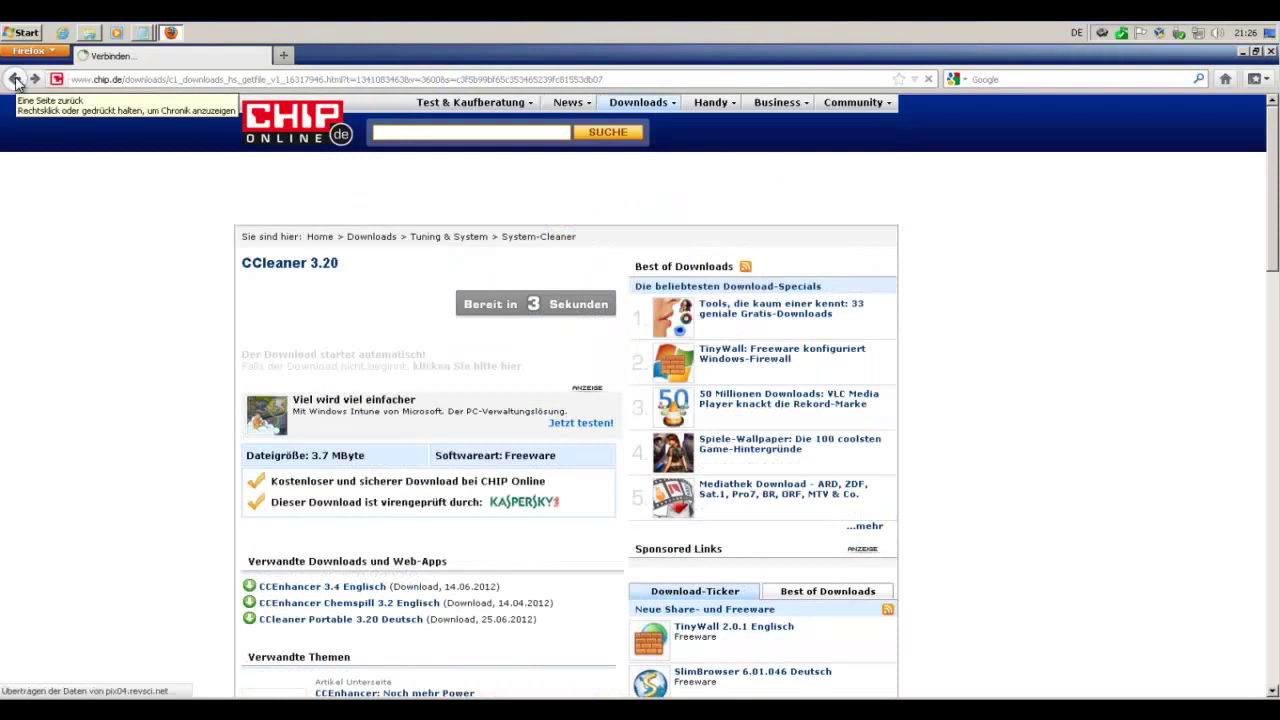
left_click(14, 80)
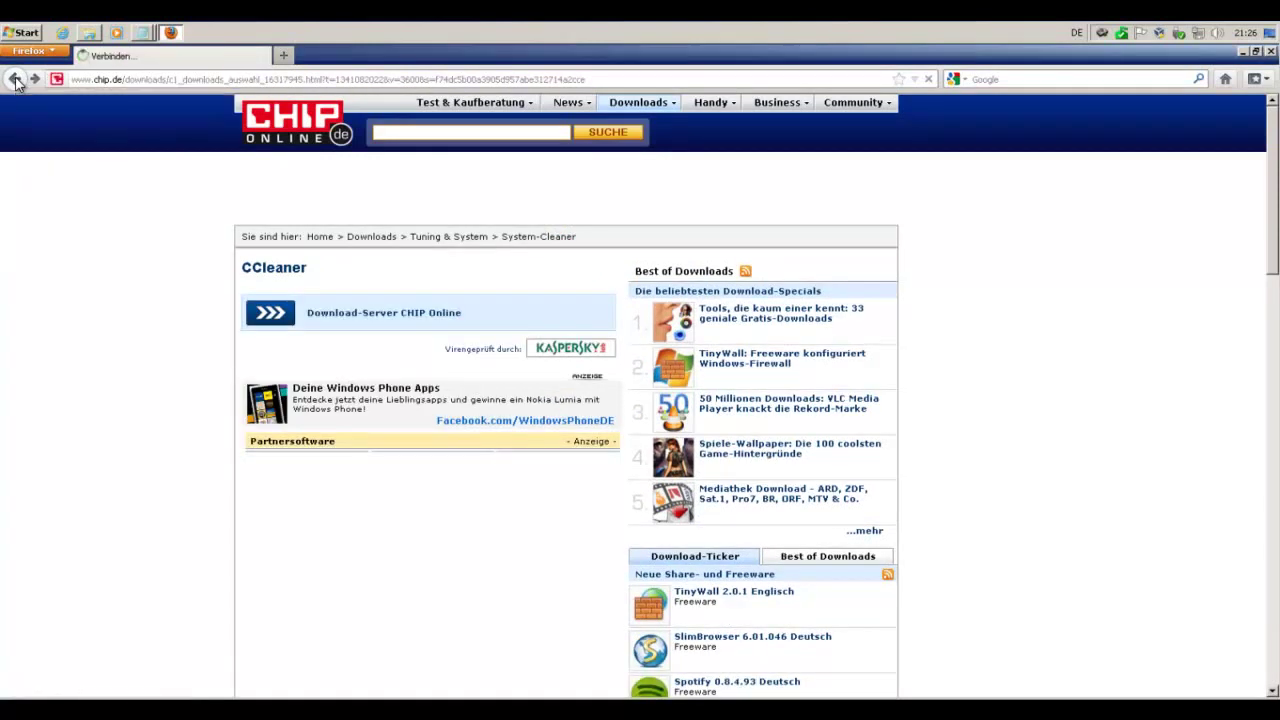
left_click(15, 82)
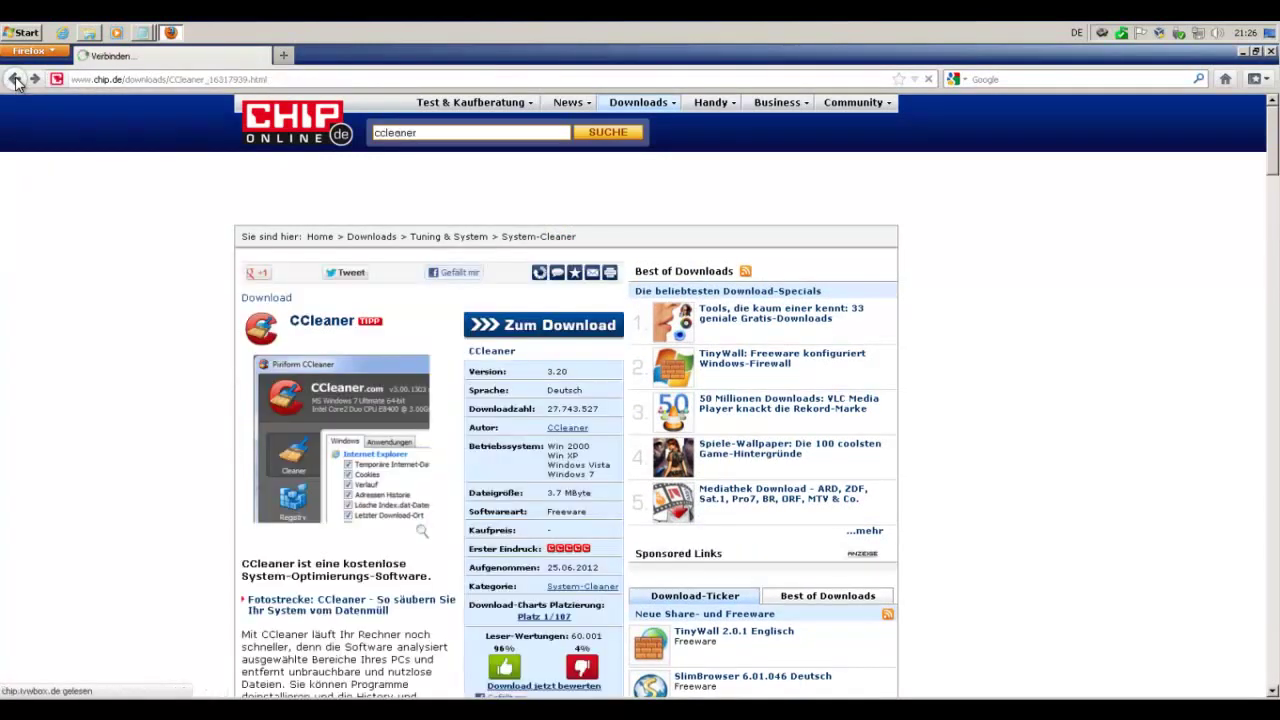
left_click(15, 82)
Replace the O&O search term with "Win rar" and run the Google search
left_click_drag(548, 443, 430, 437)
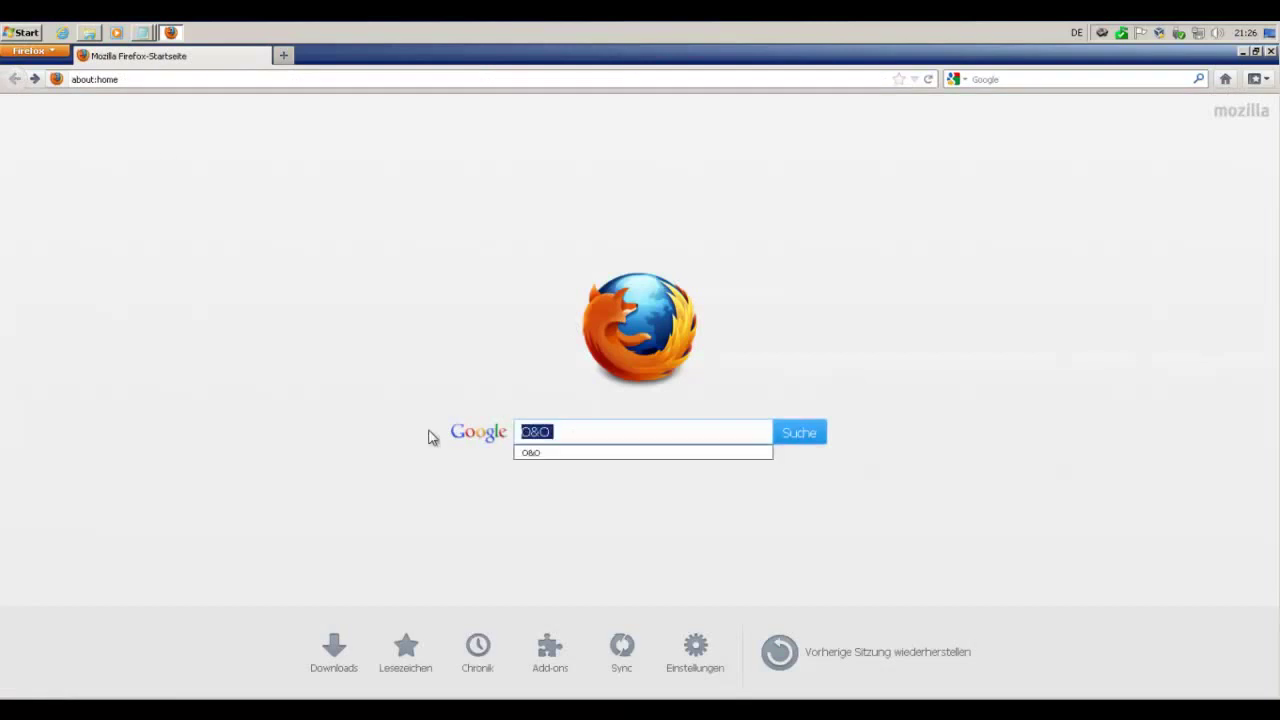
type("Win rar")
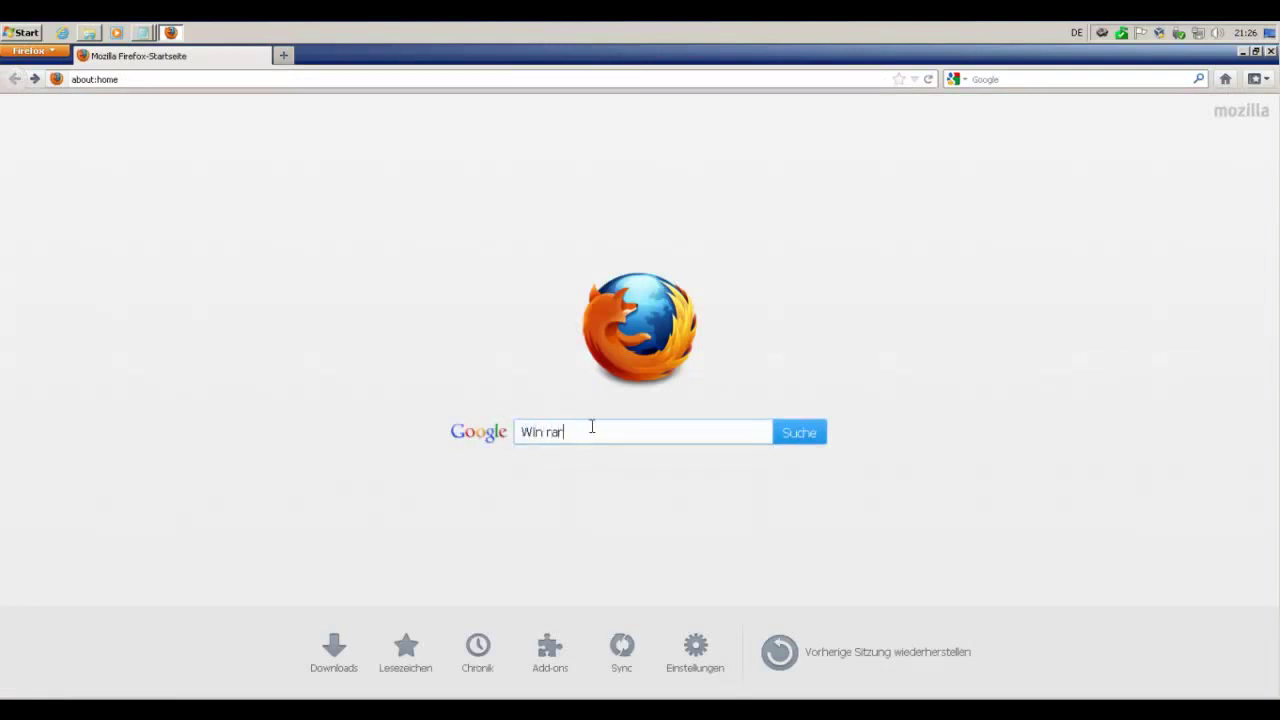
key("Return")
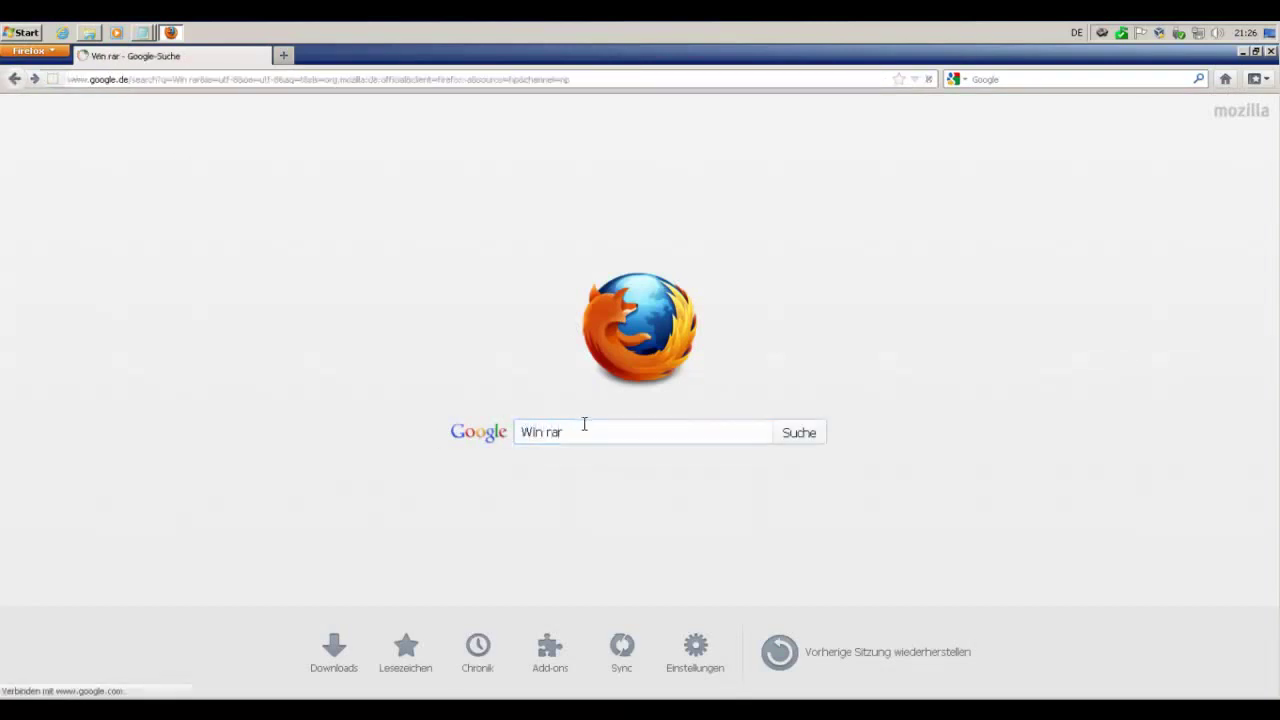
Open the download page on winrar.de and save the installer of the German WinRAR 4.20 64-bit version
left_click(256, 250)
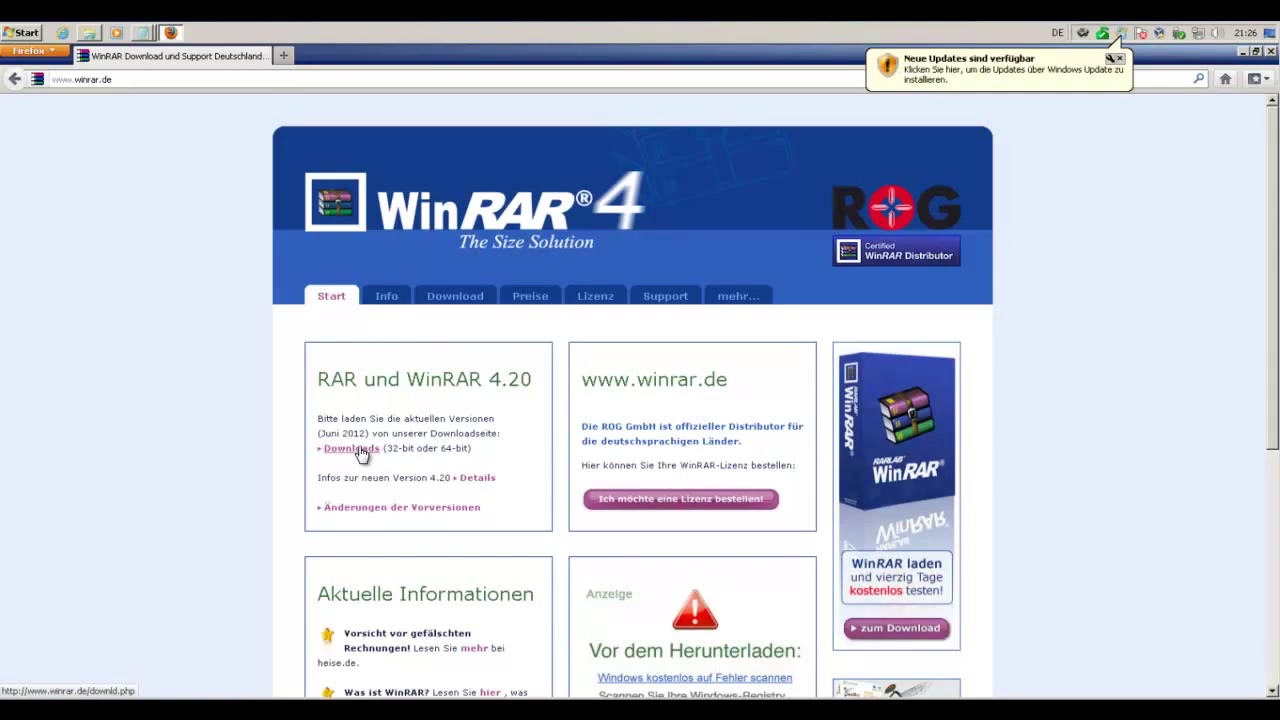
left_click(358, 450)
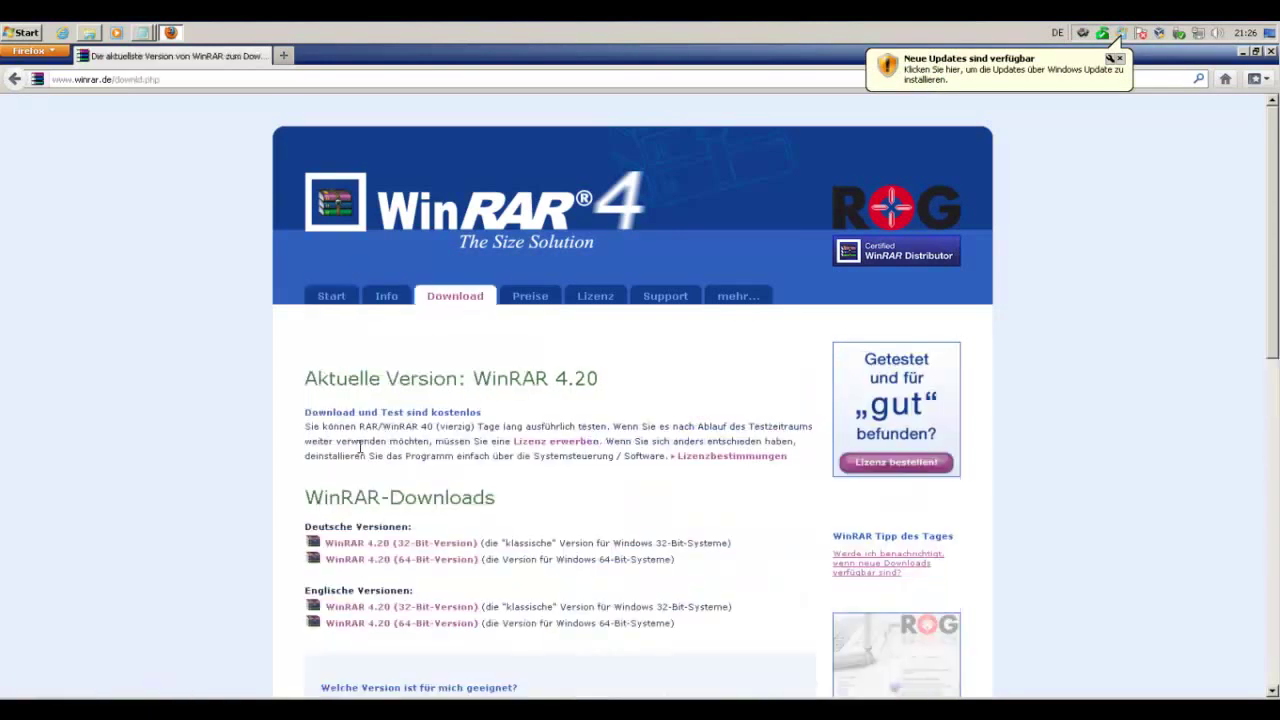
scroll(514, 502, "down", 2)
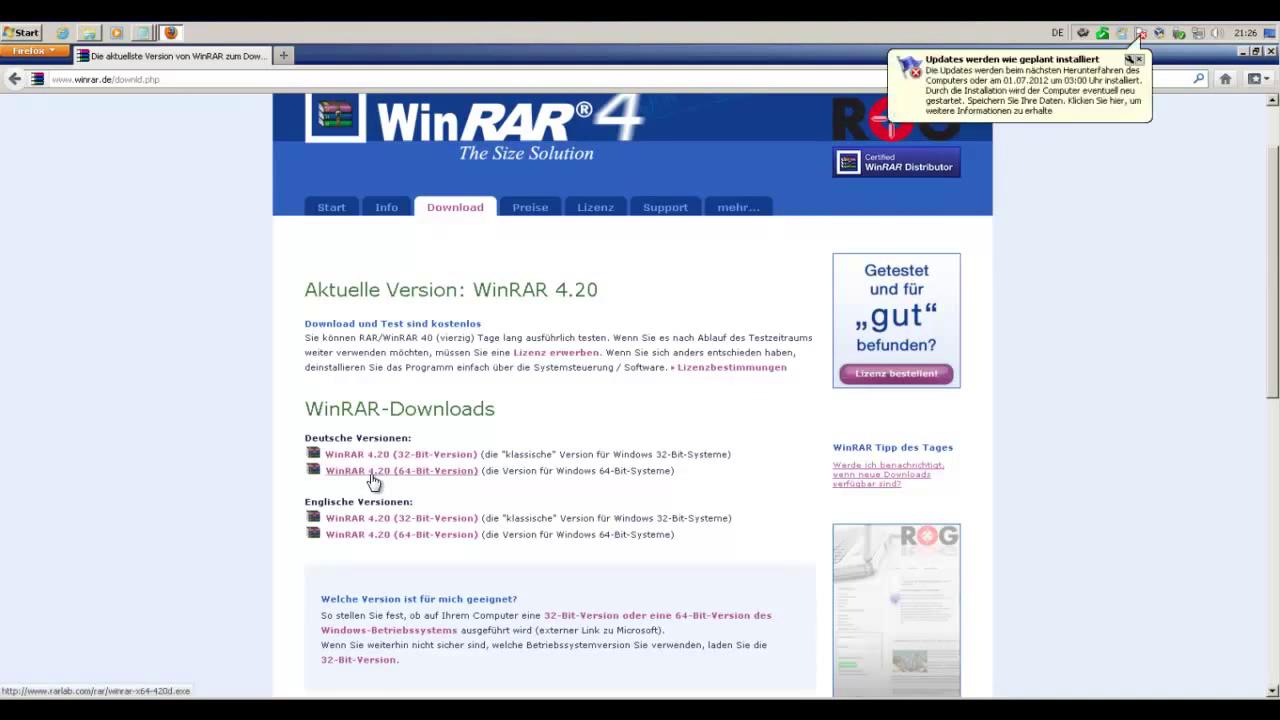
left_click(371, 476)
left_click(694, 421)
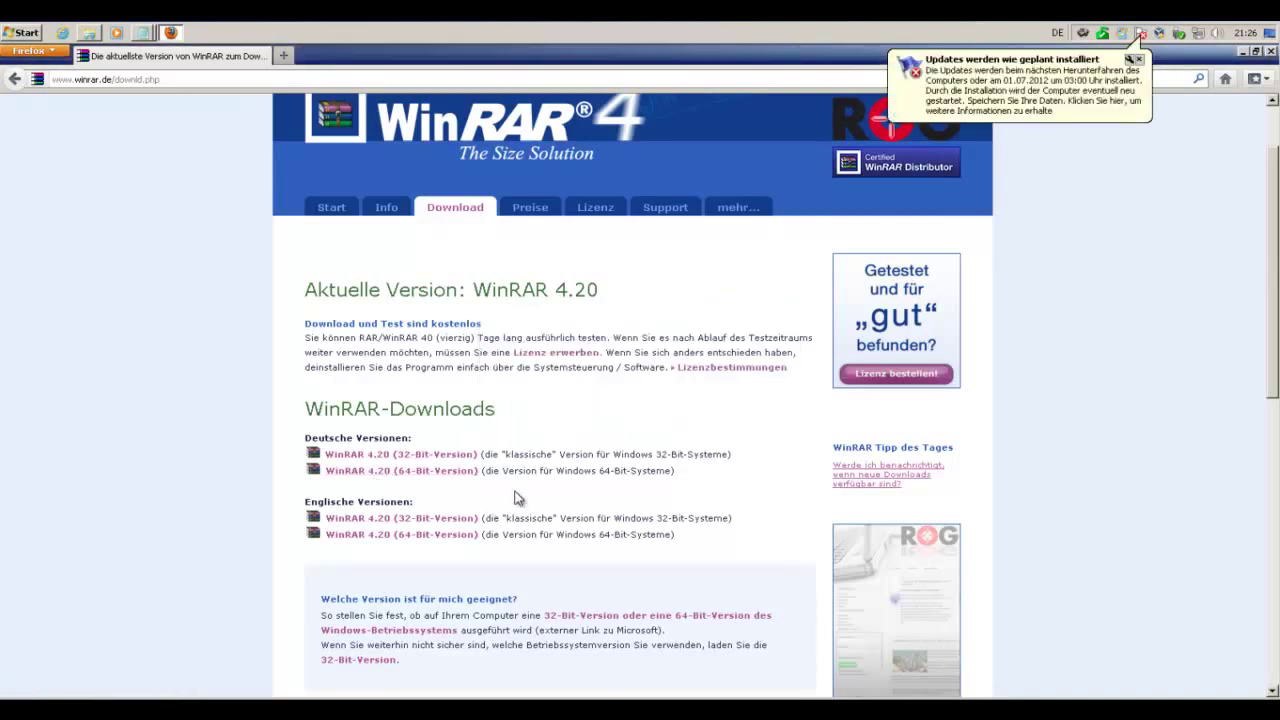
Open the Windows Update settings, set important updates to "Nie nach Updates suchen (nicht empfohlen)", and apply the change
left_click(1012, 88)
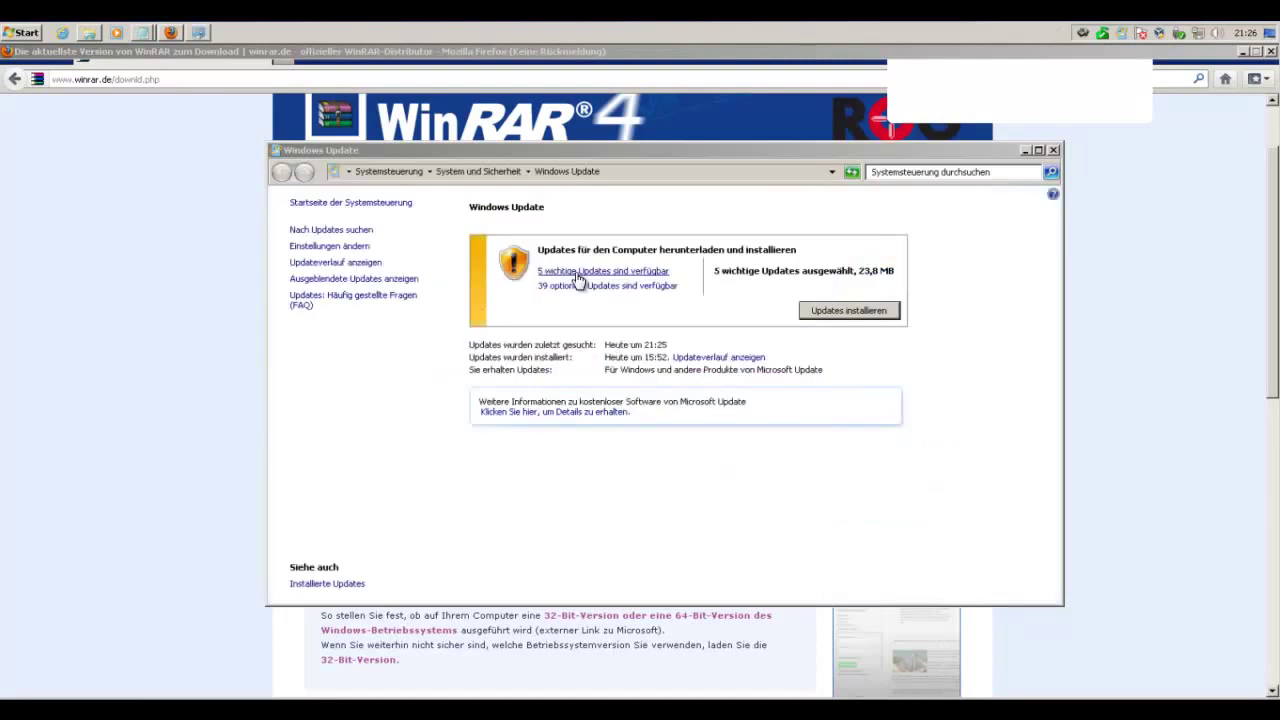
left_click(352, 246)
left_click(530, 305)
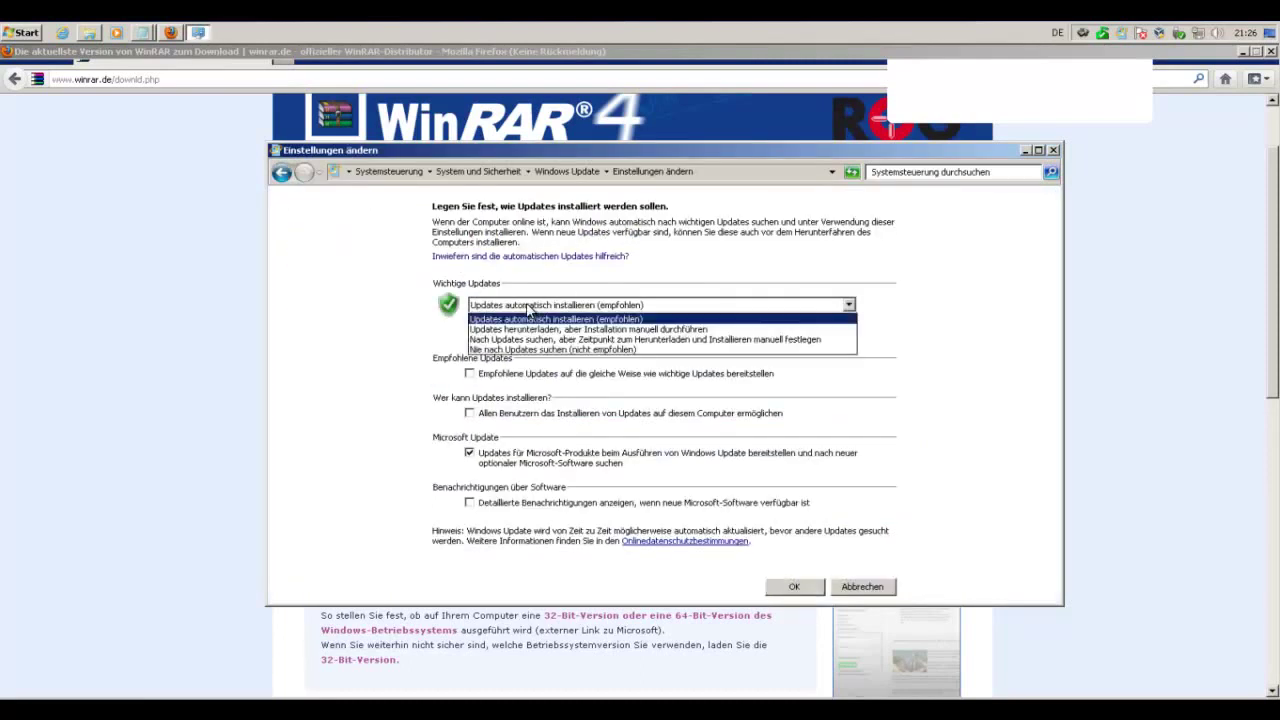
left_click(546, 318)
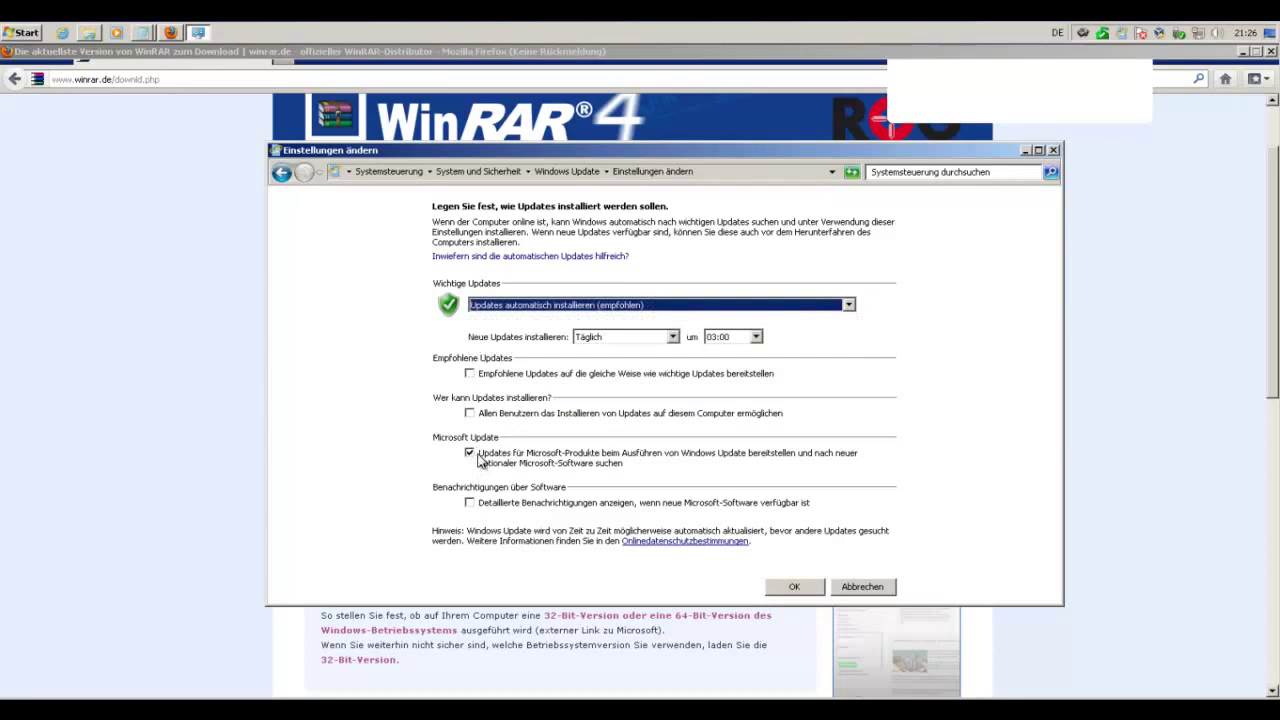
left_click(507, 313)
left_click(532, 347)
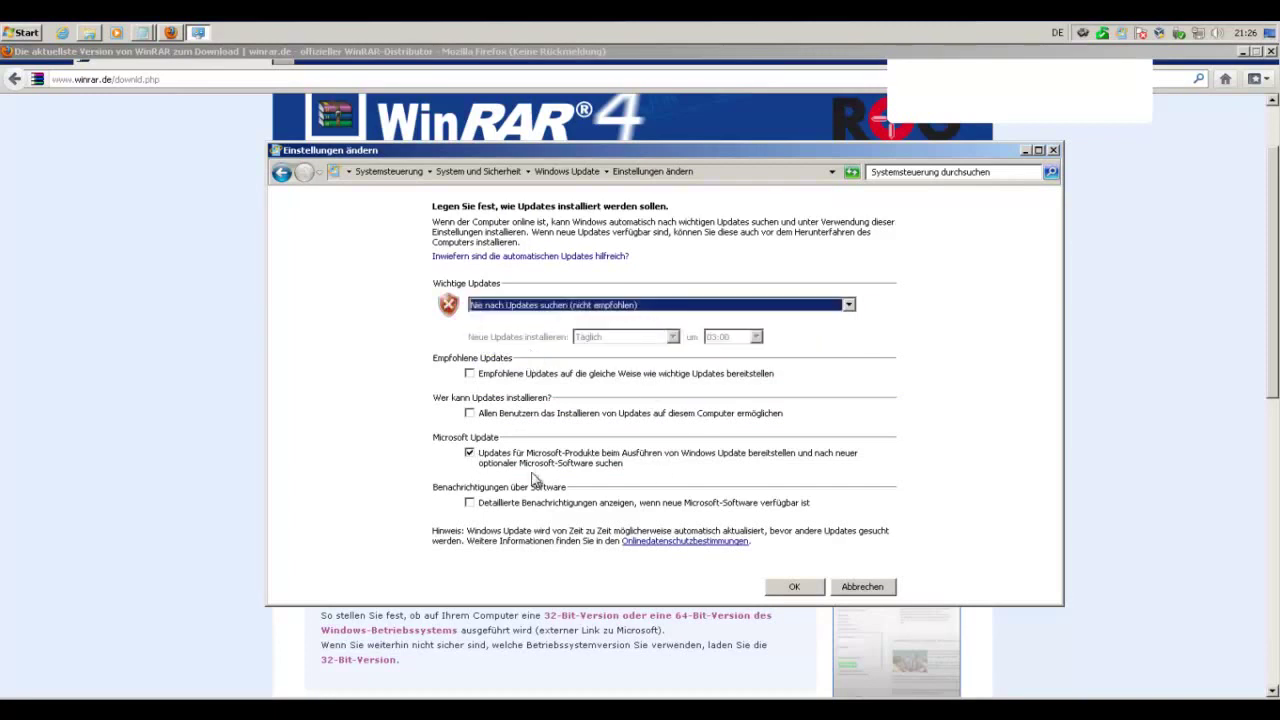
left_click(792, 586)
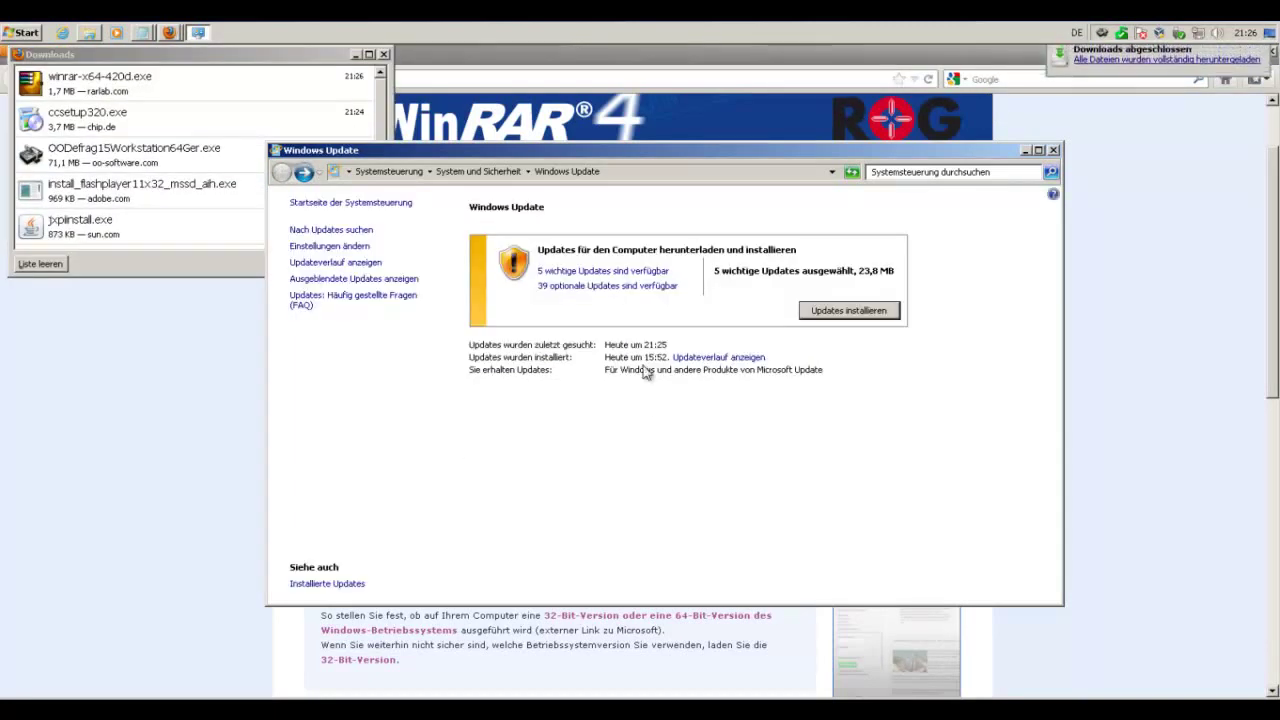
Disable updates for Microsoft products in the Windows Update settings, check the settings once more, and close Windows Update
left_click(333, 251)
left_click(469, 453)
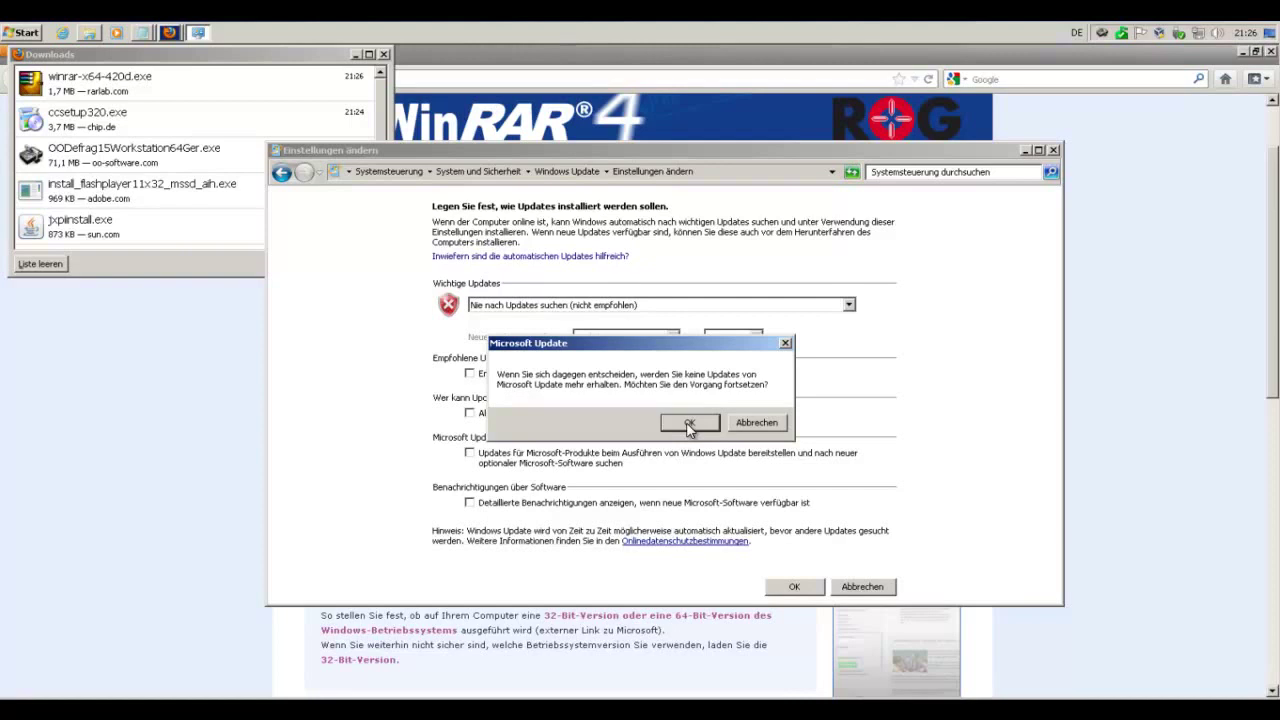
left_click(688, 425)
left_click(800, 590)
left_click(787, 588)
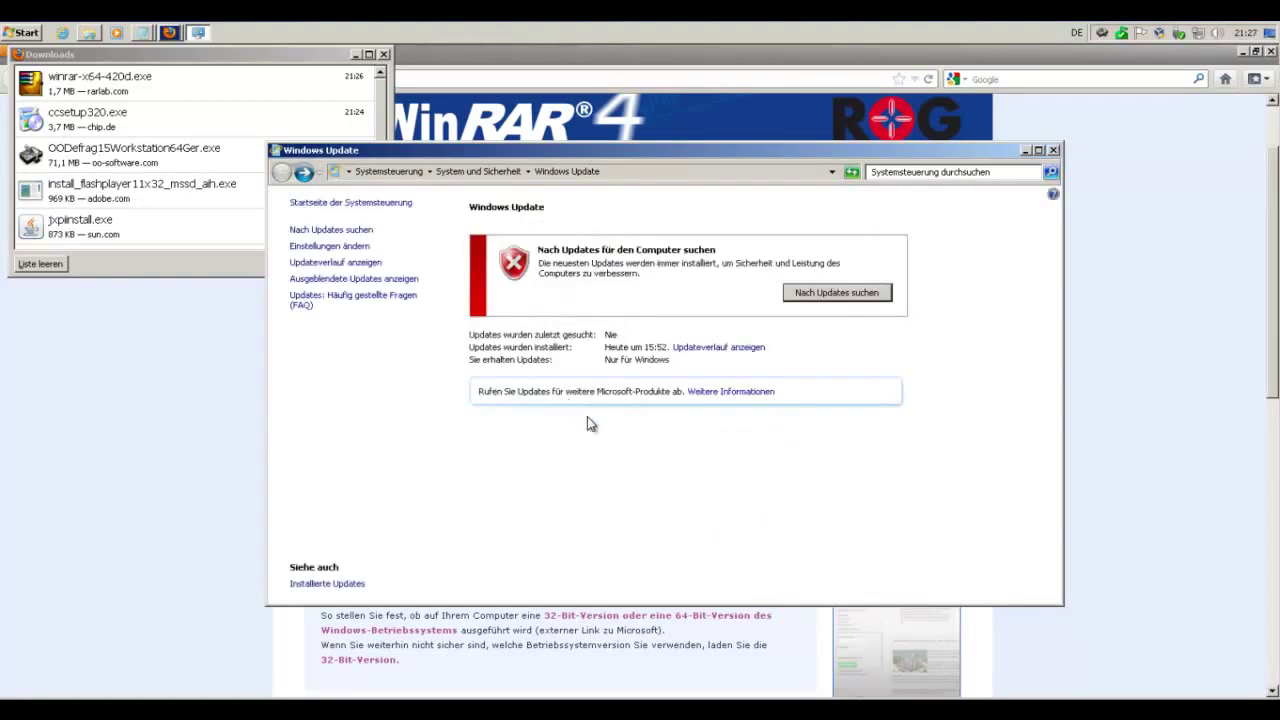
left_click(335, 247)
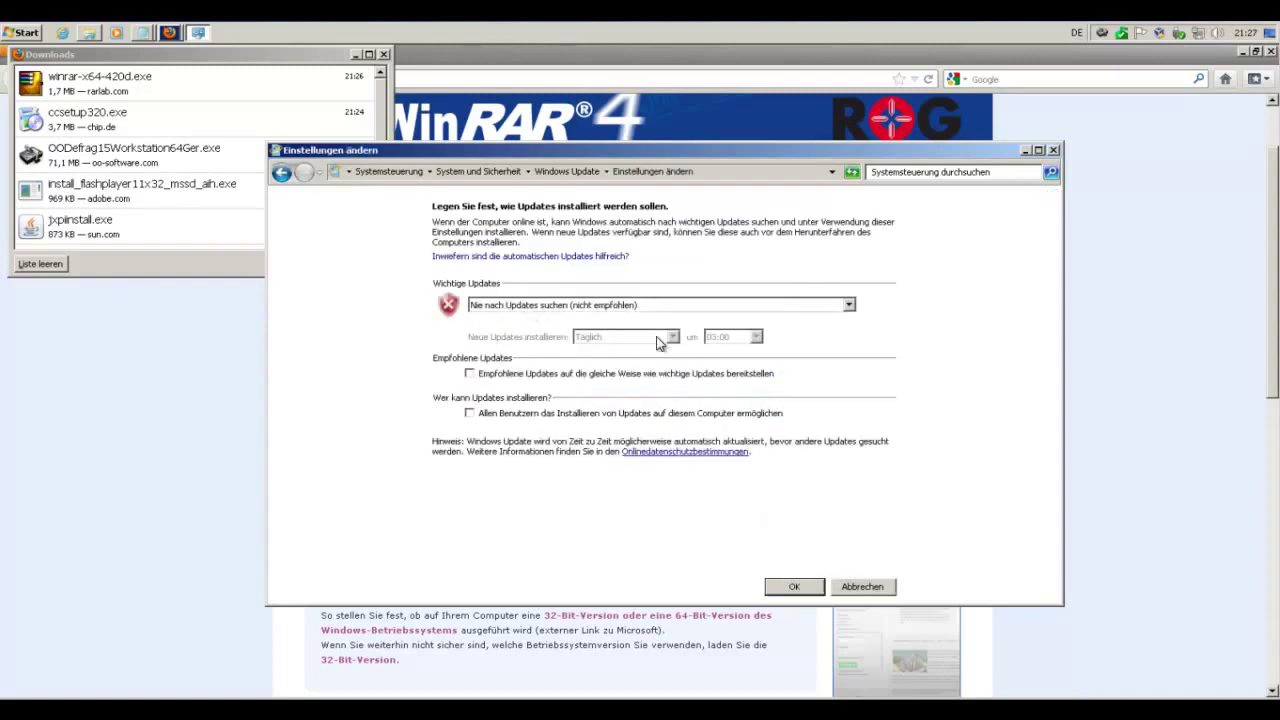
left_click(797, 585)
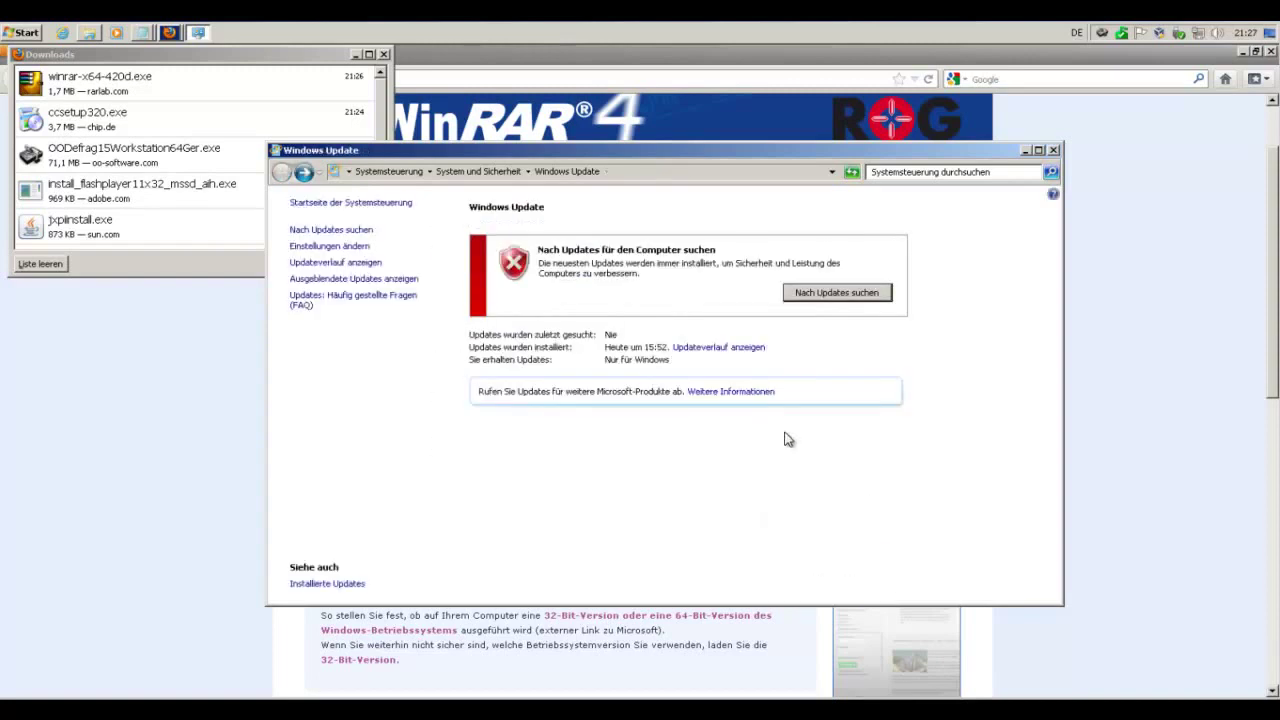
left_click(1053, 149)
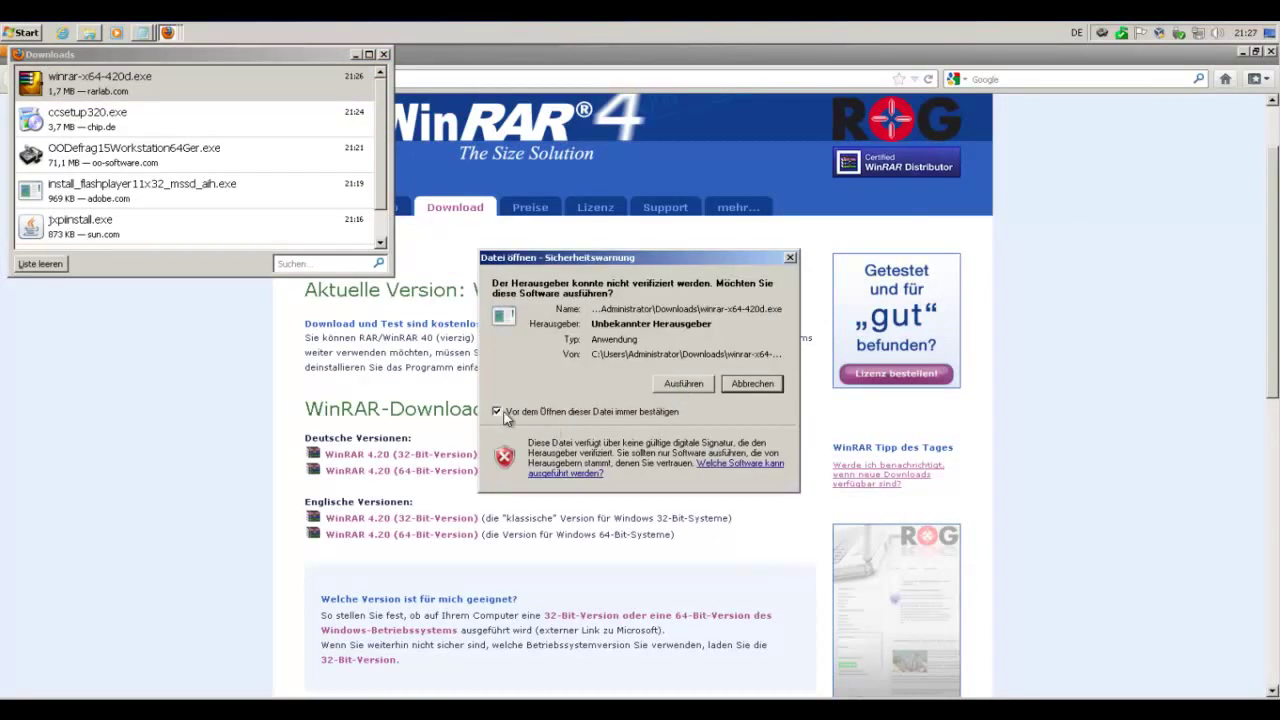
Run winrar-x64-420d.exe without future open confirmations, close the Downloads list, and install WinRAR to C:\Program Files\WinRAR
left_click(505, 411)
left_click(683, 384)
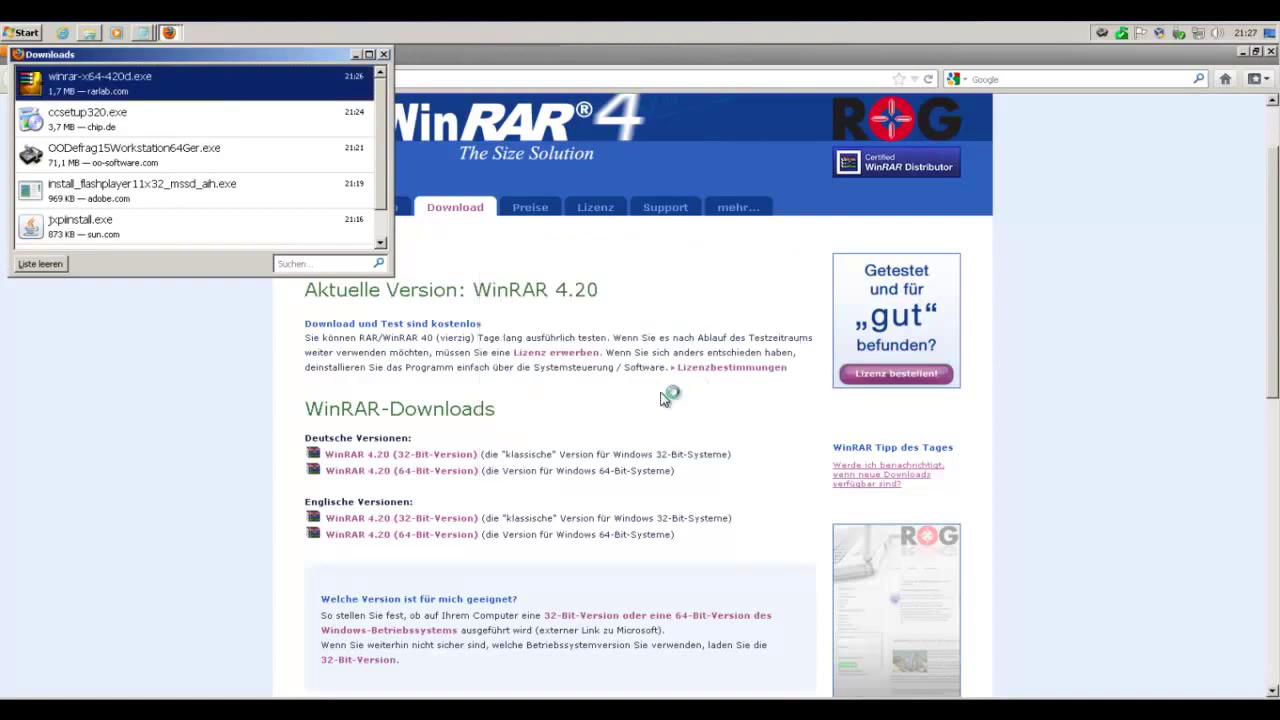
left_click(383, 54)
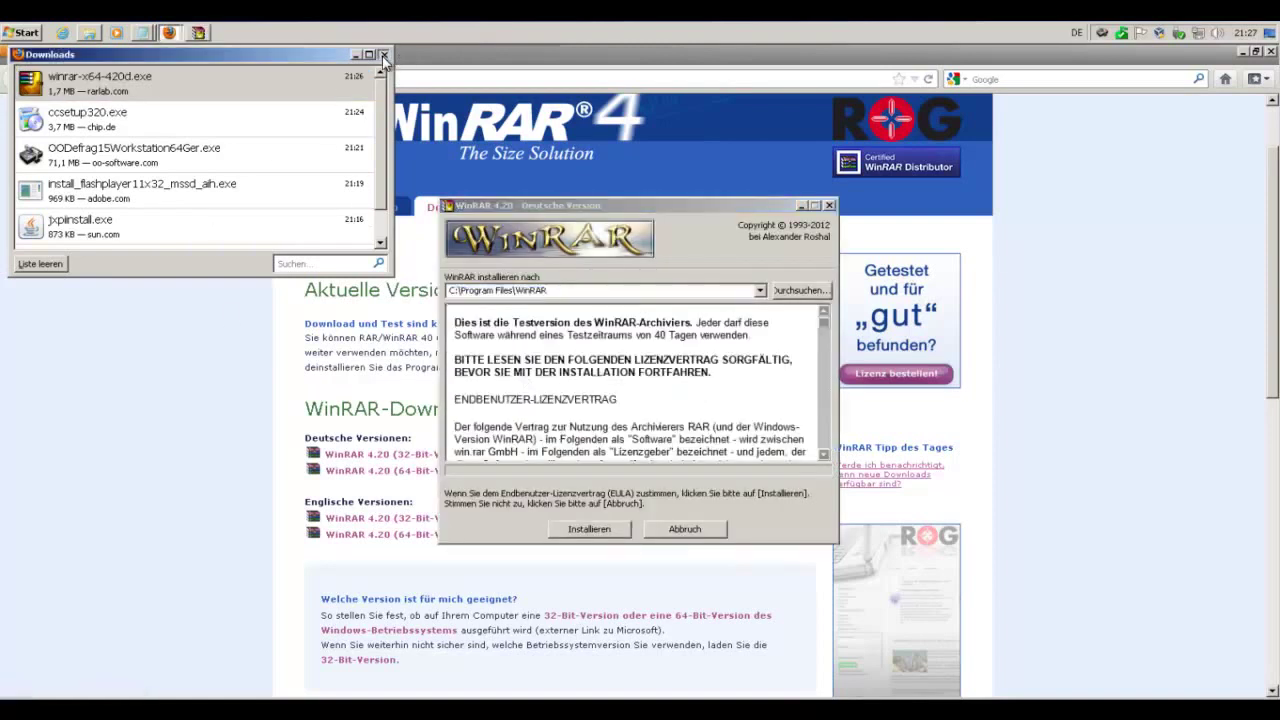
left_click(586, 529)
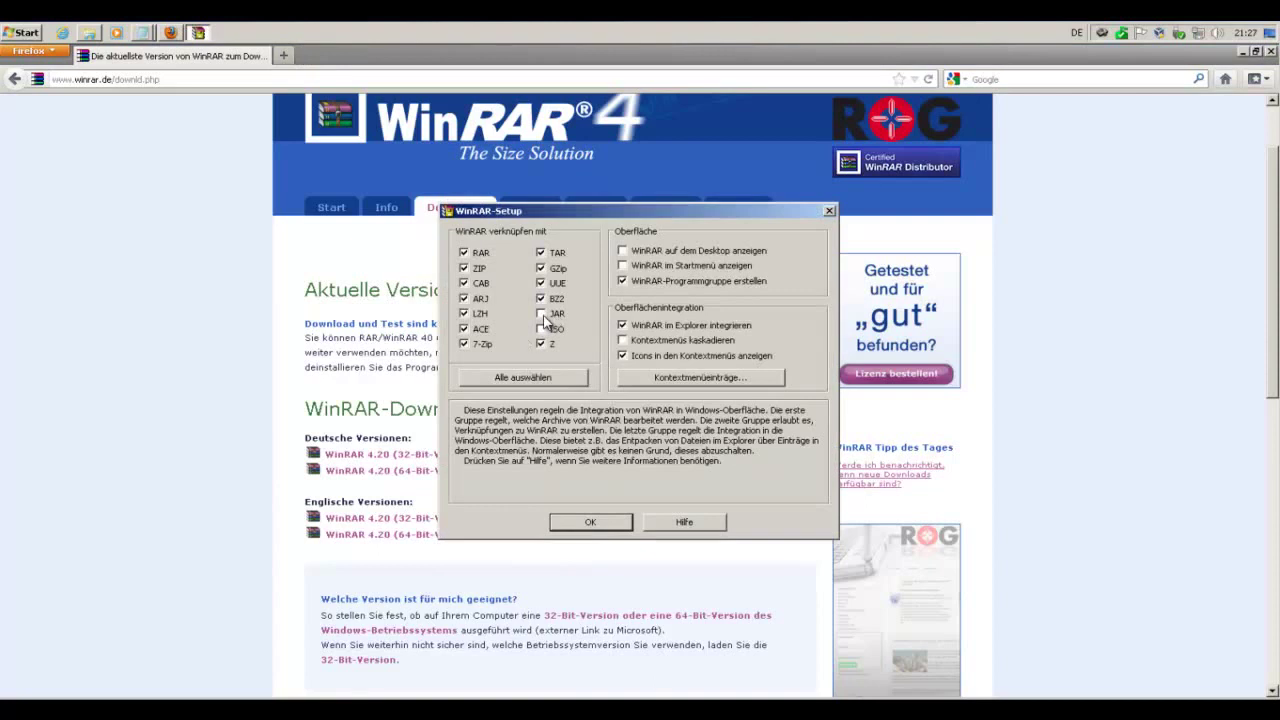
Associate WinRAR also with JAR and ISO, enable cascaded context menus and a desktop shortcut, finish the setup and close the WinRAR folder
left_click(541, 313)
left_click(541, 328)
left_click(622, 340)
left_click(623, 266)
left_click(601, 524)
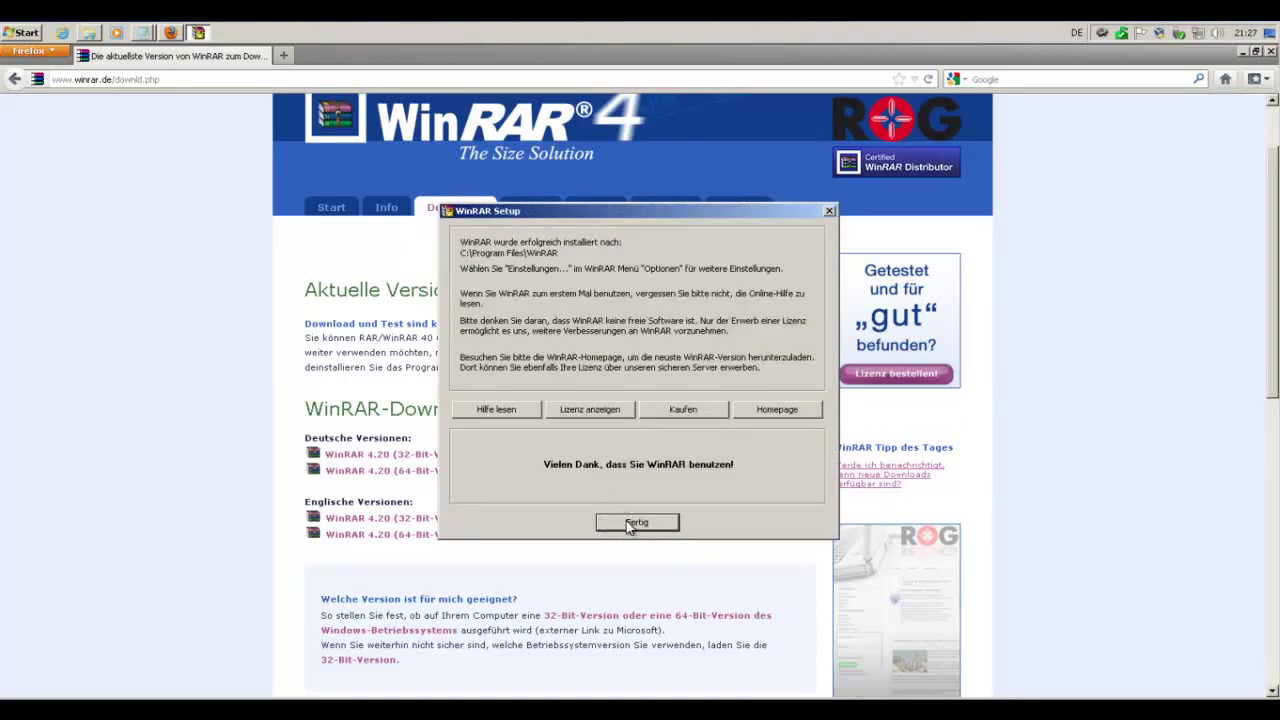
left_click(632, 524)
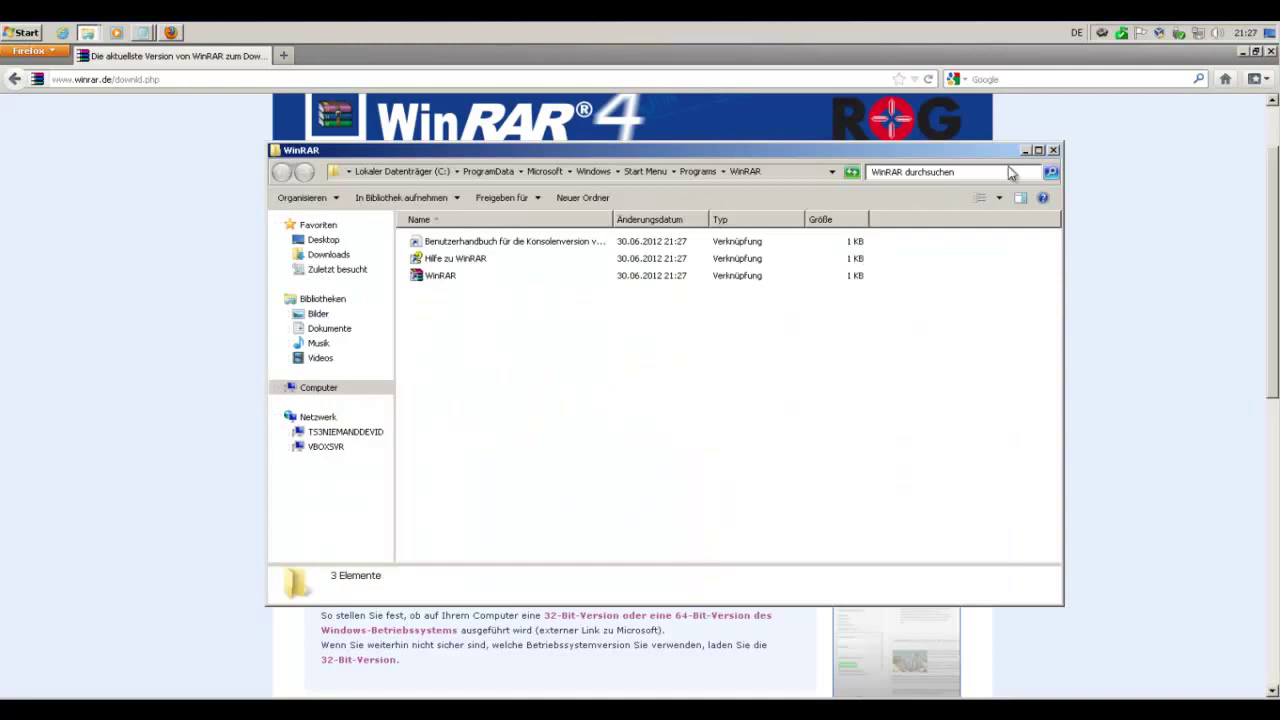
left_click(1053, 150)
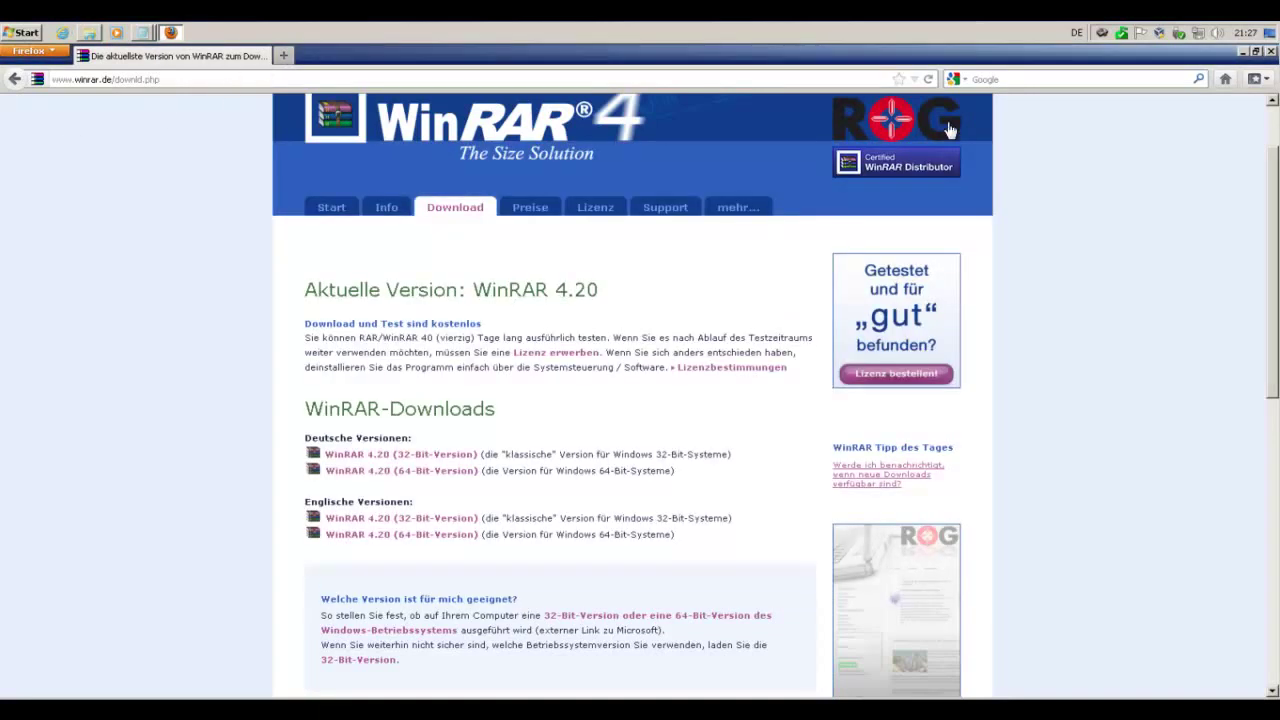
Minimize Firefox, pin the O&O Defrag, CCleaner and WinRAR desktop shortcuts to the taskbar, and close the CCleaner window
left_click(1243, 51)
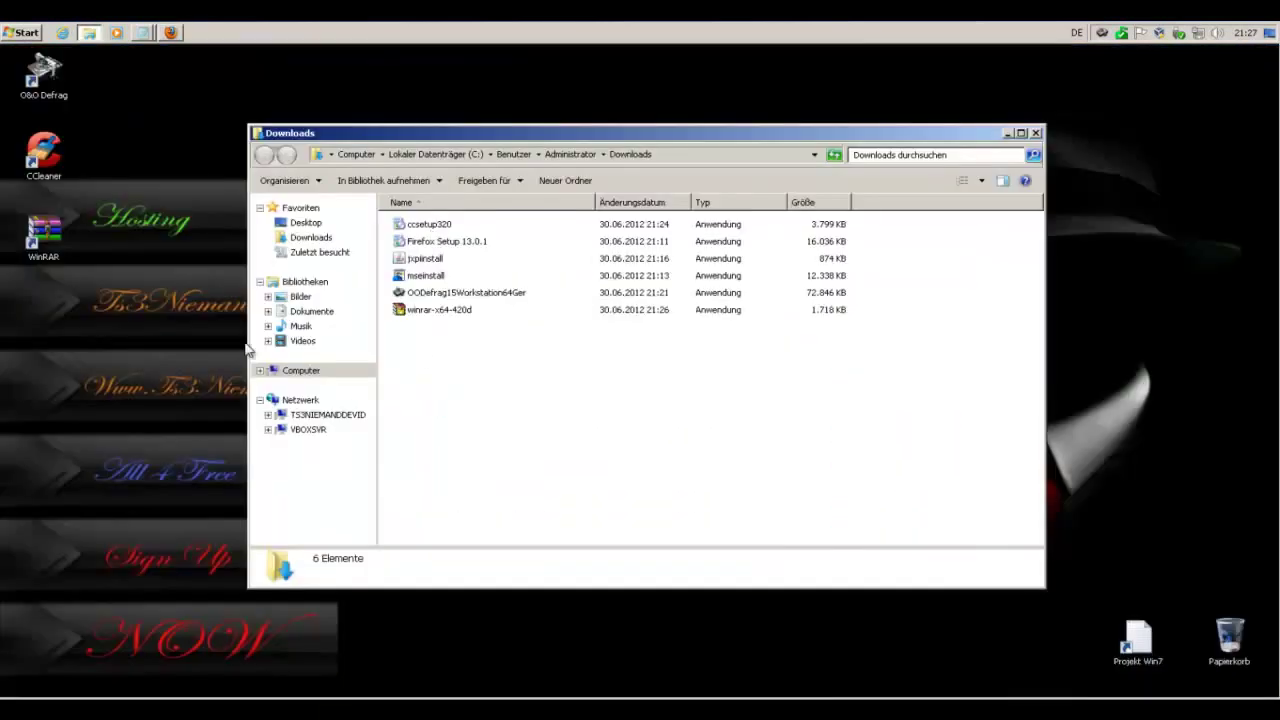
left_click(43, 226)
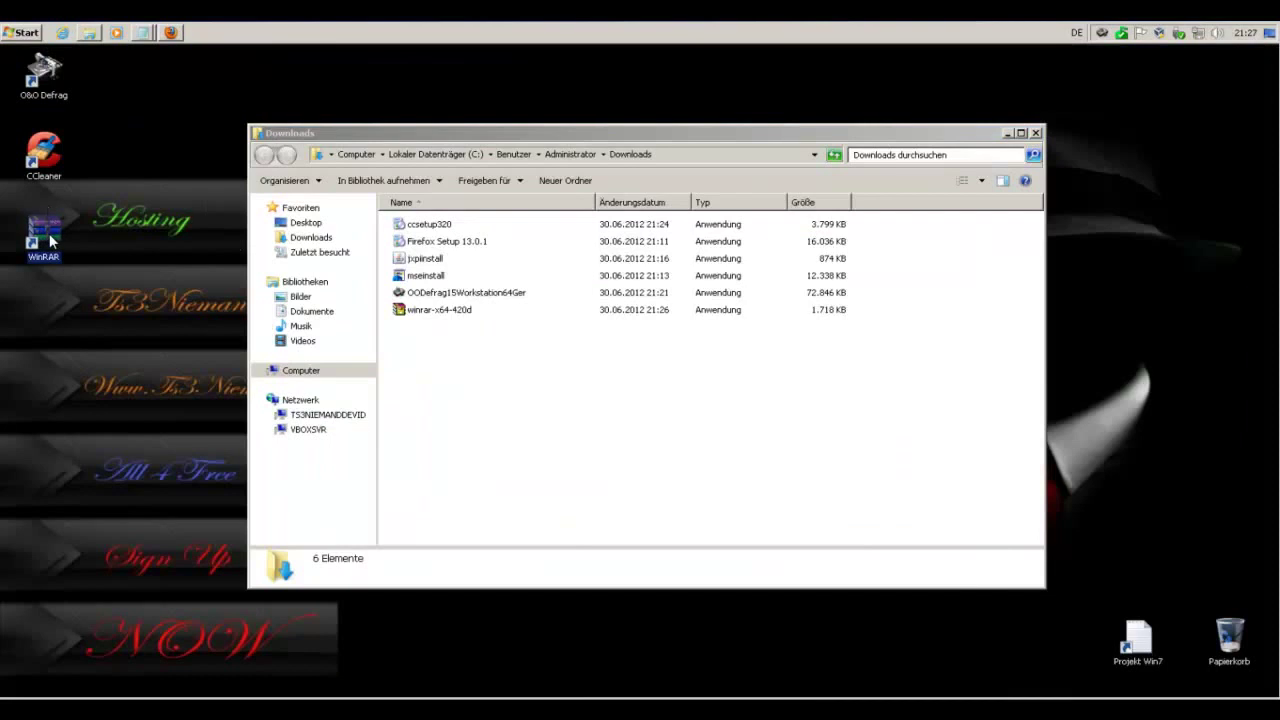
left_click(43, 70)
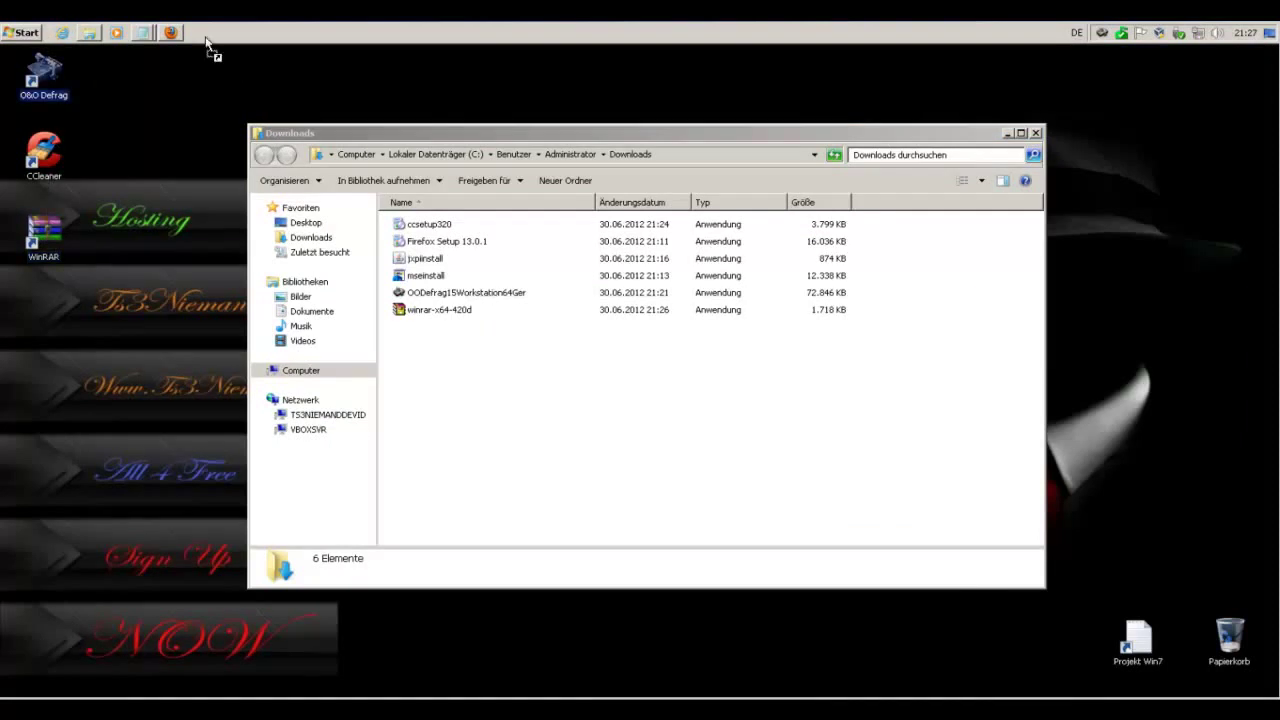
left_click(43, 157)
left_click_drag(43, 157, 317, 77)
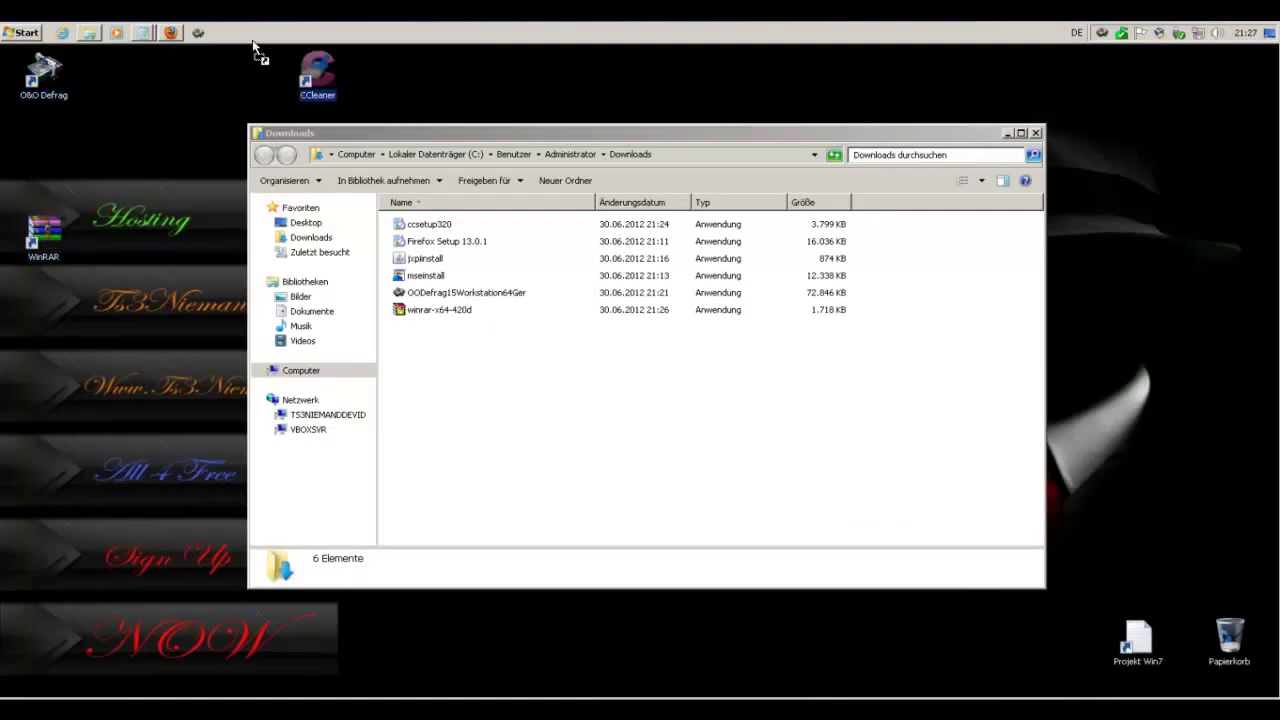
double_click(317, 70)
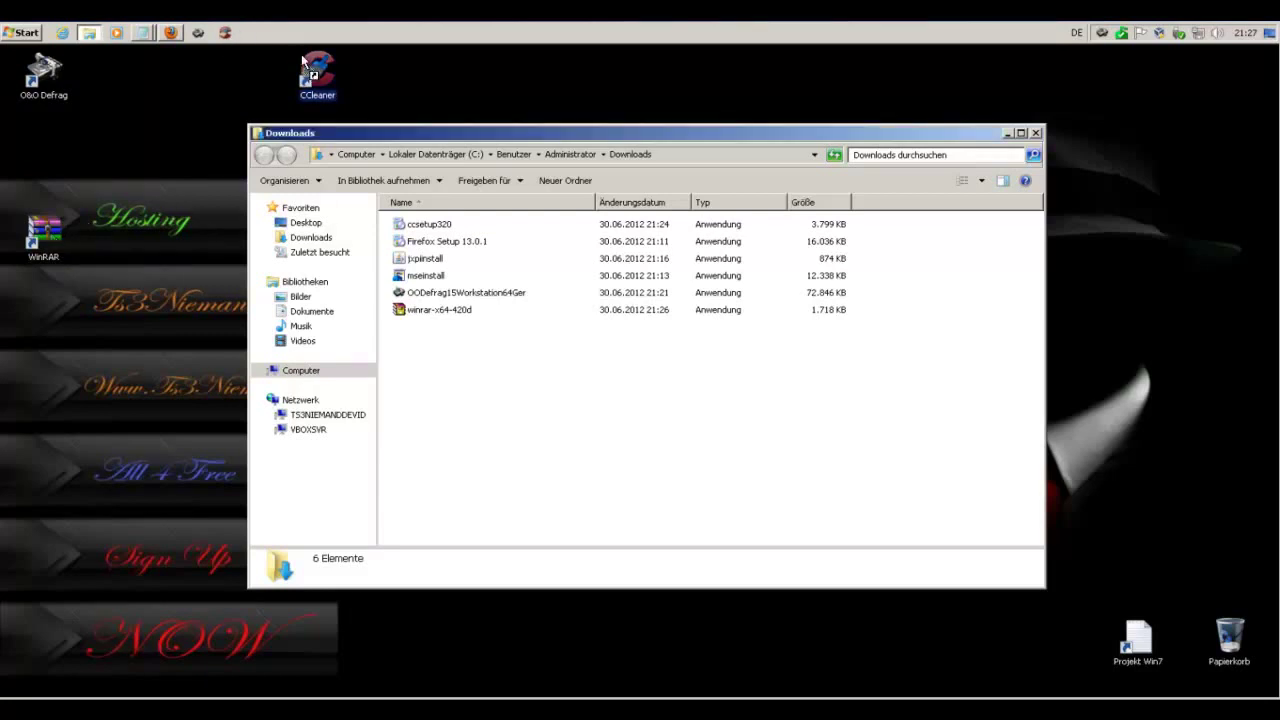
left_click(695, 413)
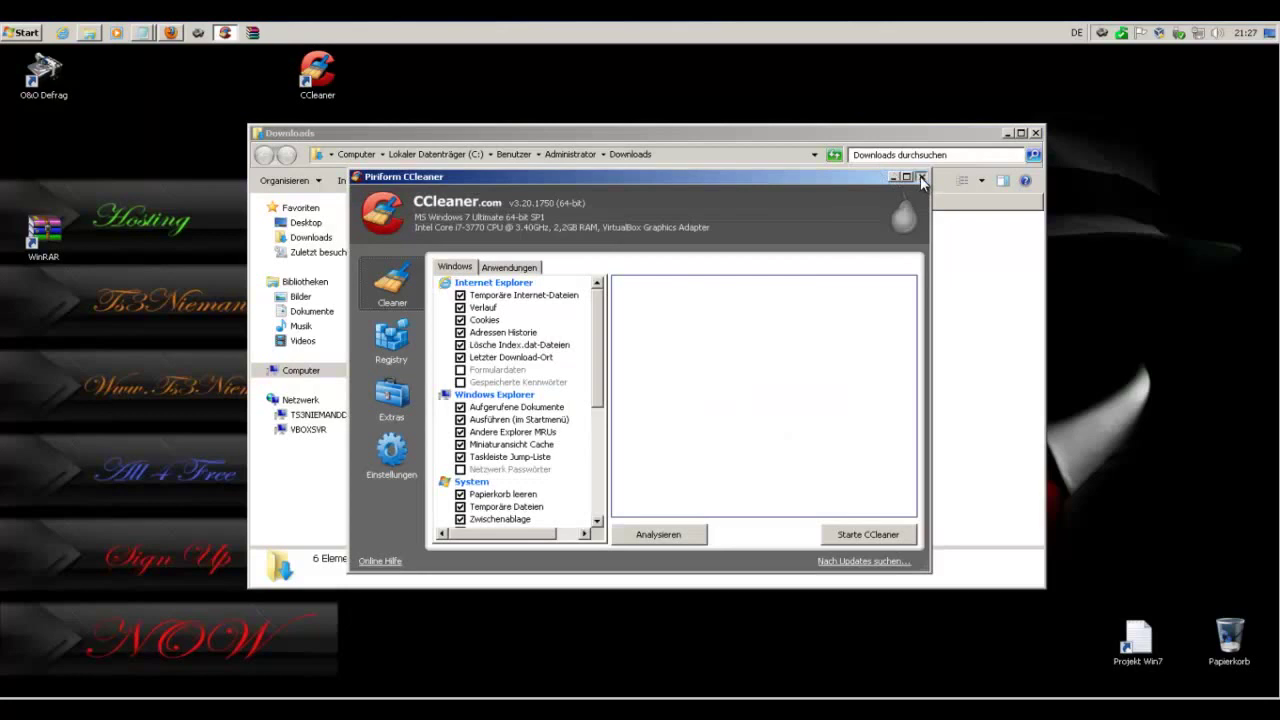
left_click(921, 177)
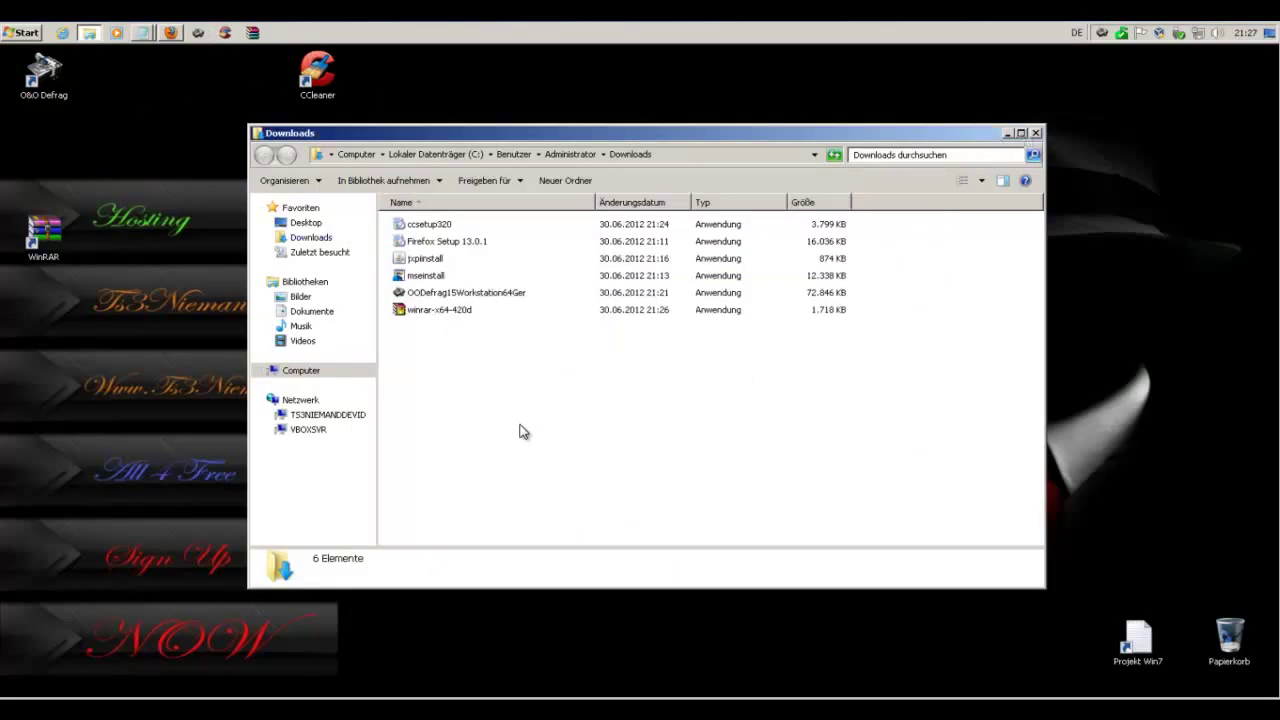
Minimize the Downloads folder, move the three program shortcuts from the desktop to the Papierkorb, and empty it
left_click(1007, 133)
left_click_drag(390, 73, 2, 290)
left_click_drag(30, 85, 1228, 640)
right_click(1238, 638)
left_click(1210, 552)
left_click(703, 391)
Bring up the Programmliste text file, review its program entries, and minimize its window
left_click(145, 32)
left_click(130, 63)
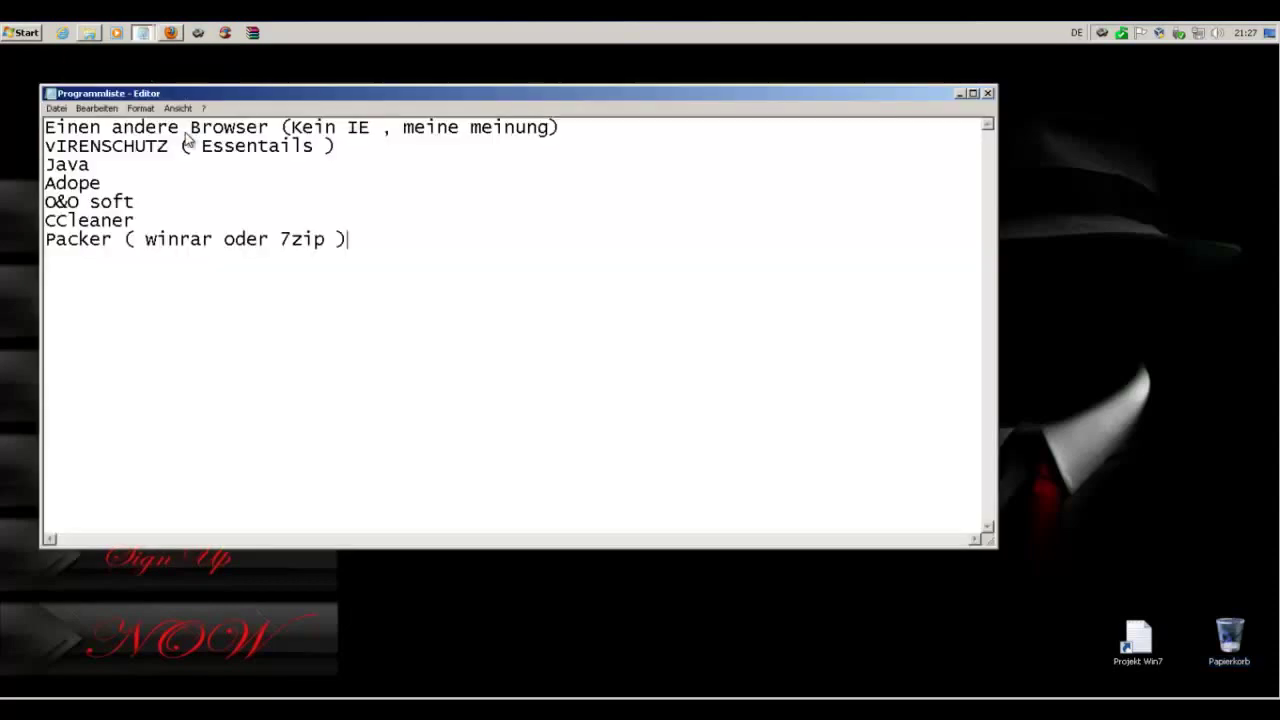
key("ctrl+a")
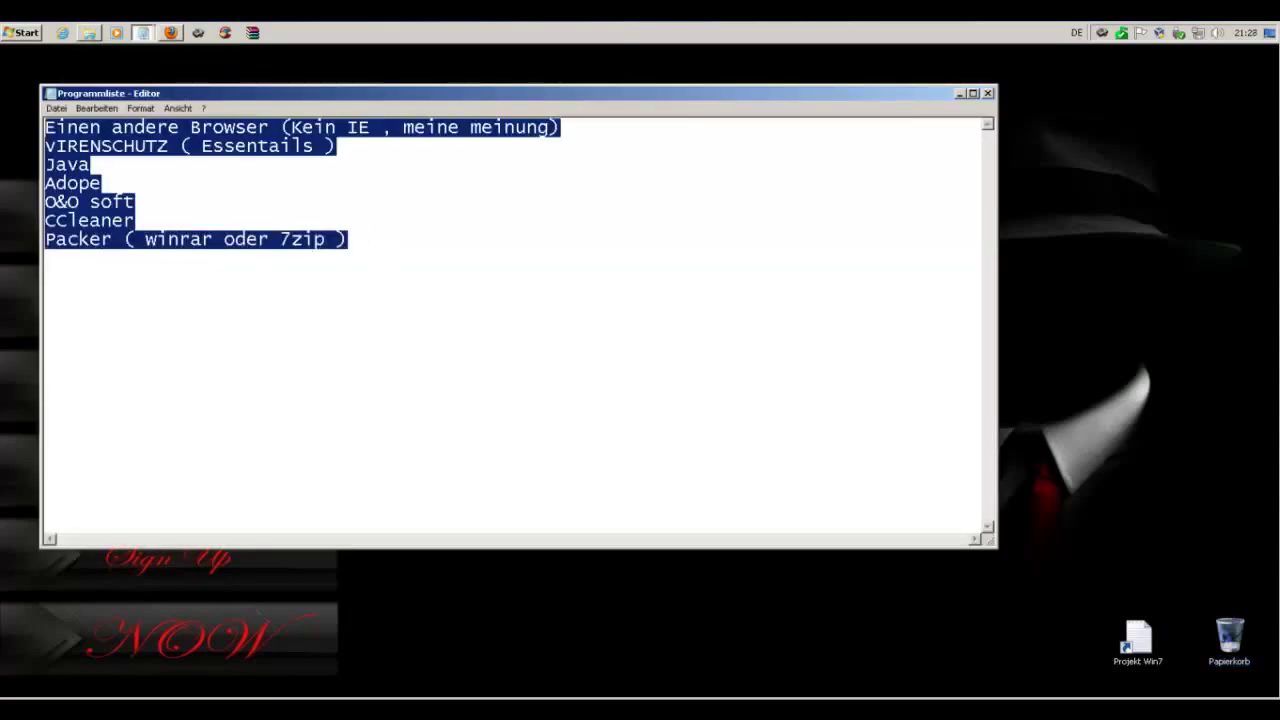
left_click(504, 290)
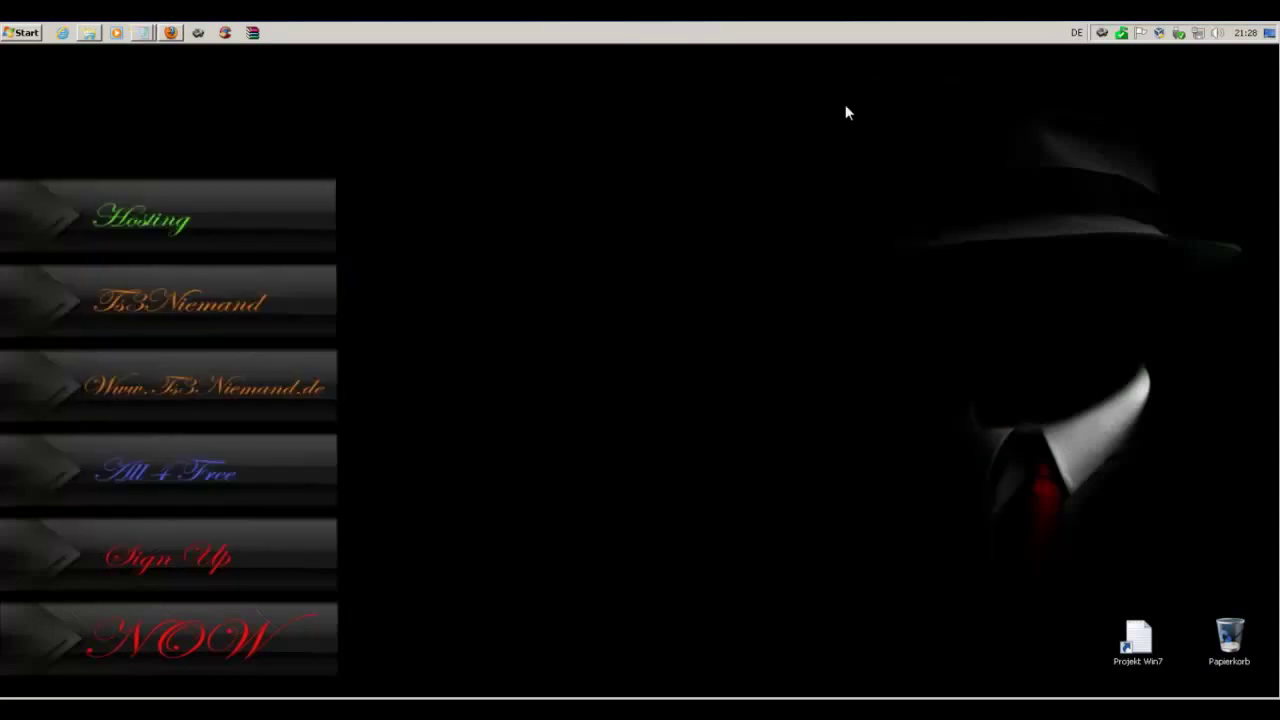
left_click(958, 93)
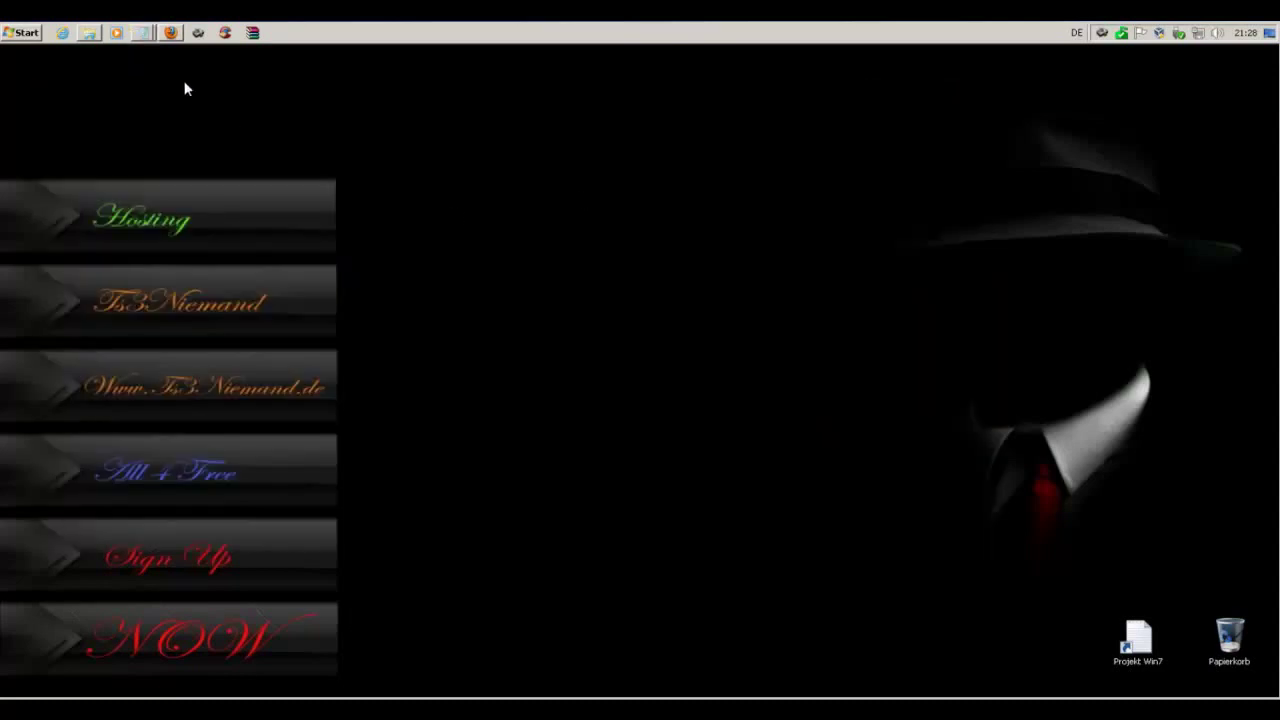
left_click(143, 33)
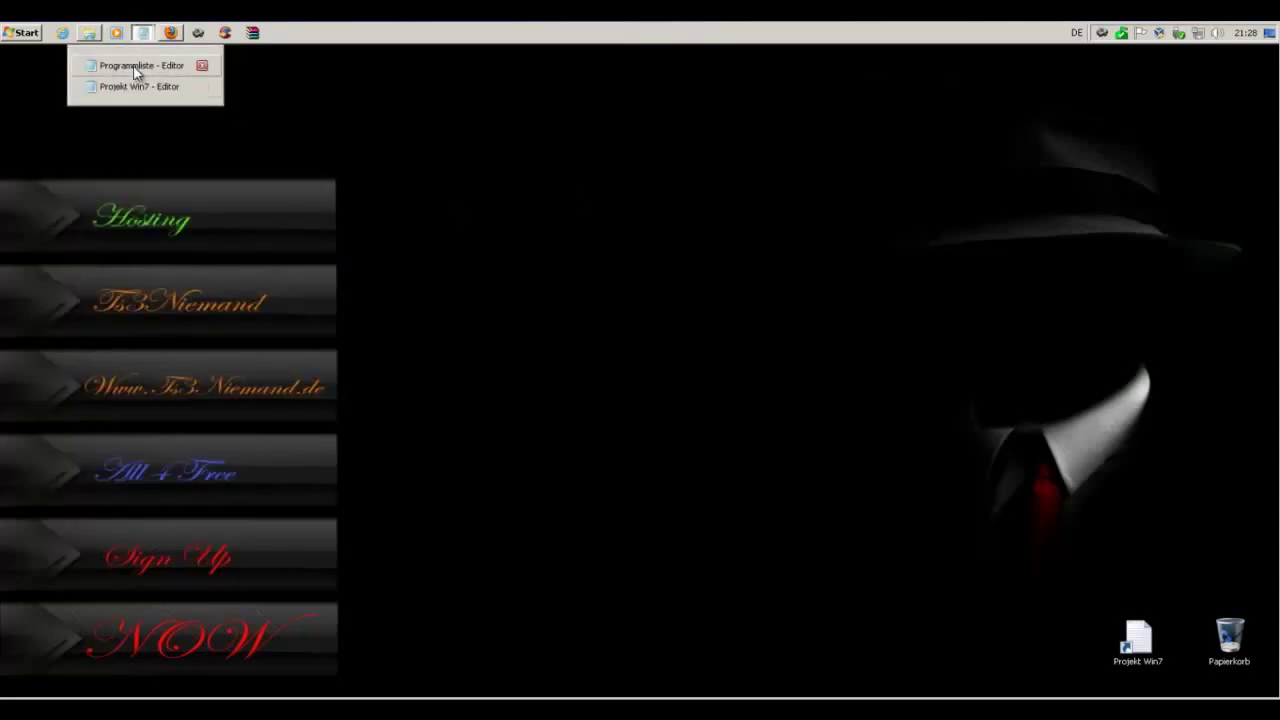
Select all six installers in the Downloads folder and start adding them to a WinRAR archive
left_click(89, 33)
left_click_drag(424, 350, 452, 226)
right_click(434, 265)
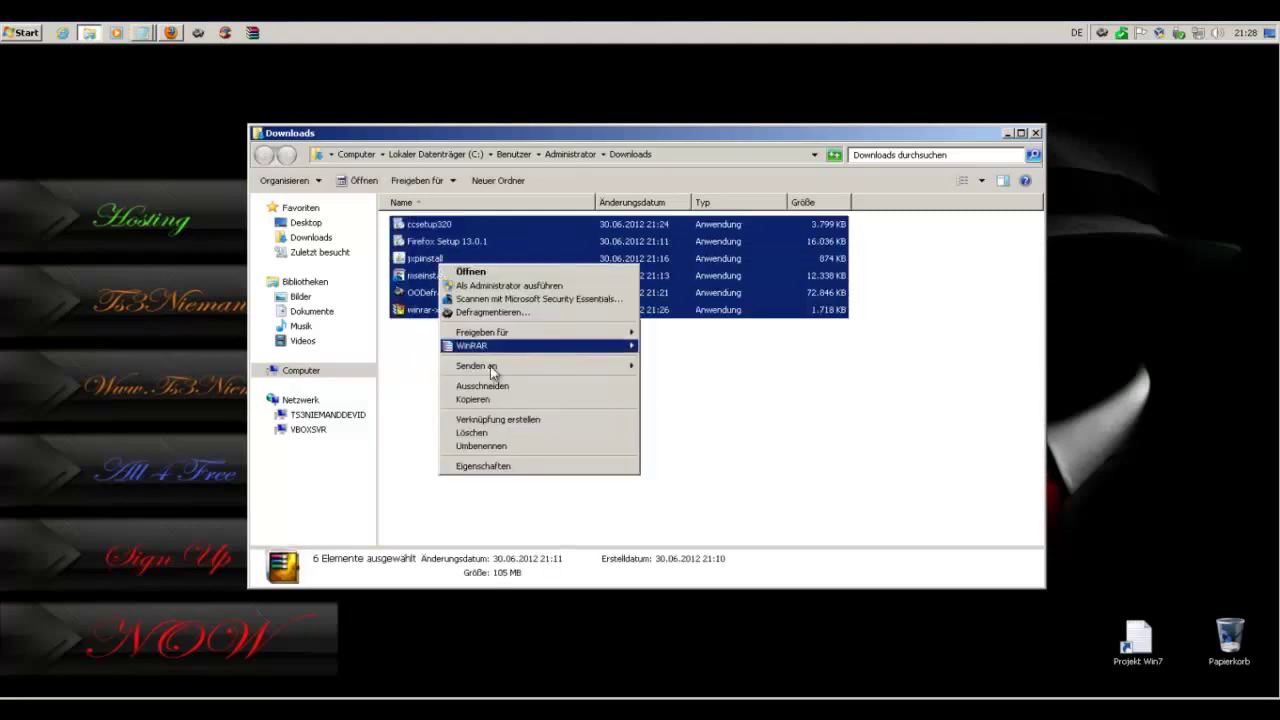
mouse_move(600, 345)
left_click(693, 347)
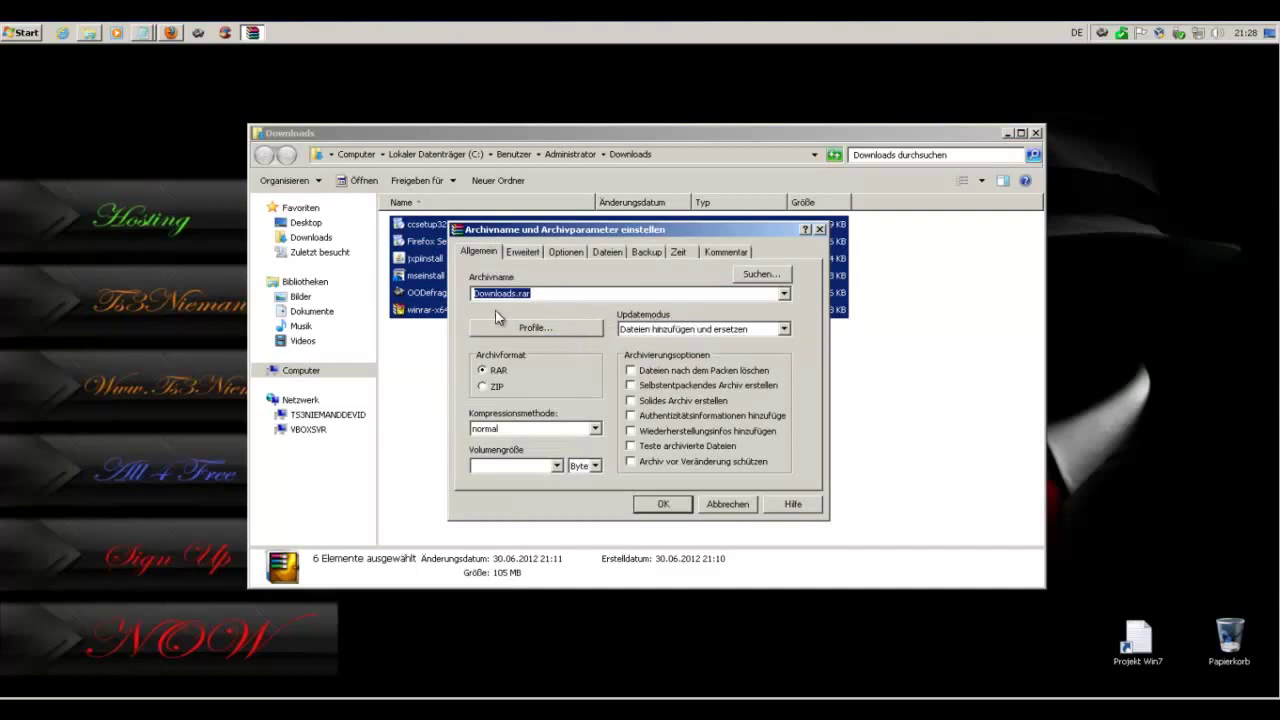
Name the archive StarterPack.rar, keep the RAR format with normal compression, and create it
left_click(549, 295)
left_click_drag(515, 295, 420, 293)
type("Startwe")
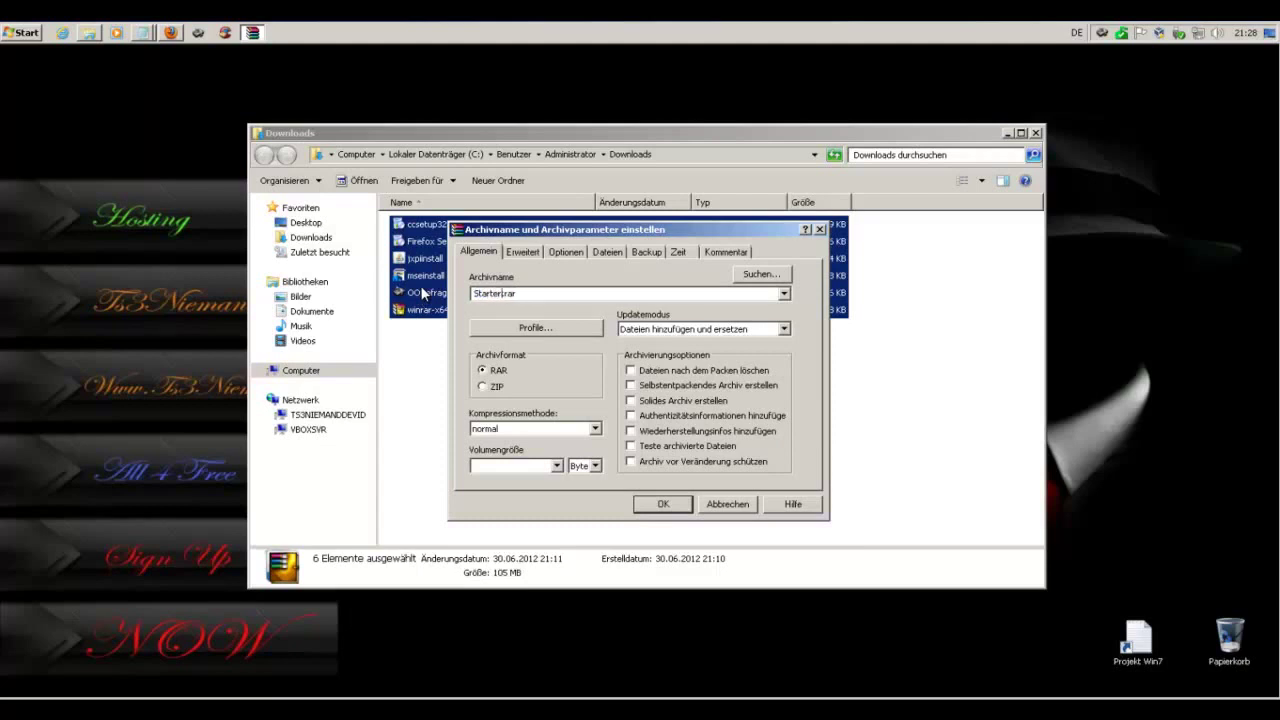
type("Pac")
left_click(524, 430)
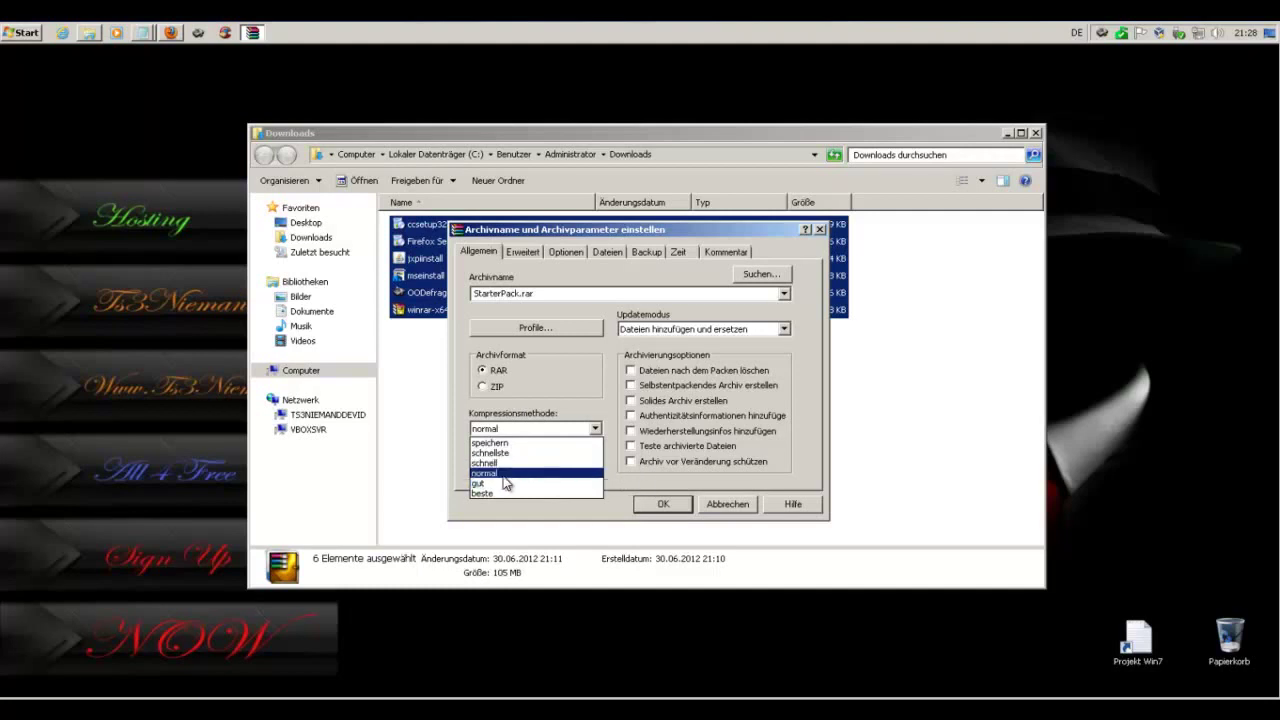
left_click(500, 473)
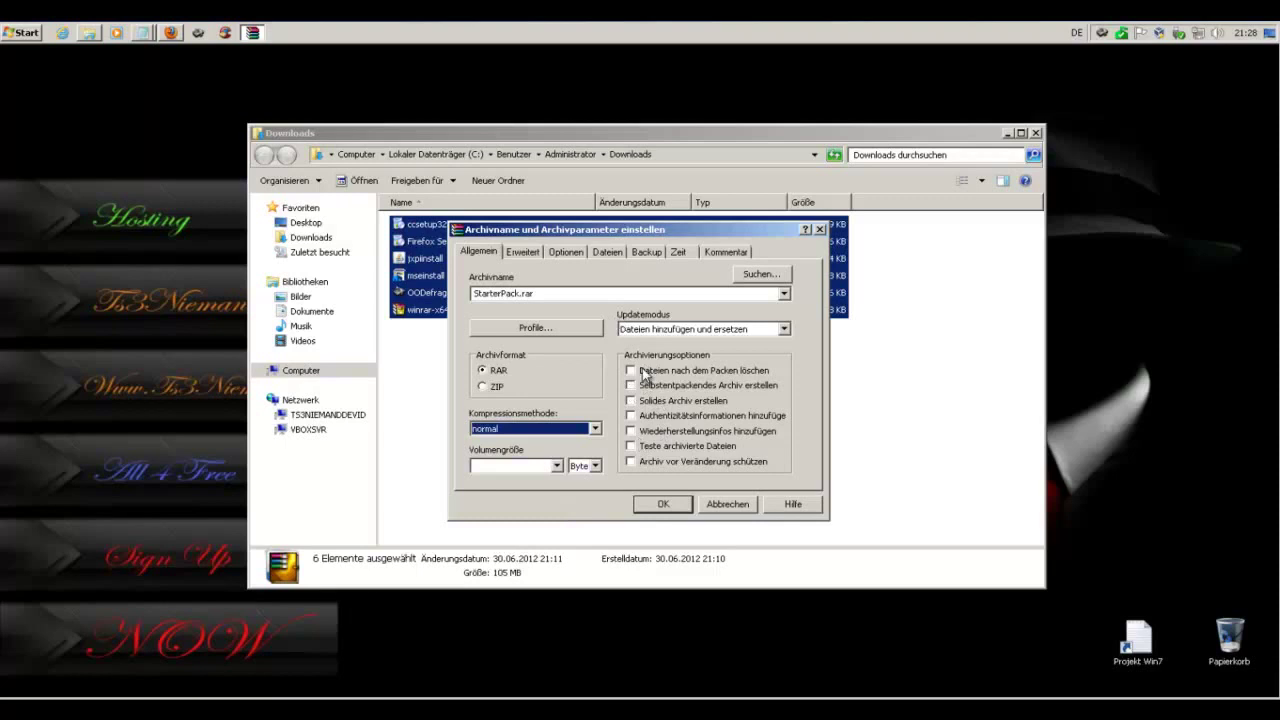
left_click(660, 506)
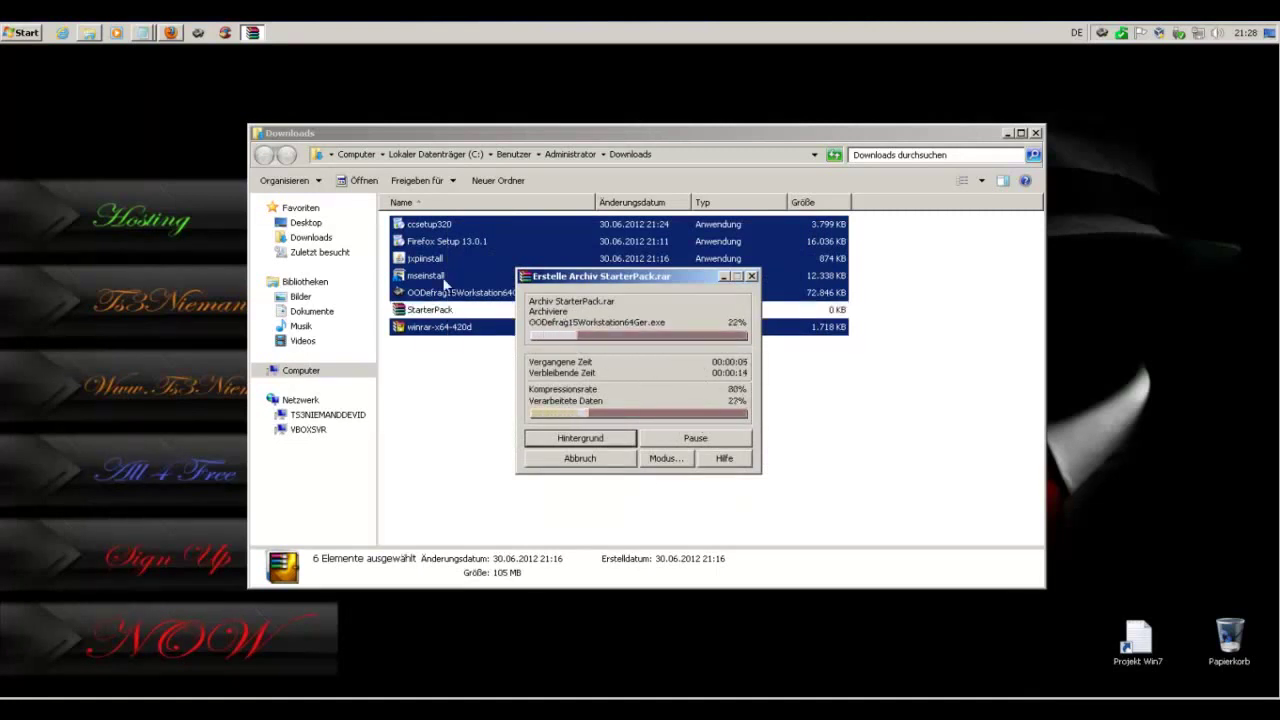
Bring up the Projekt Win7 text file and mark item 5 (Grundprogramme) as done with the [X]- prefix copied from item 4
left_click(143, 32)
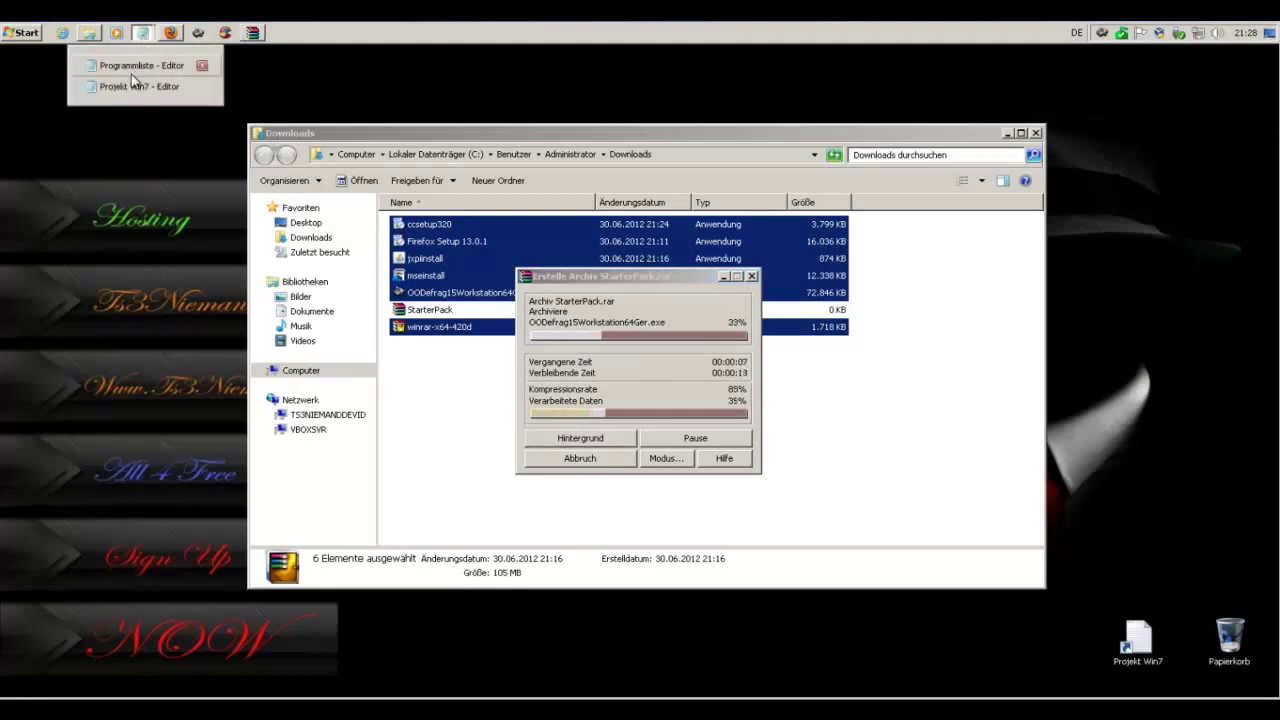
left_click(131, 66)
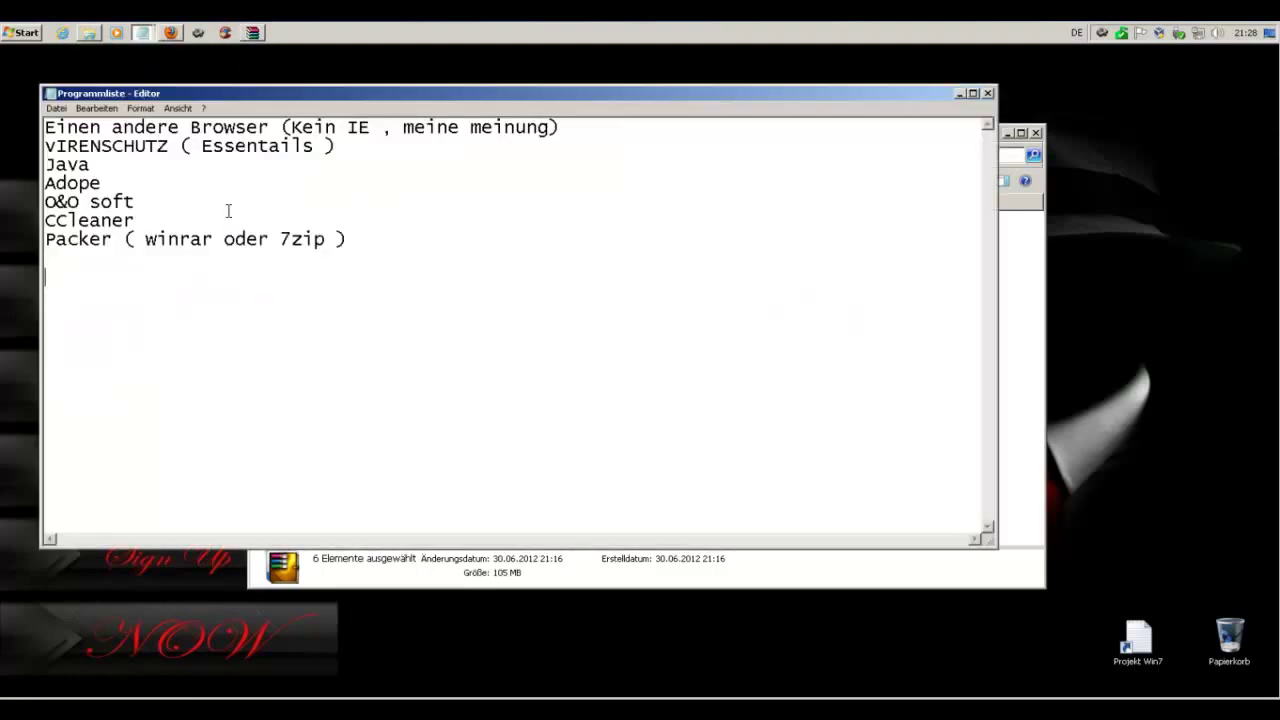
left_click(143, 32)
left_click(150, 85)
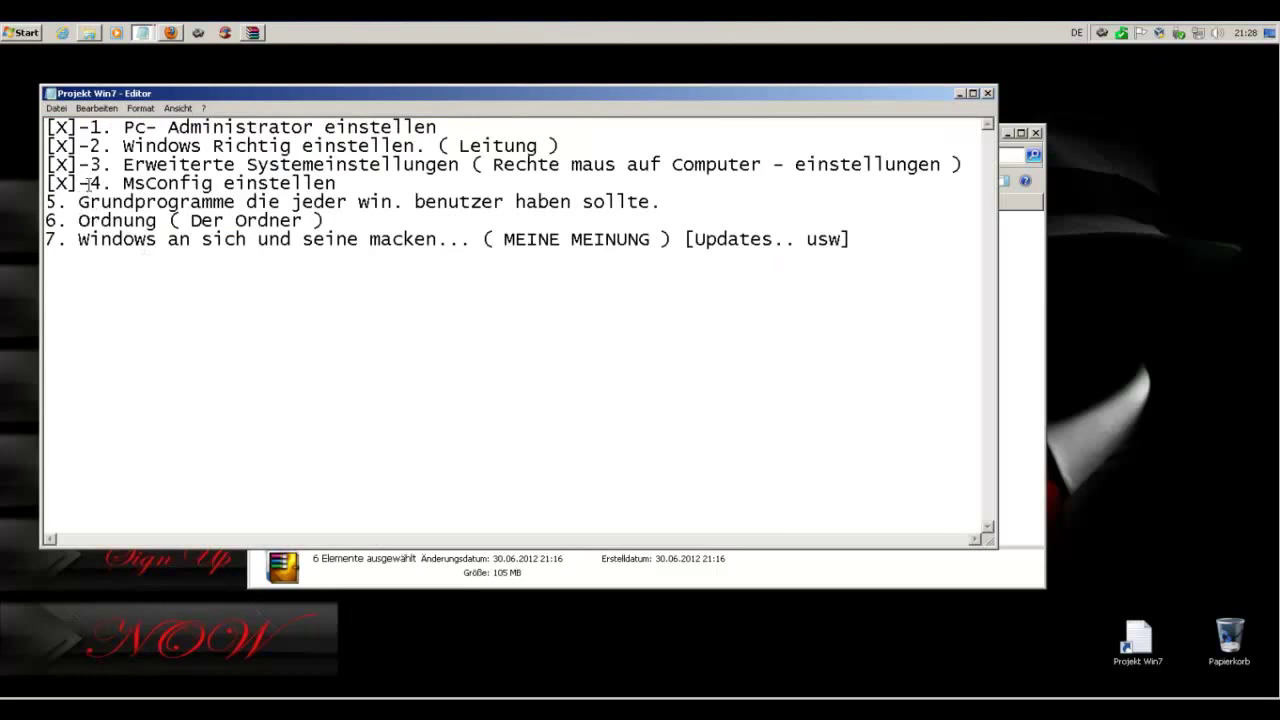
left_click_drag(90, 183, 45, 183)
left_click(72, 183)
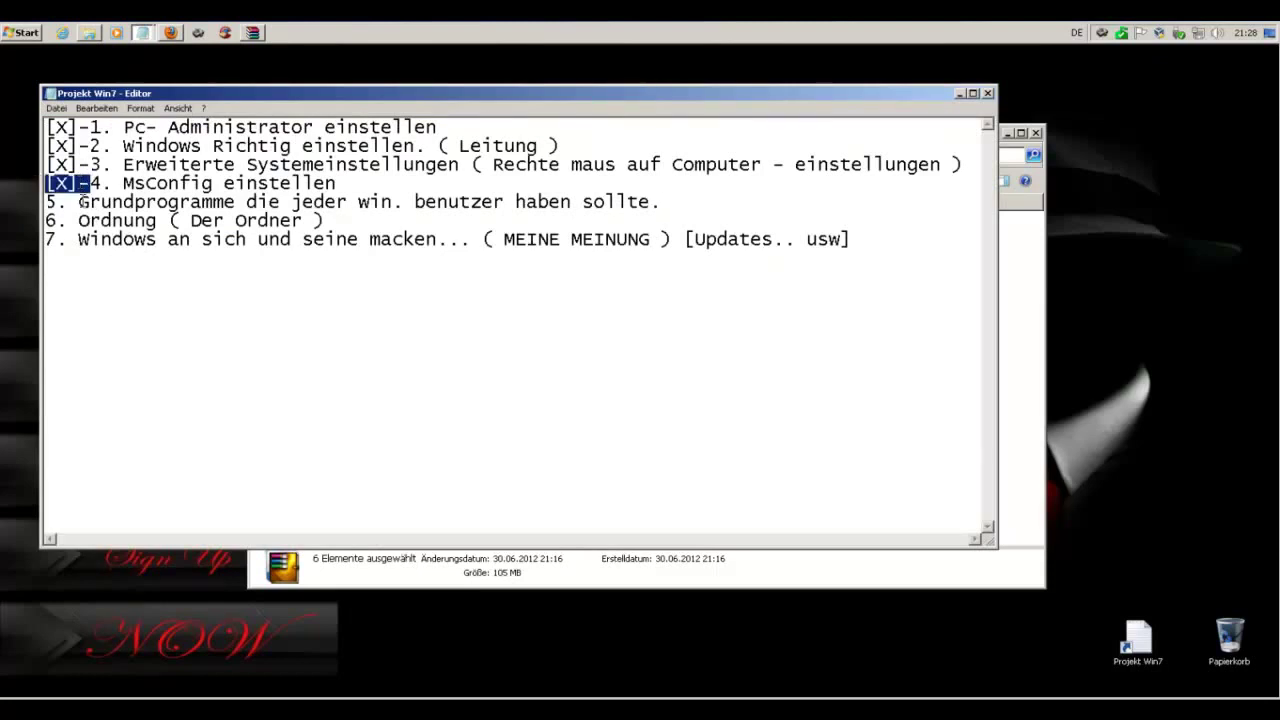
left_click(72, 201)
key("ctrl+v")
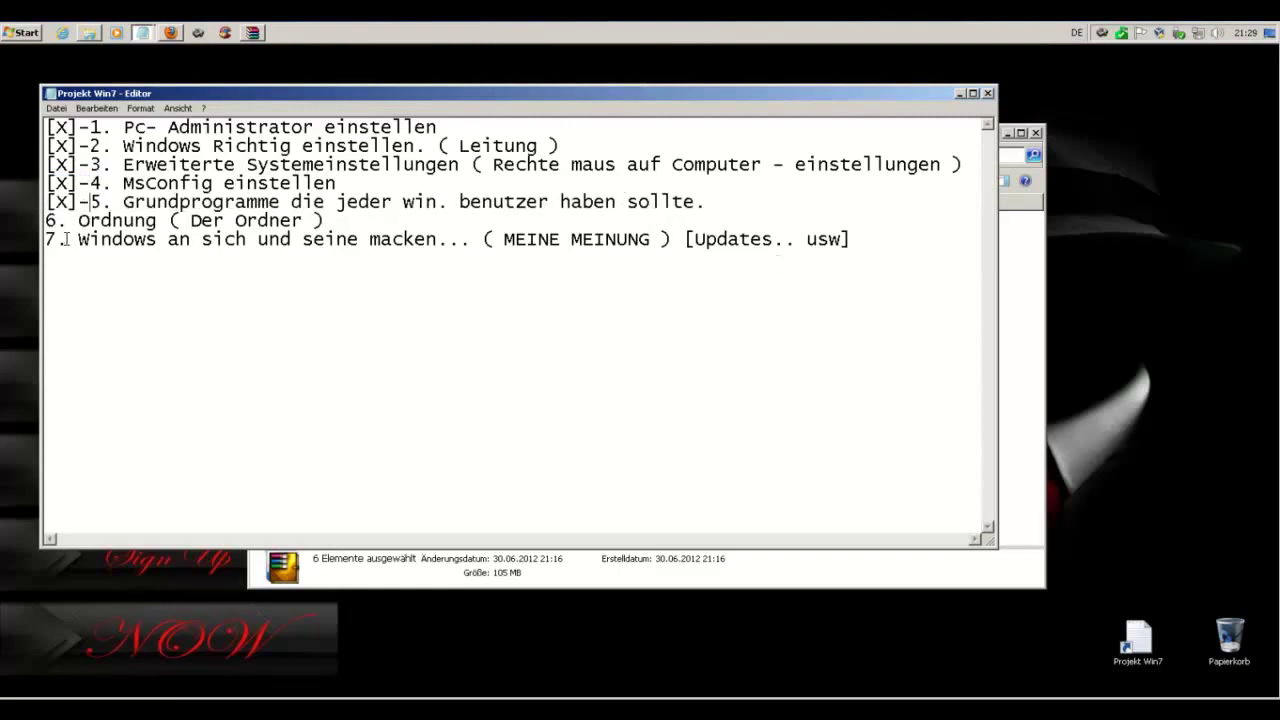
Append "(Programmvorstellen Starter pack)" to the end of item 6 (Ordnung) in the Projekt Win7 list
left_click(716, 201)
left_click(318, 221)
type("(Programmvorstellen")
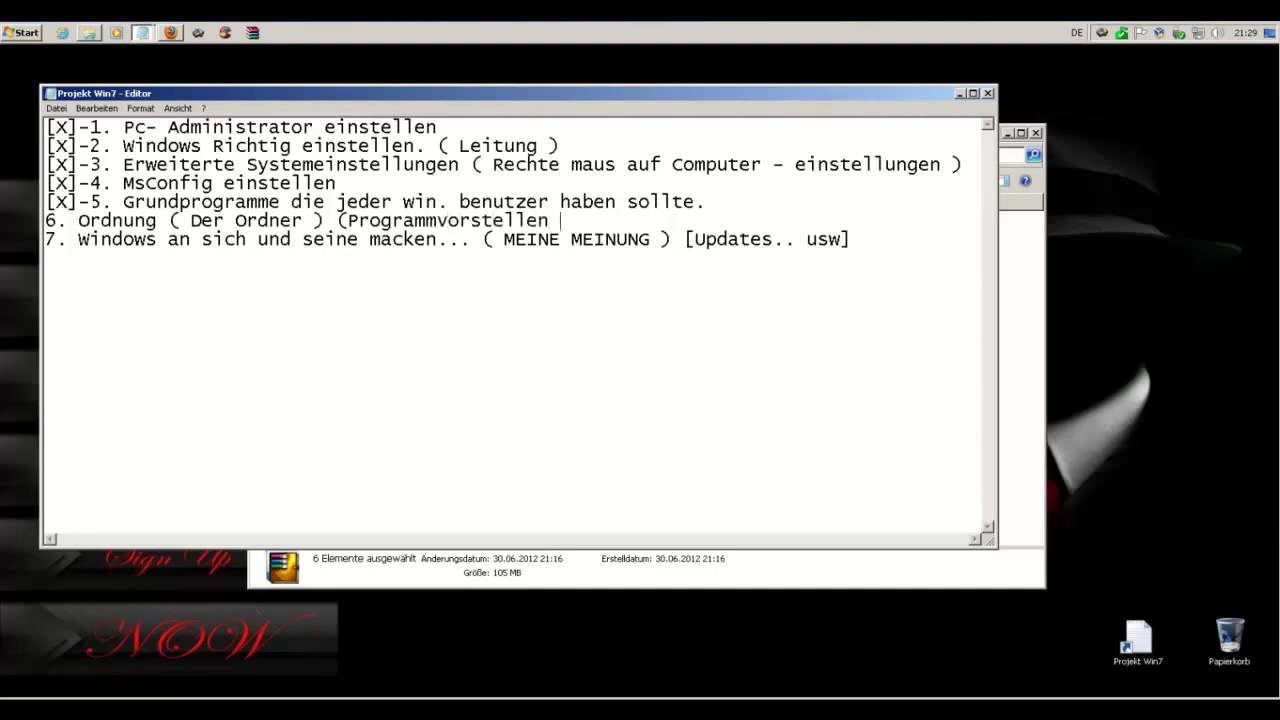
type(" Starter pack)")
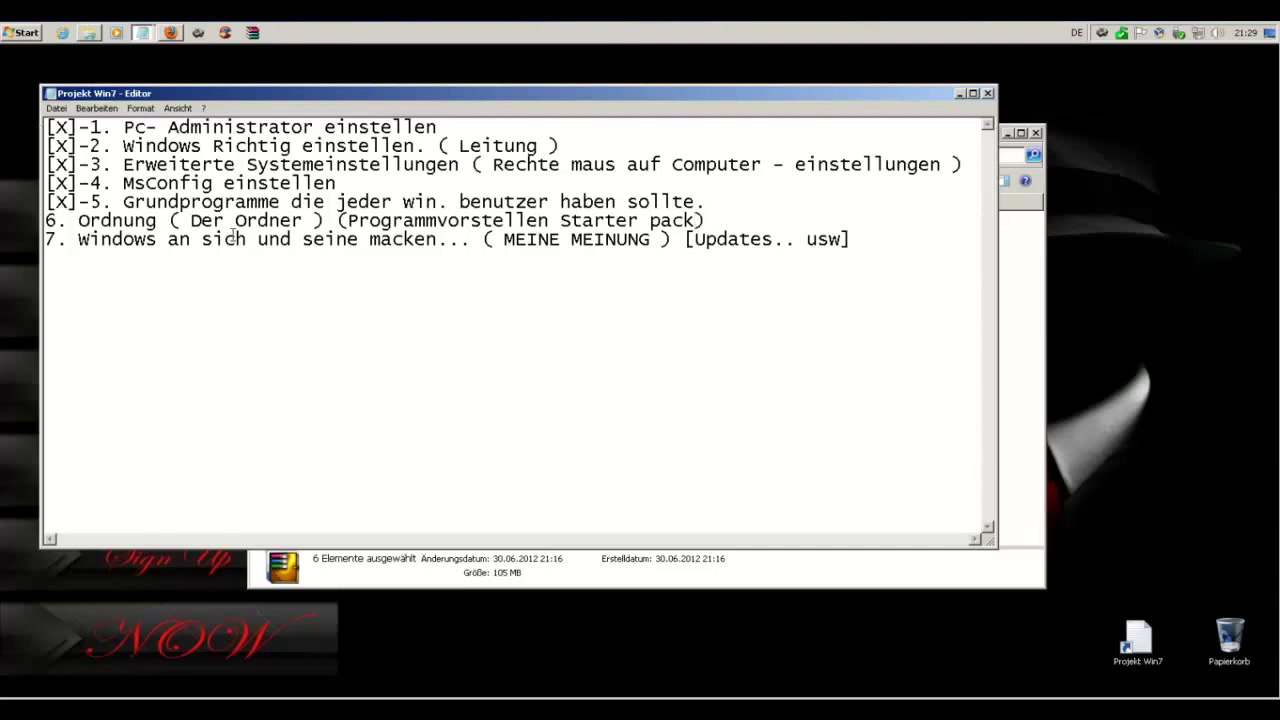
Save the changes to Projekt Win7.txt and cancel opening another file
left_click(58, 110)
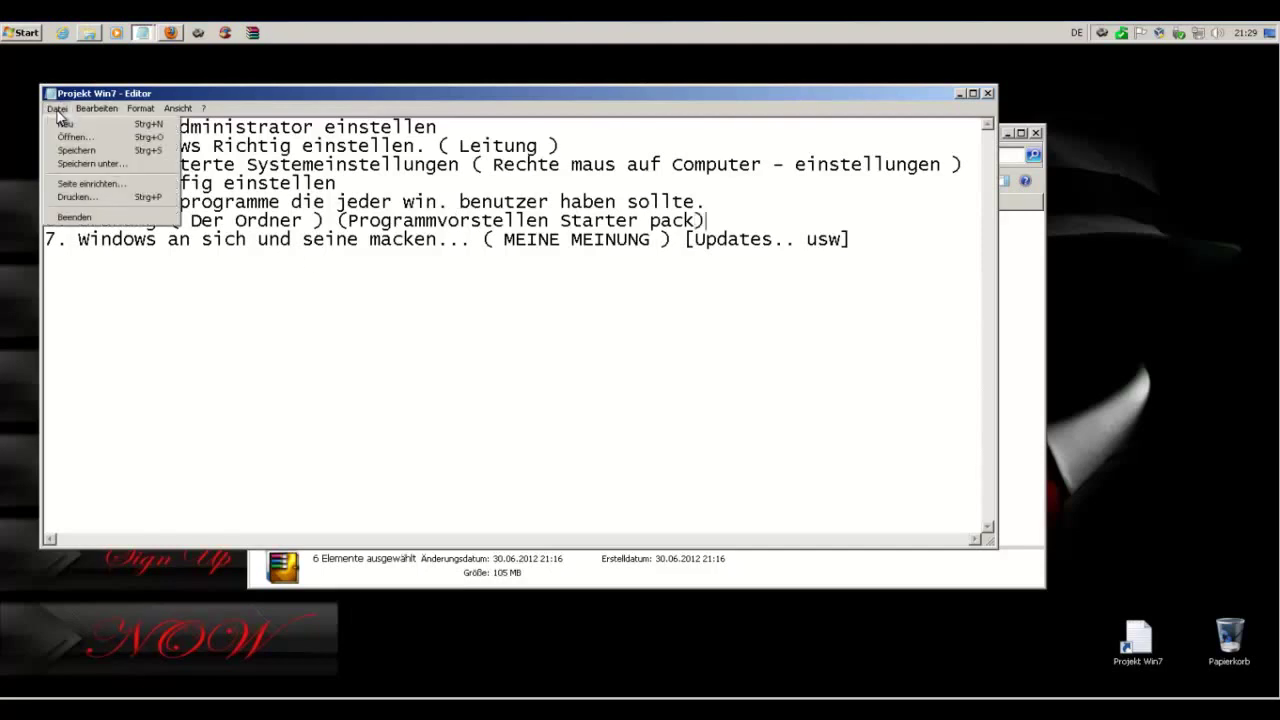
left_click(75, 139)
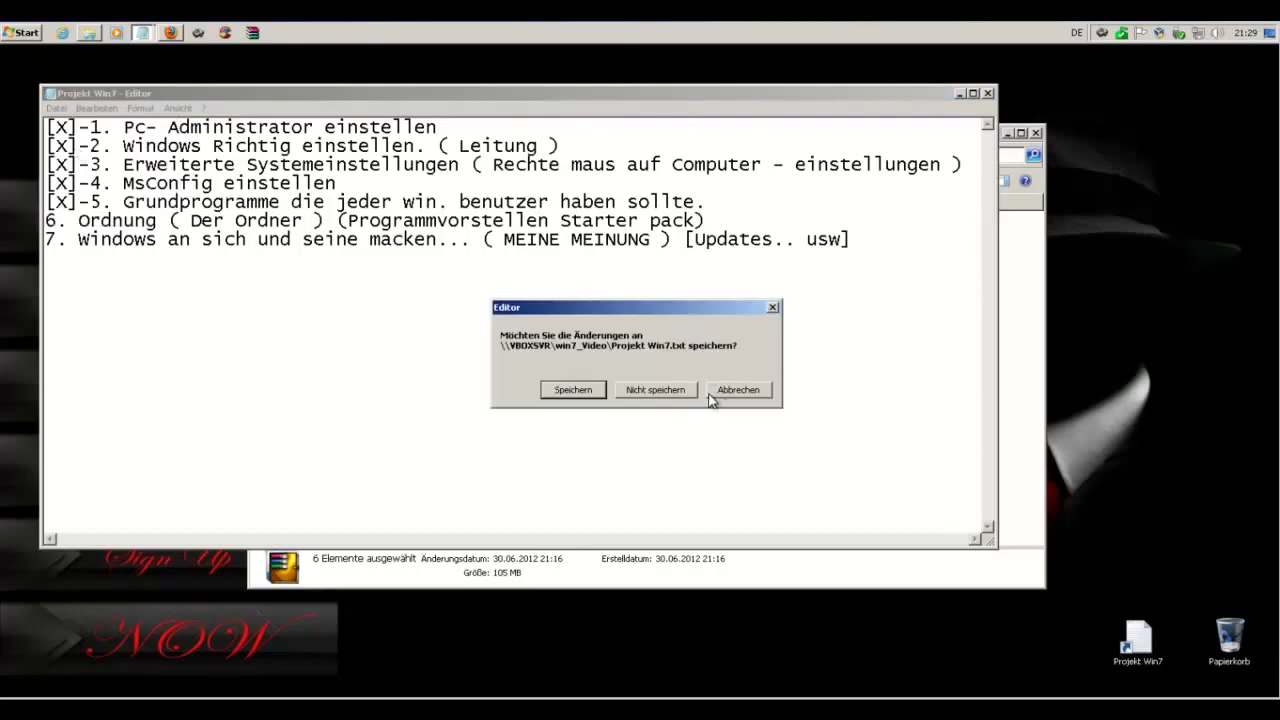
left_click(570, 396)
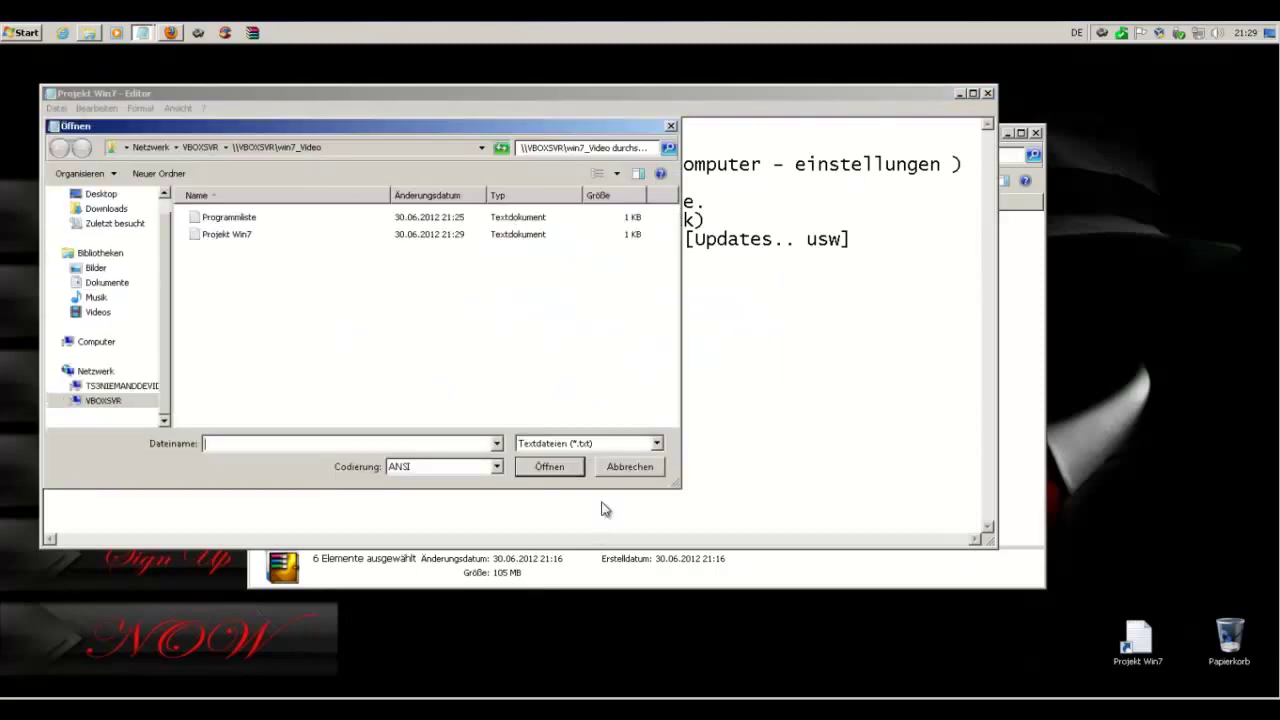
left_click(620, 467)
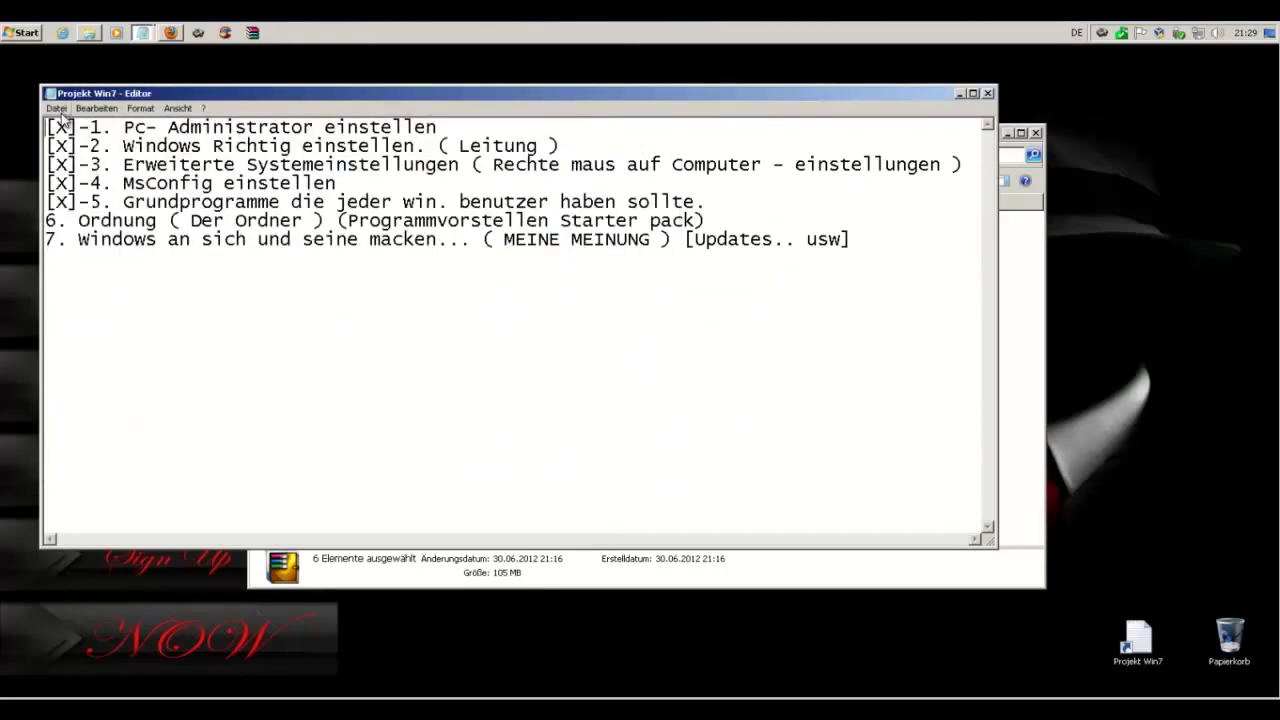
Minimize the Projekt Win7 and Programmliste windows and return to the Downloads folder with nothing selected
left_click(959, 93)
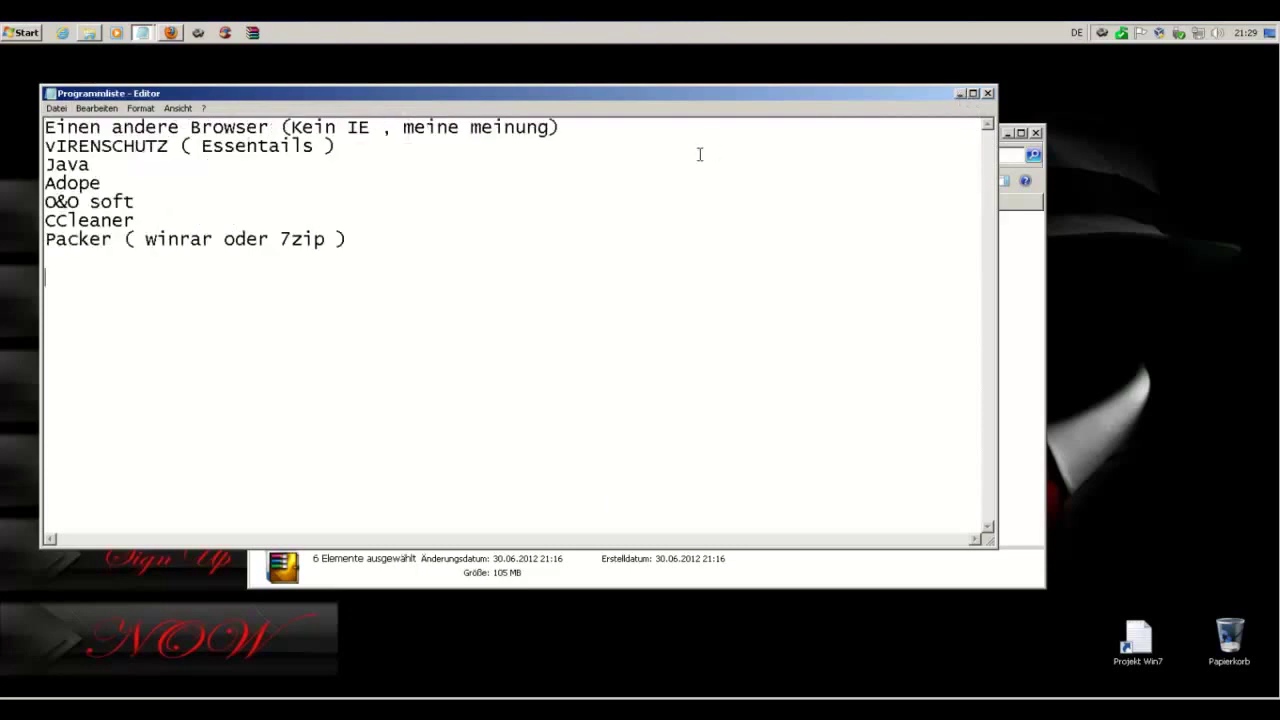
left_click(959, 93)
left_click(736, 415)
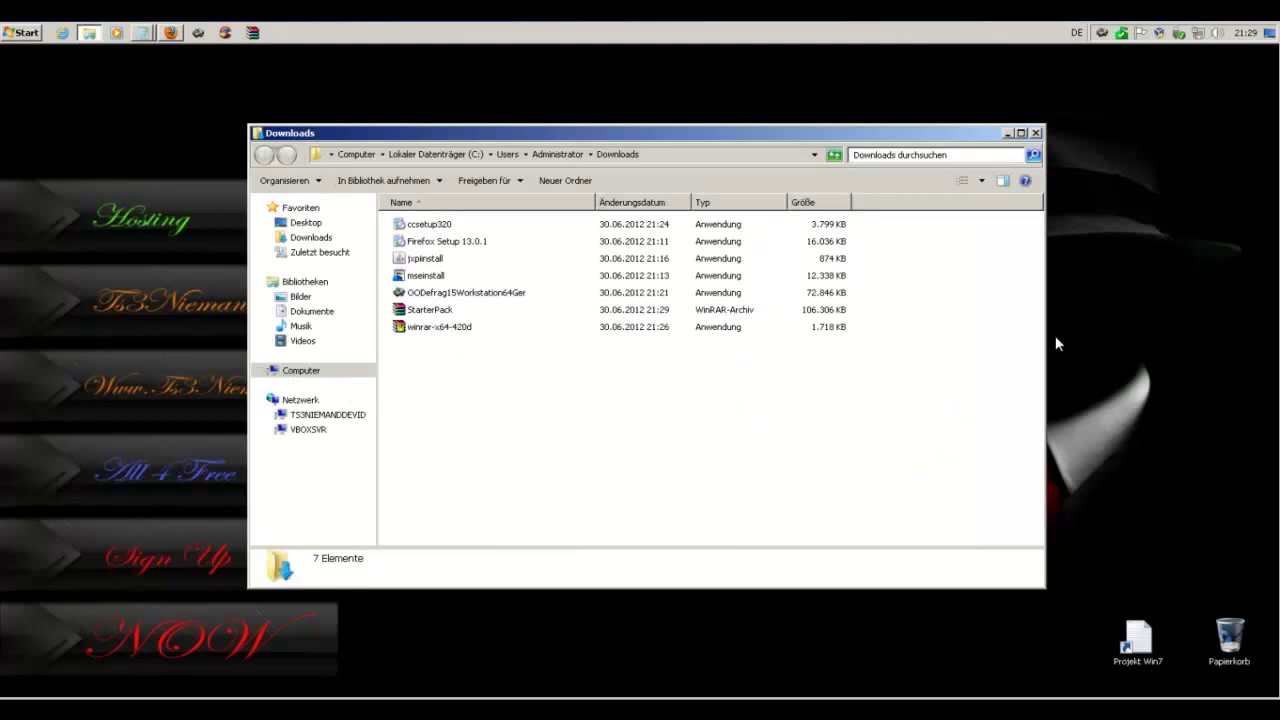
key("alt")
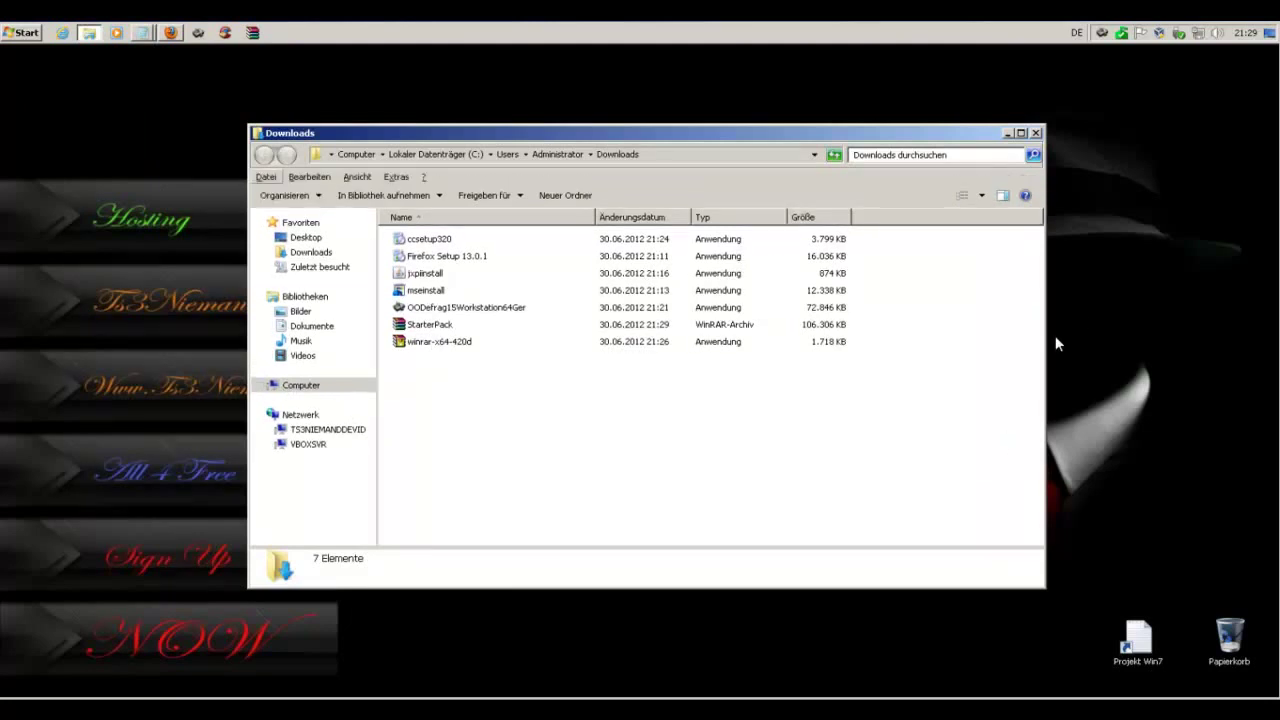